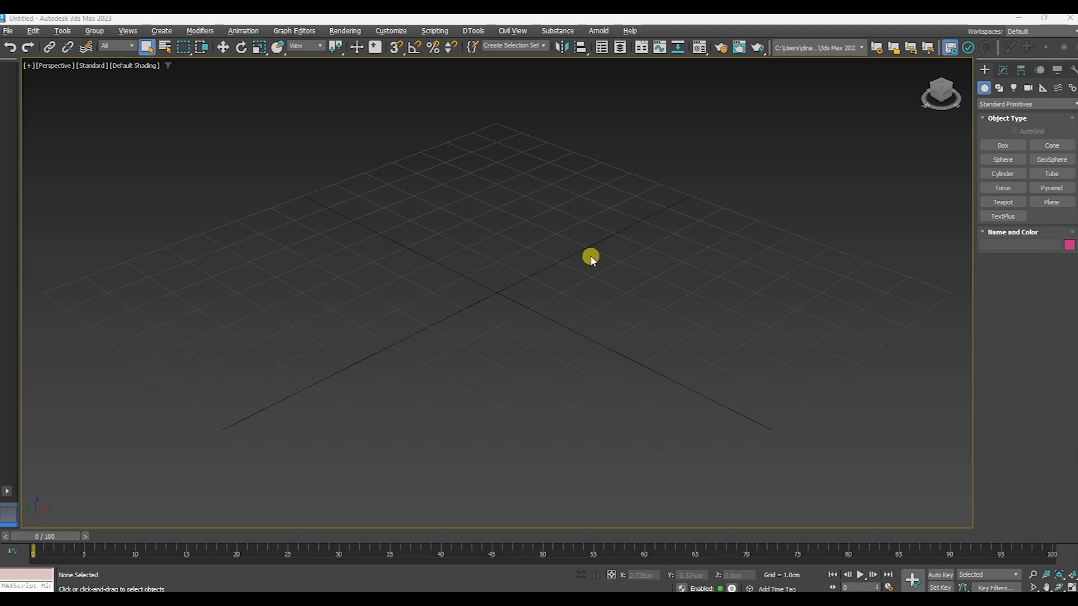
Show edged faces and draw a cube about 5 cm per side at the grid origin, with 5 length, width and height segments
key("F4")
middle_click_drag(591, 259, 610, 282, "alt")
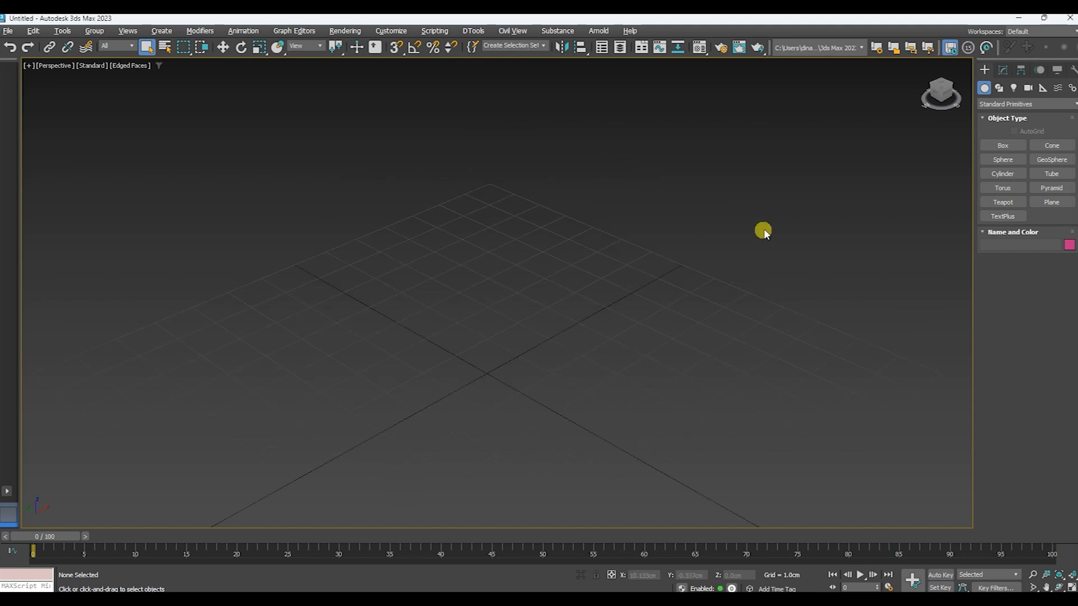
left_click(1004, 145)
left_click(1001, 274)
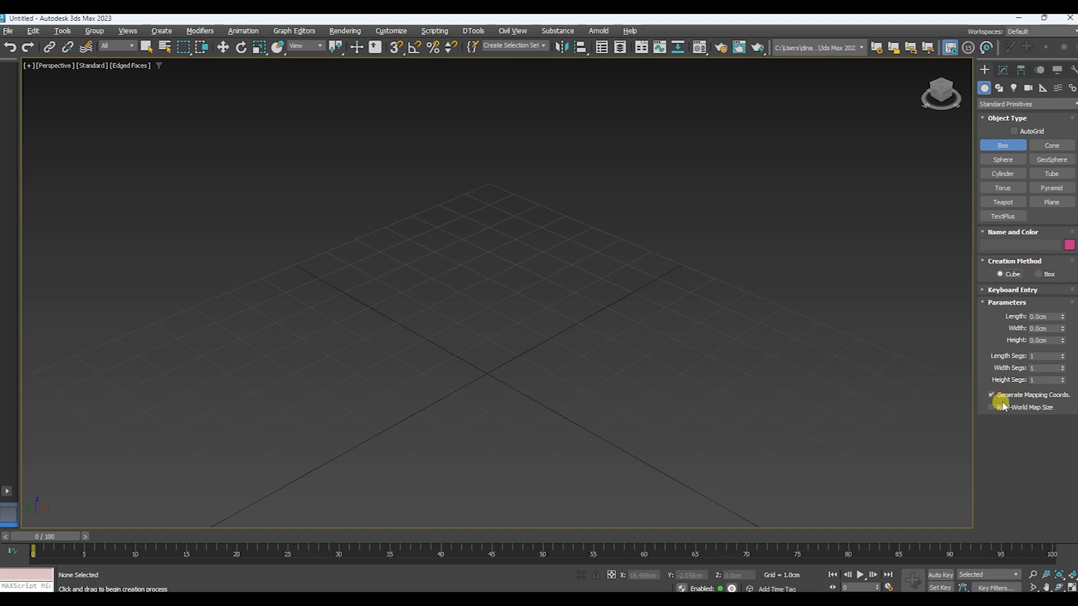
double_click(1047, 356)
type("5")
double_click(1048, 368)
type("5")
double_click(1043, 380)
type("5")
left_click(490, 376)
left_click_drag(491, 376, 662, 349)
mouse_move(777, 314)
middle_mouse_down()
mouse_move(837, 307)
mouse_move(793, 324)
middle_mouse_up()
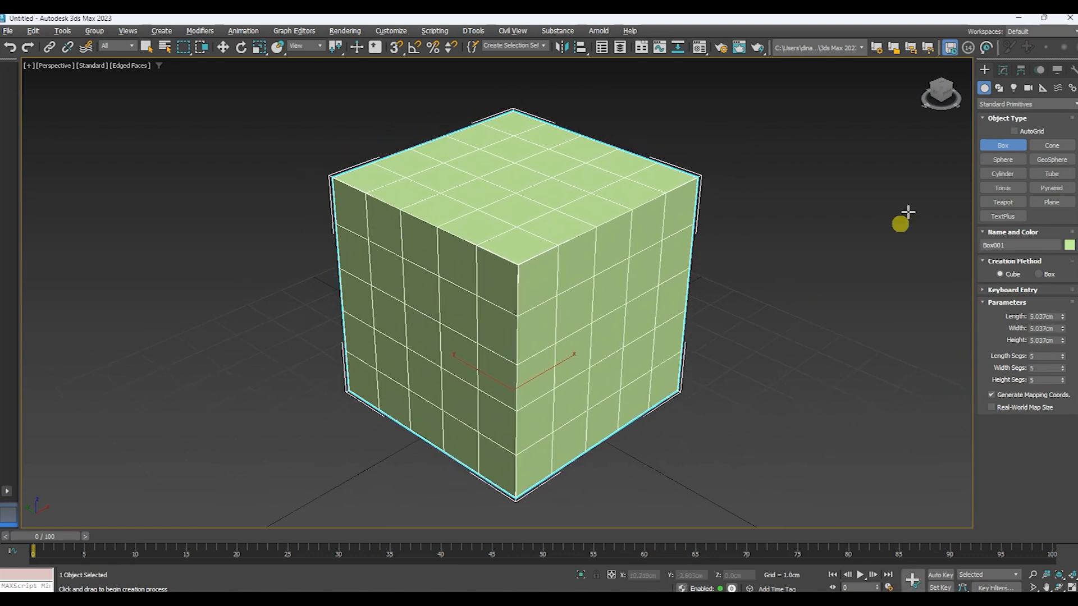
Convert the cube to an Editable Poly
left_click(1005, 73)
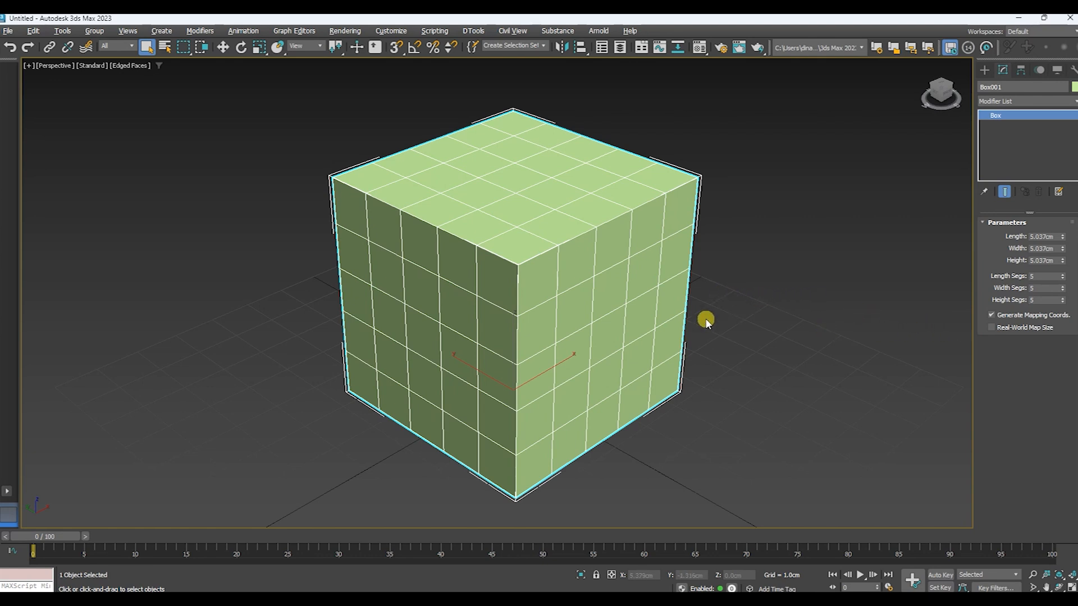
middle_click_drag(705, 320, 775, 283, "alt")
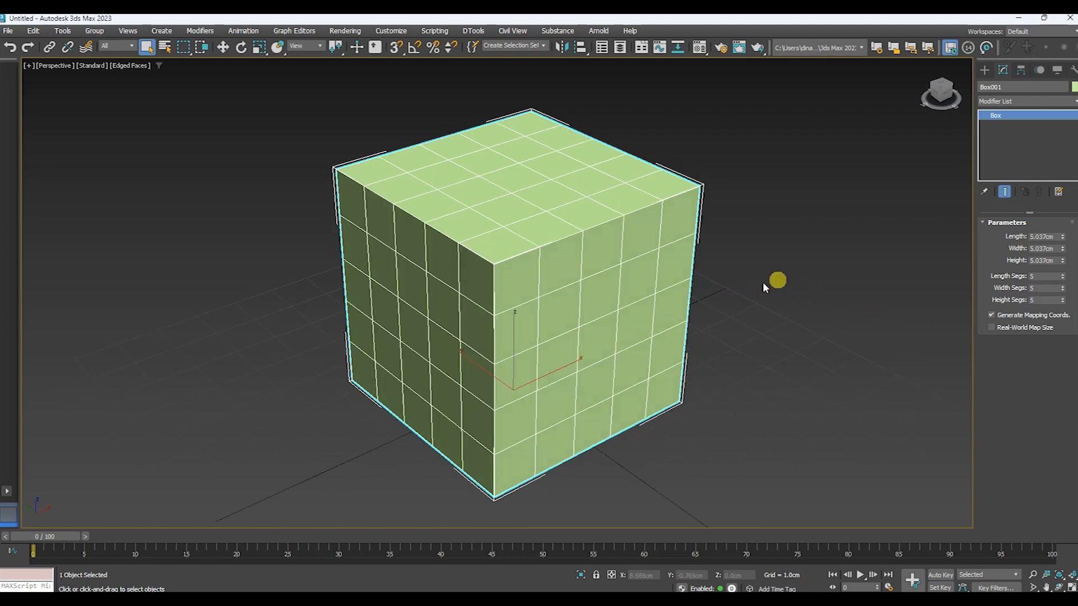
right_click(616, 306)
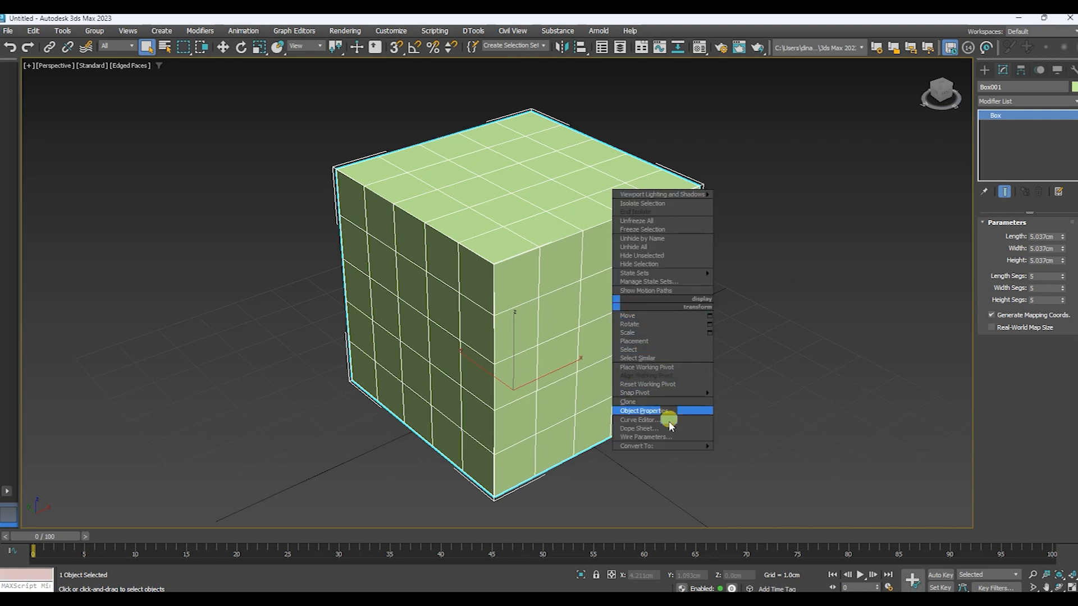
mouse_move(667, 445)
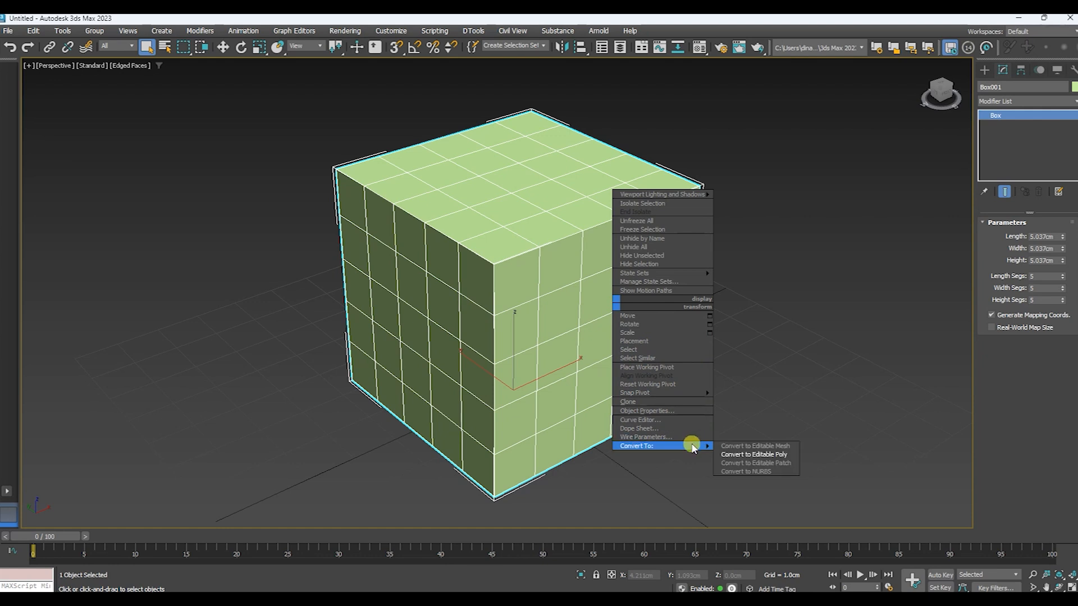
left_click(756, 456)
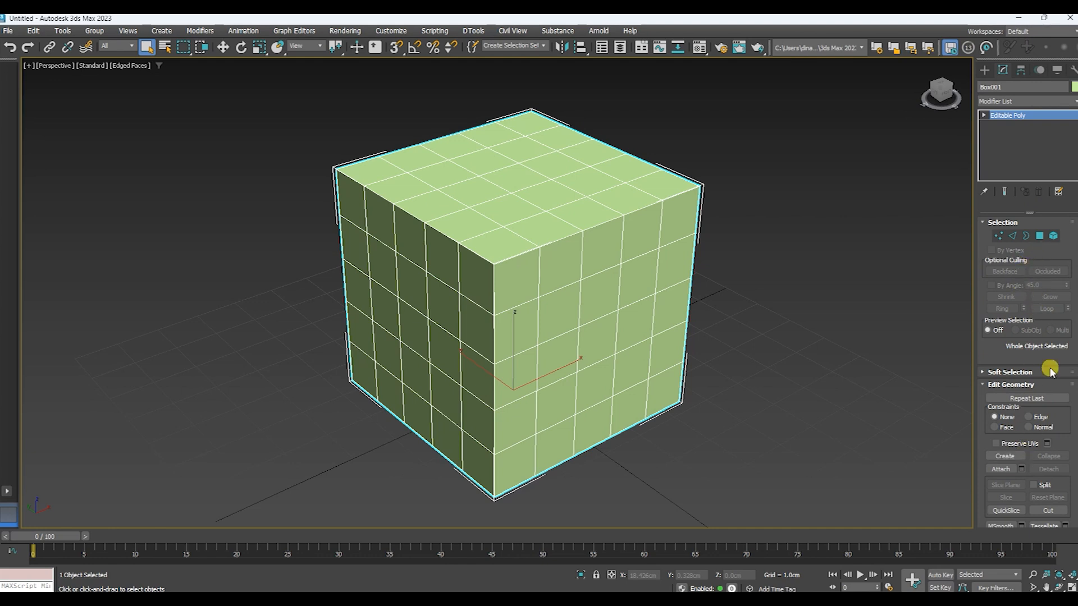
Widen the command panel so the Editable Poly rollouts show in two columns, and recentre the cube in the view
scroll(1051, 371, "down", 7)
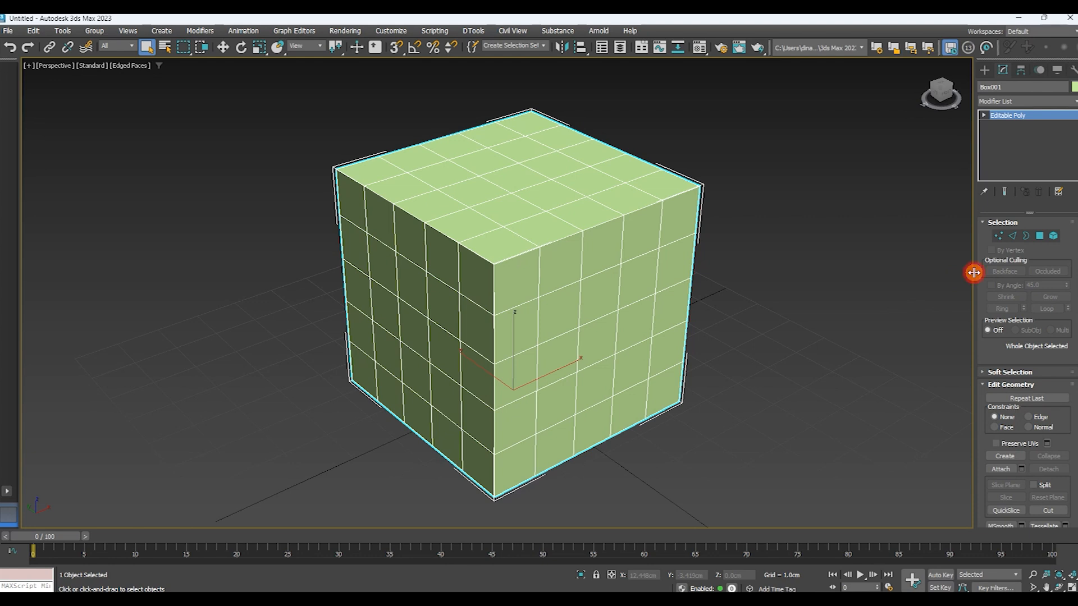
left_click_drag(974, 273, 738, 282)
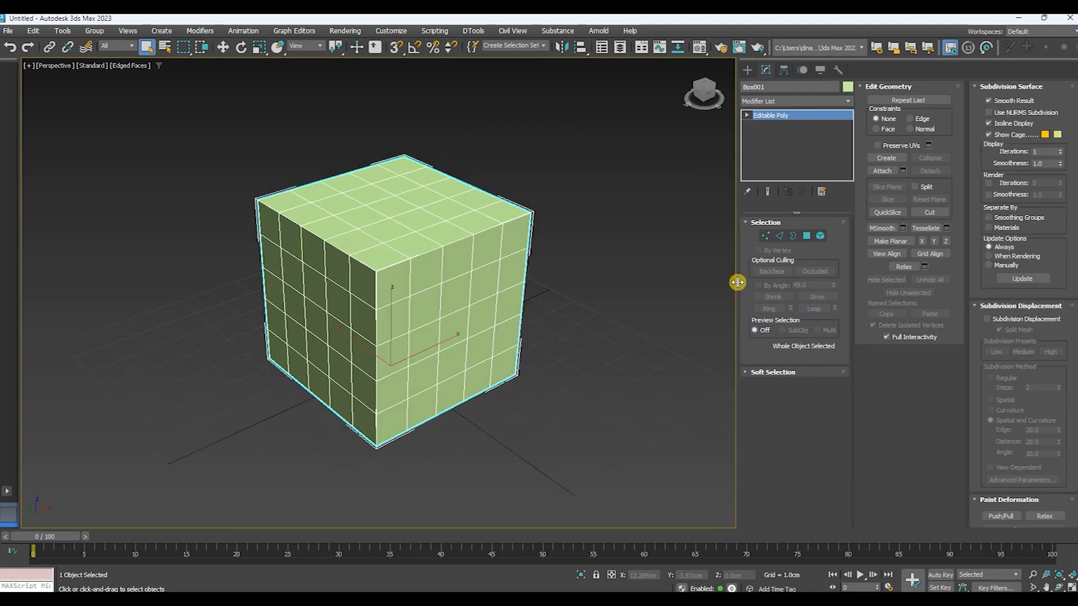
left_click_drag(737, 283, 841, 286)
middle_click_drag(639, 375, 725, 376)
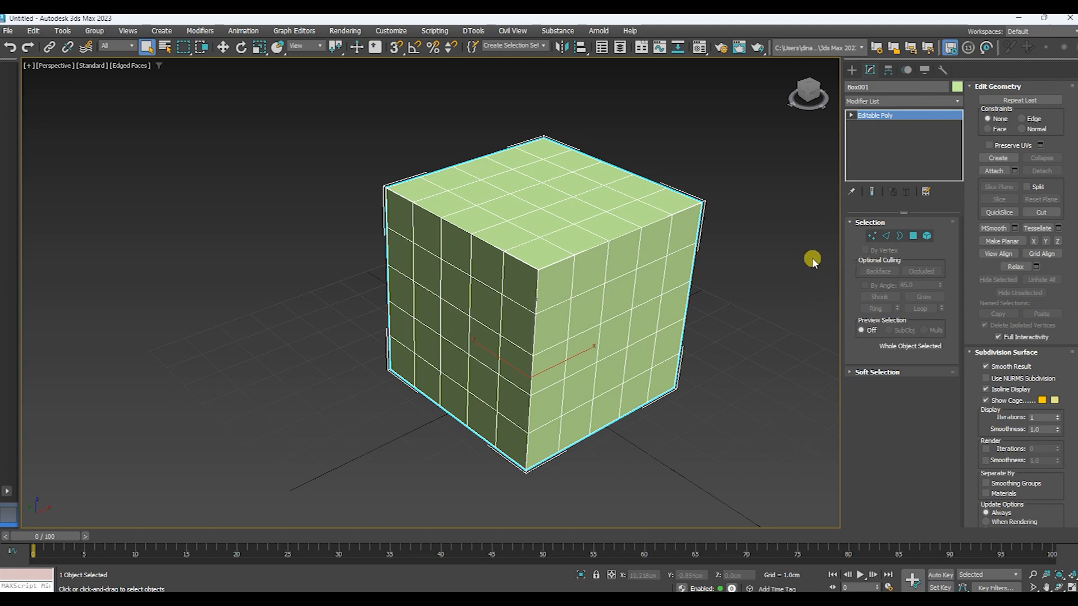
Cycle twice through the vertex, edge, border, polygon and element levels of the Editable Poly, returning to the whole object
left_click(872, 236)
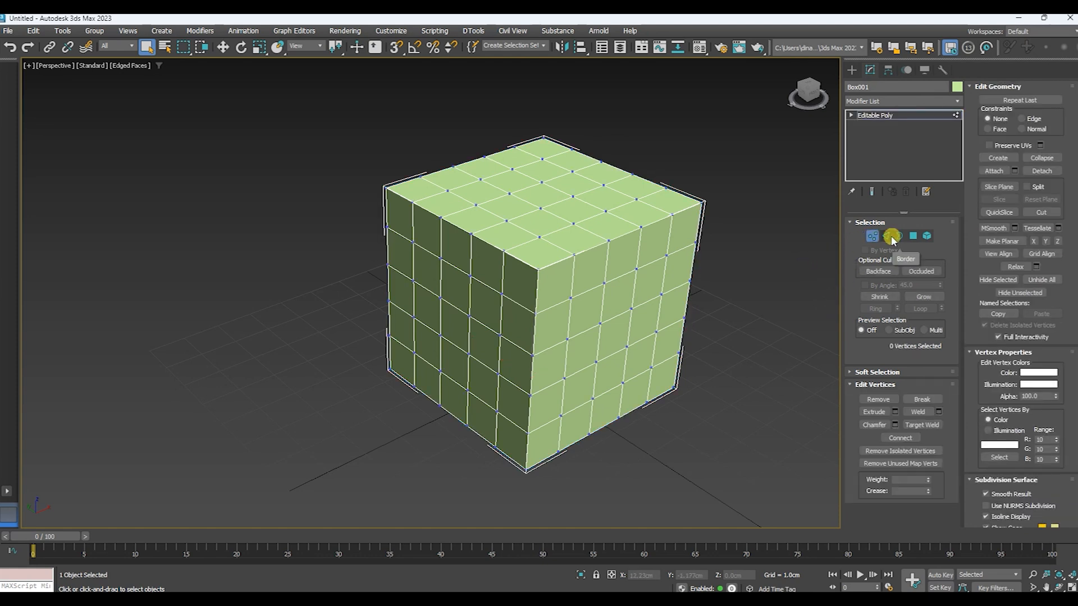
left_click(890, 237)
left_click(899, 235)
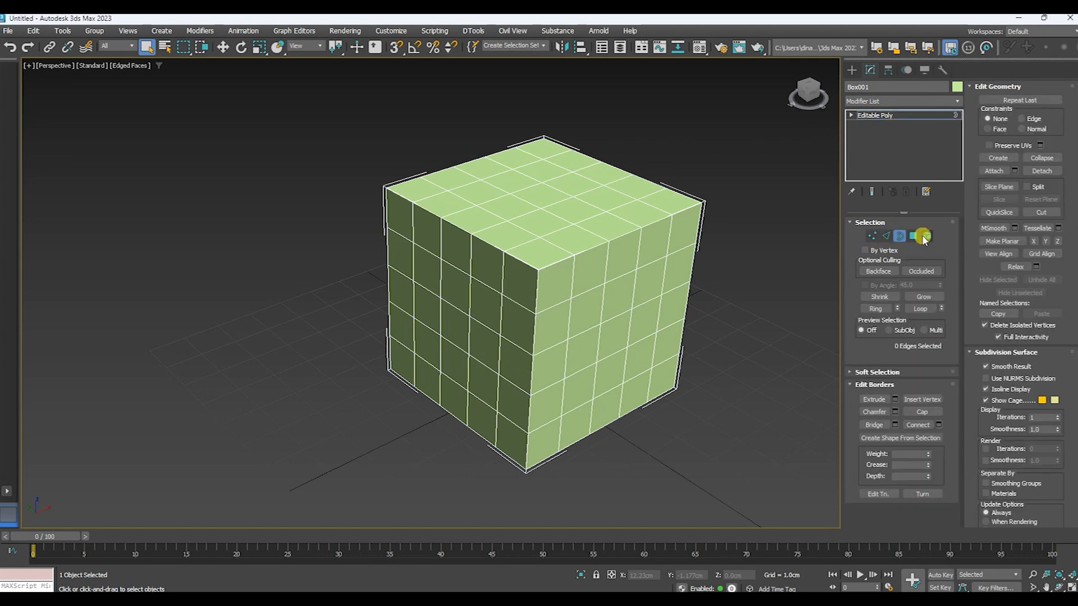
left_click(913, 235)
left_click(927, 235)
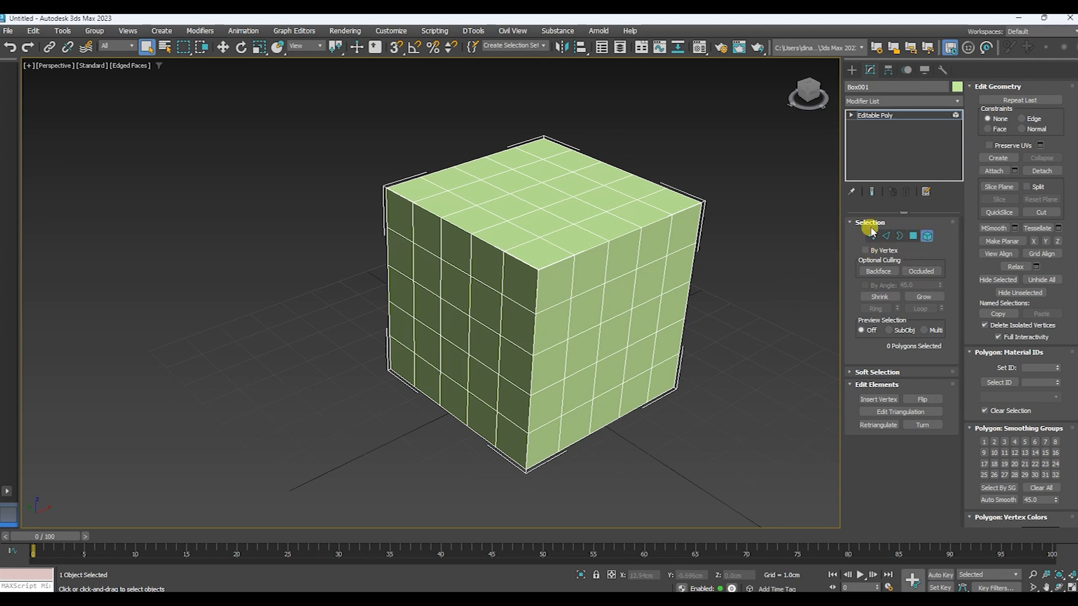
key("5")
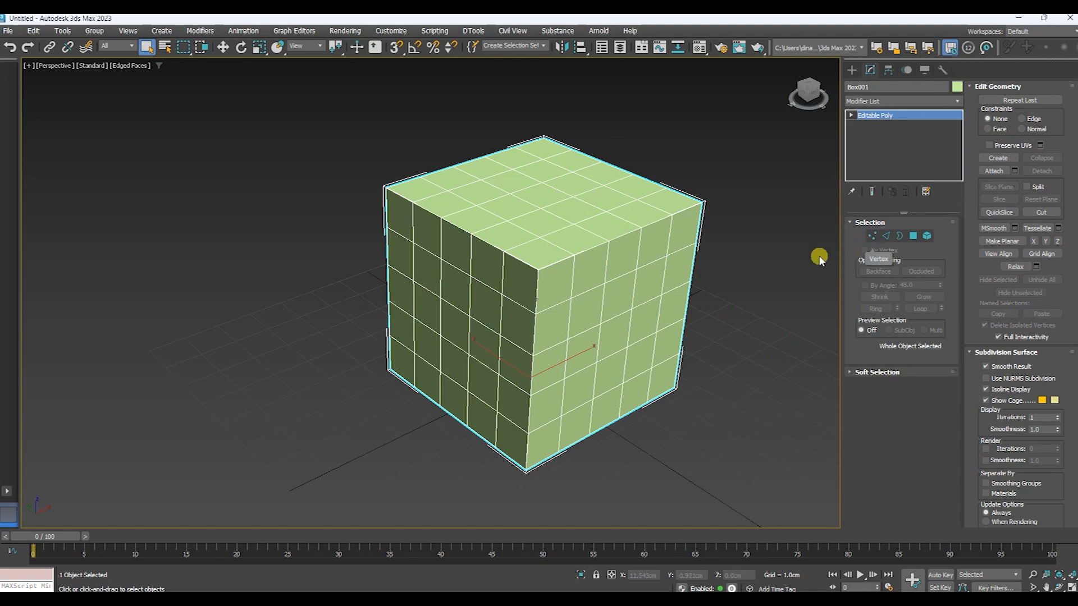
key("1")
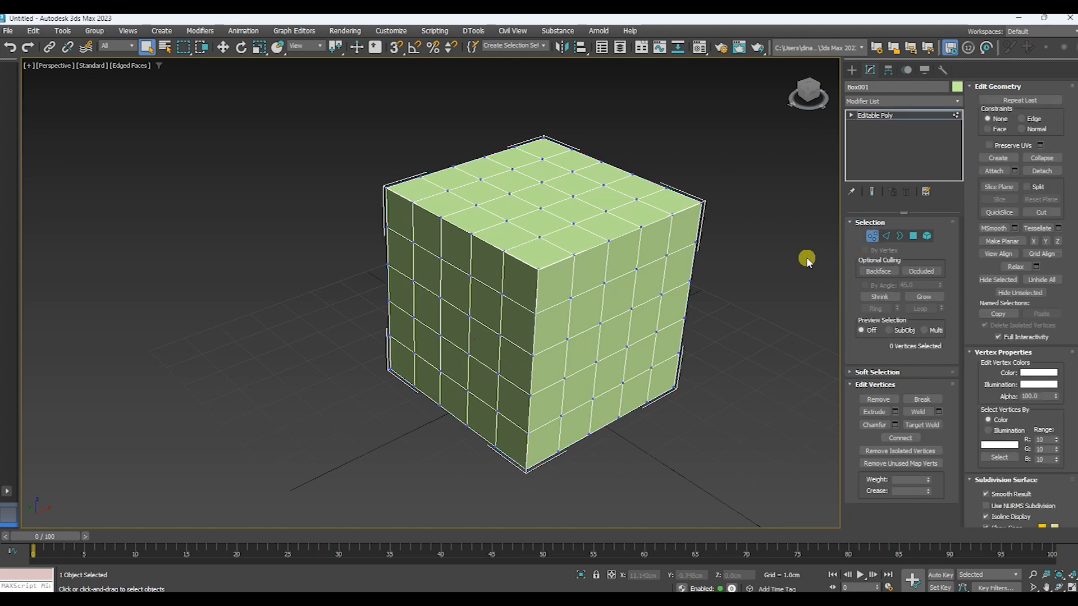
key("2")
key("3")
key("4")
key("5")
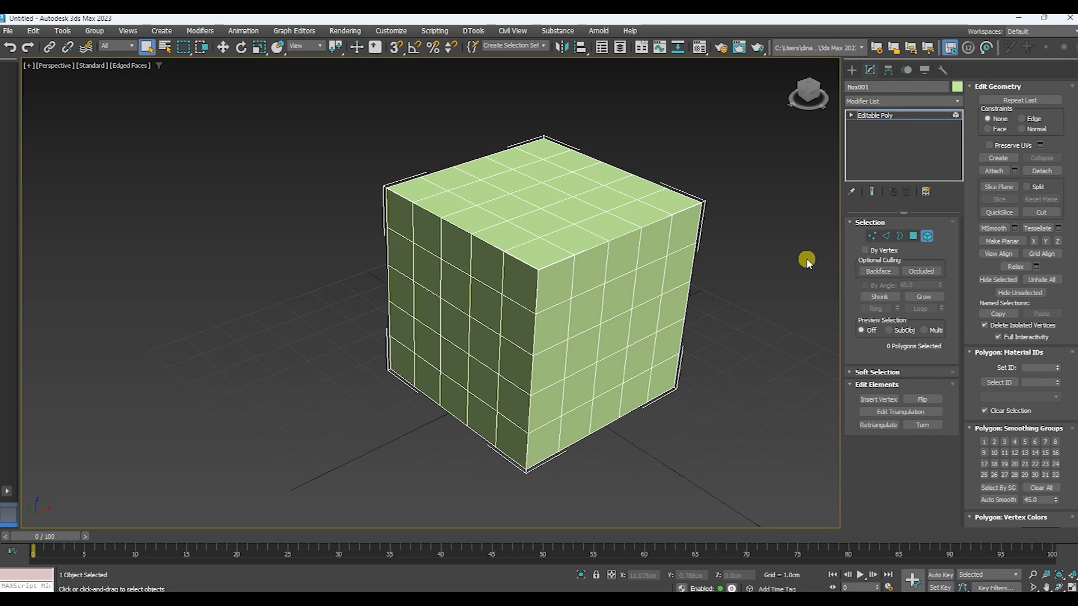
key("6")
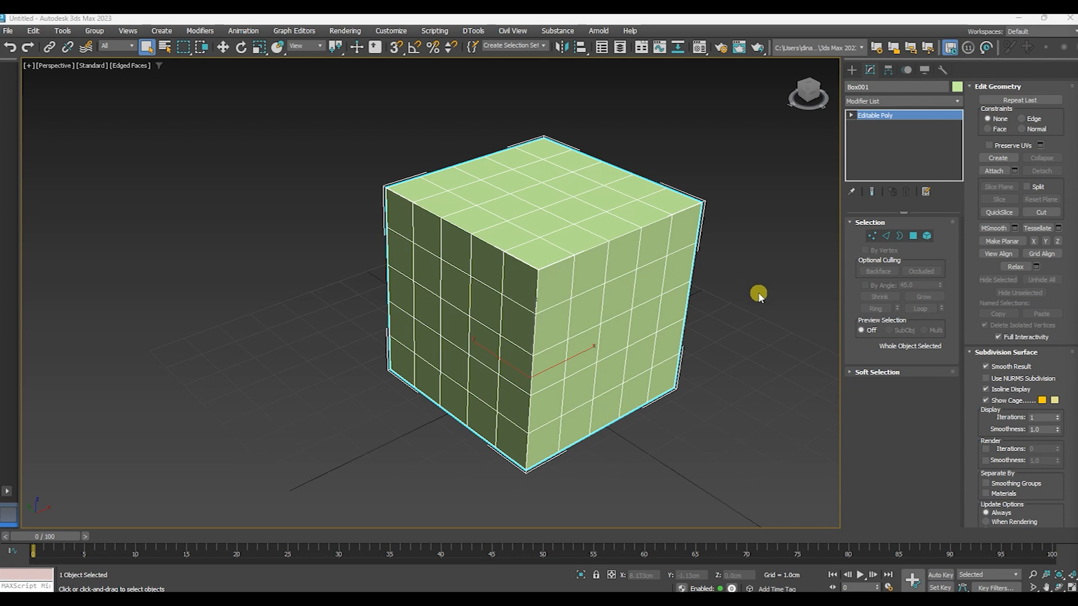
At vertex level, select an inner vertex on the cube's top face and test moving it along Z
left_click(873, 238)
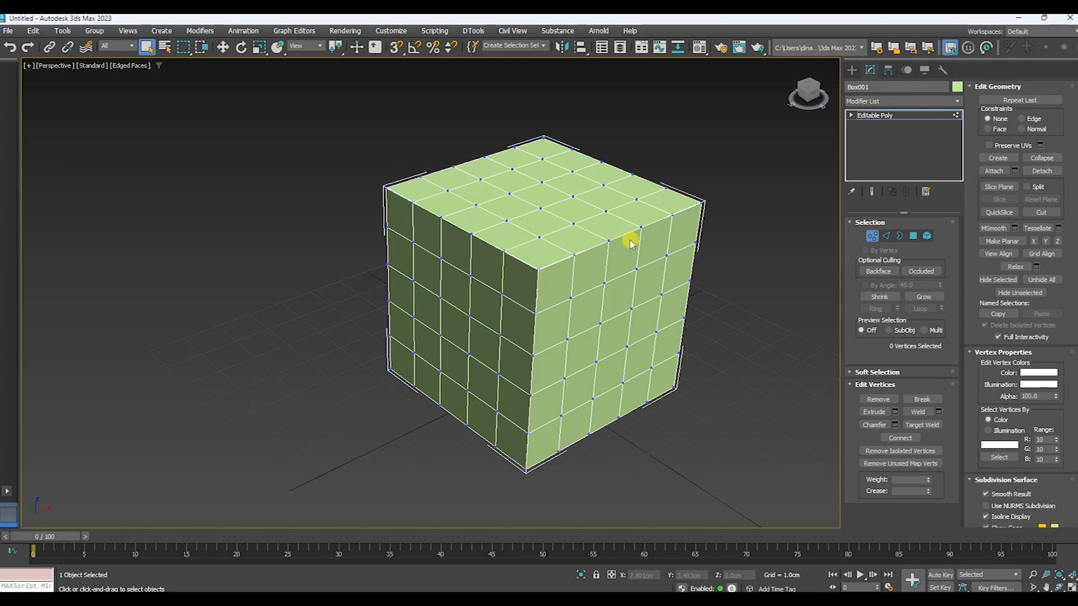
middle_click_drag(638, 183, 650, 212)
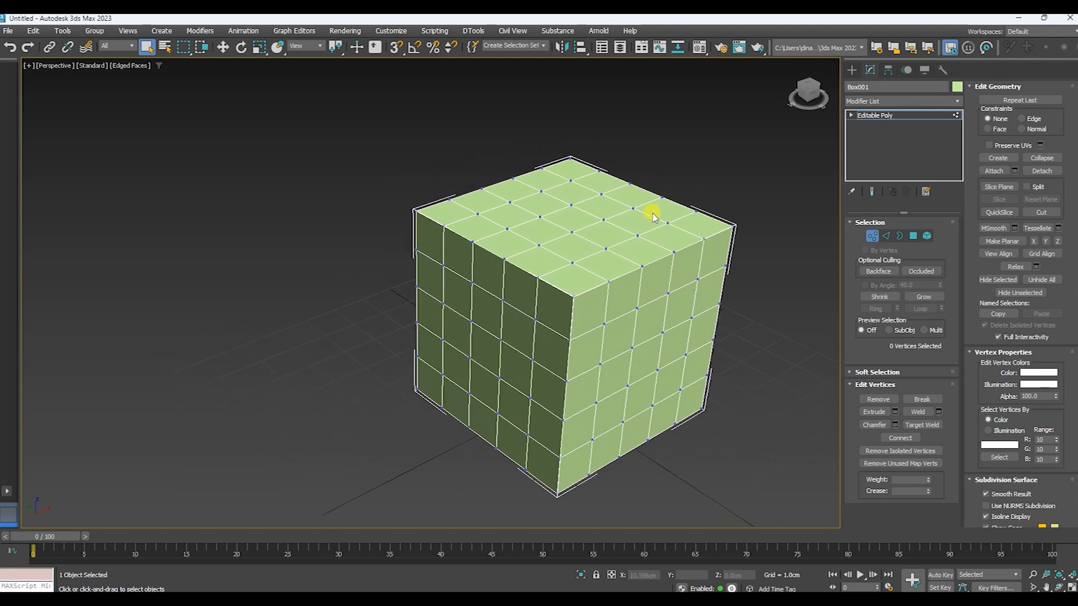
left_click(603, 218)
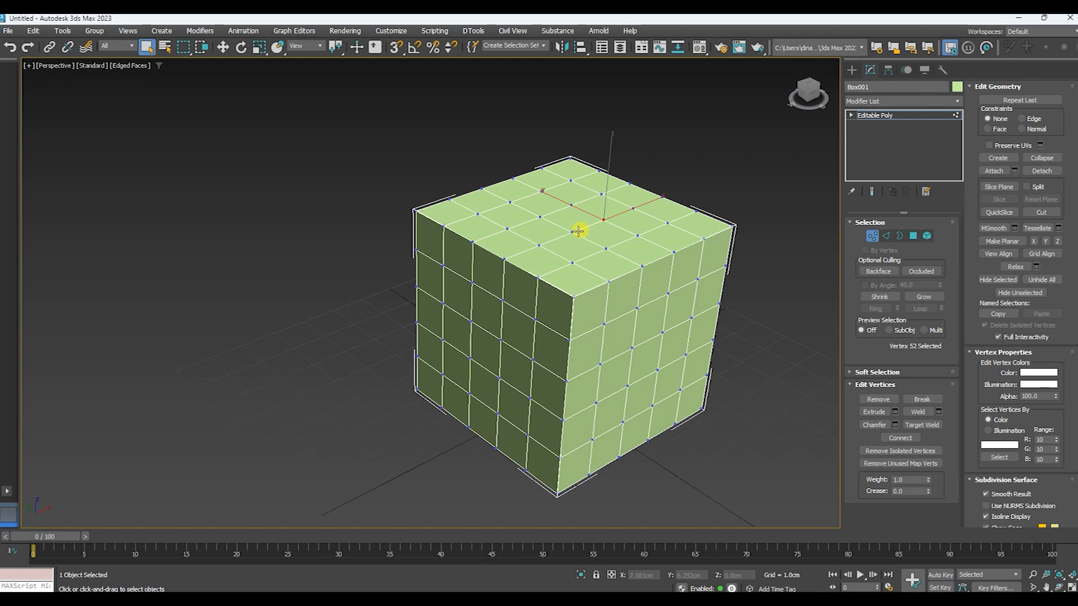
key("w")
mouse_move(610, 164)
left_mouse_down()
mouse_move(617, 133)
mouse_move(610, 166)
left_mouse_up()
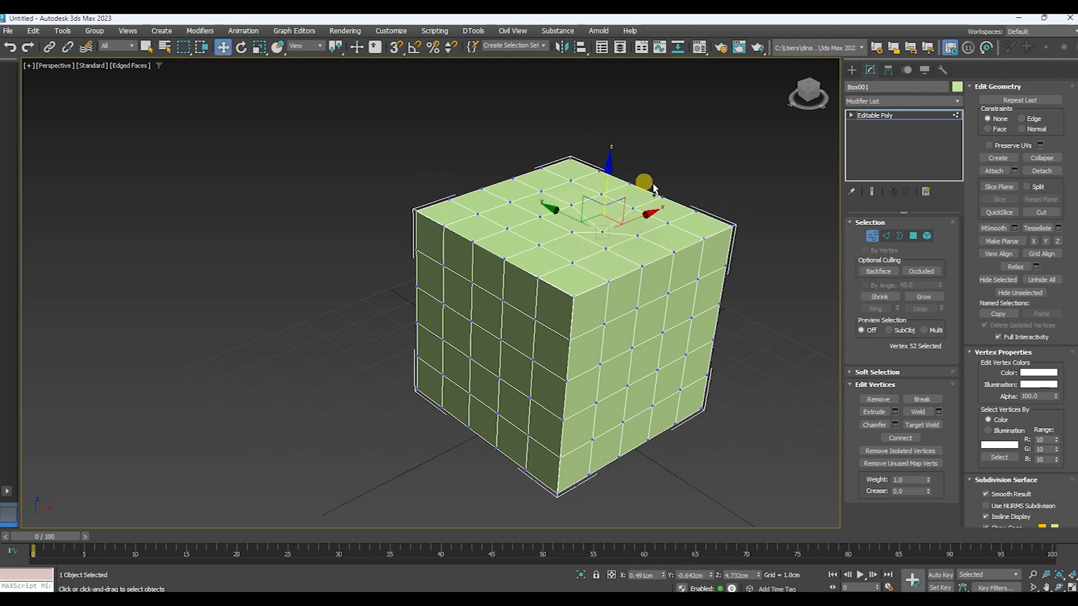
scroll(698, 215, "up", 4)
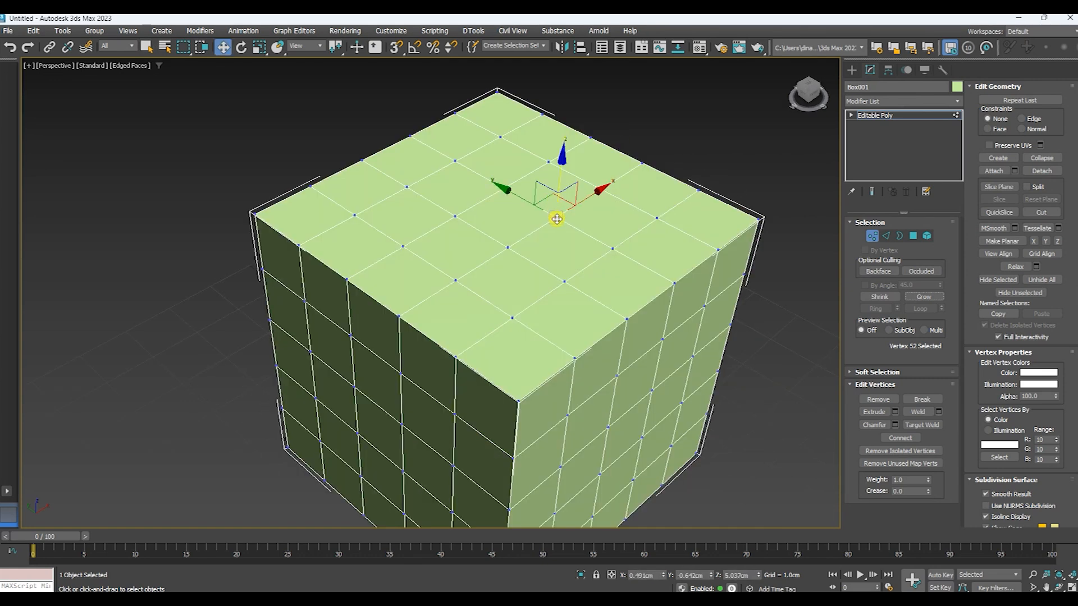
Grow the vertex selection five times outward from the selected vertex on the top face
left_click(926, 296)
left_click(926, 296)
left_click(925, 296)
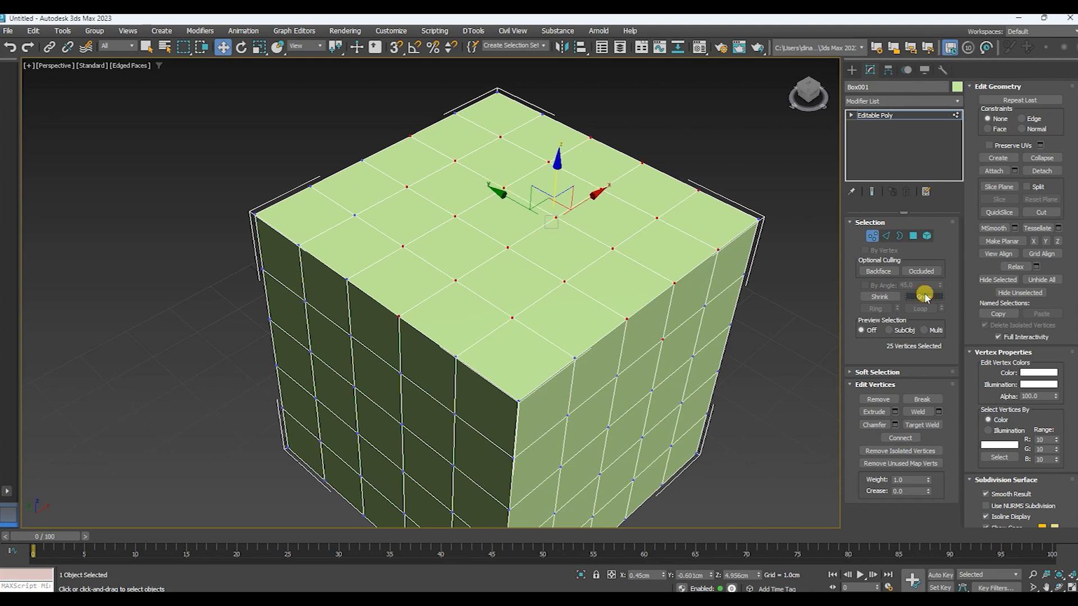
left_click(925, 296)
left_click(925, 296)
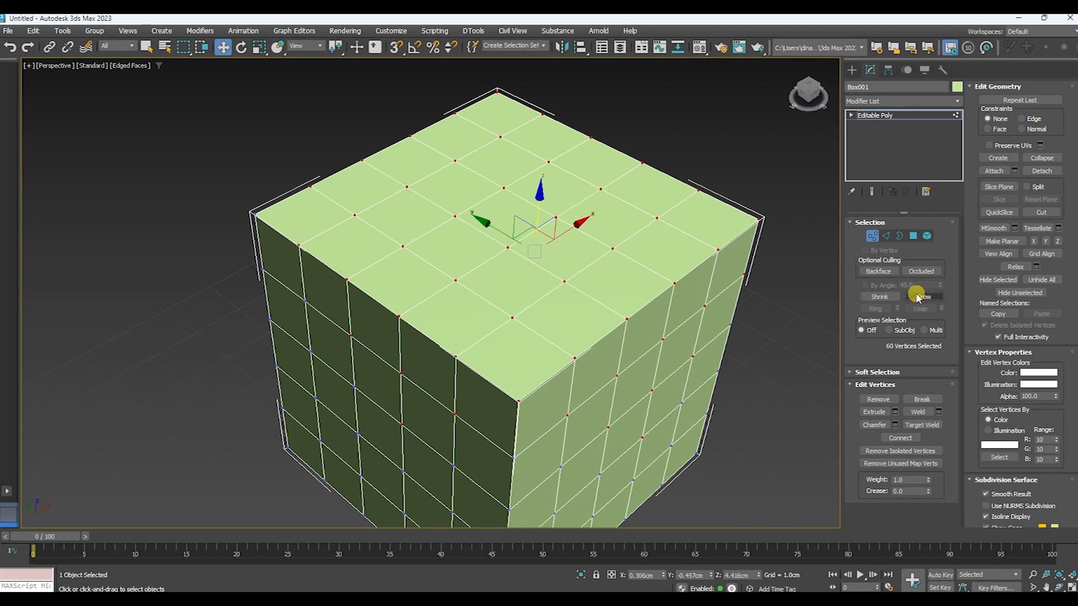
Shrink the vertex selection repeatedly until no vertex is selected
left_click(881, 297)
left_click(882, 297)
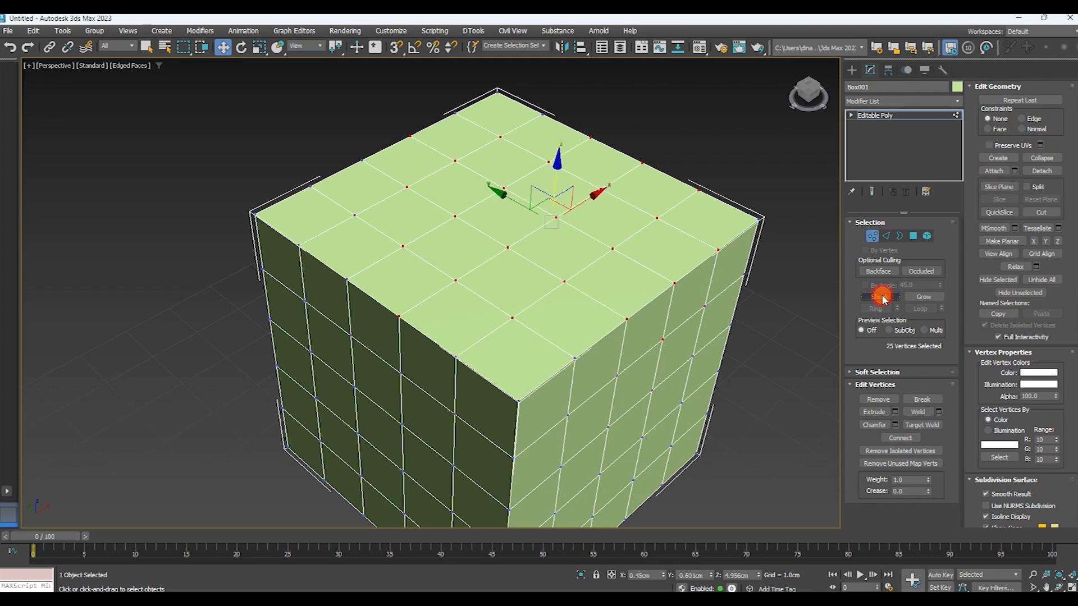
left_click(882, 297)
left_click(881, 297)
left_click(881, 297)
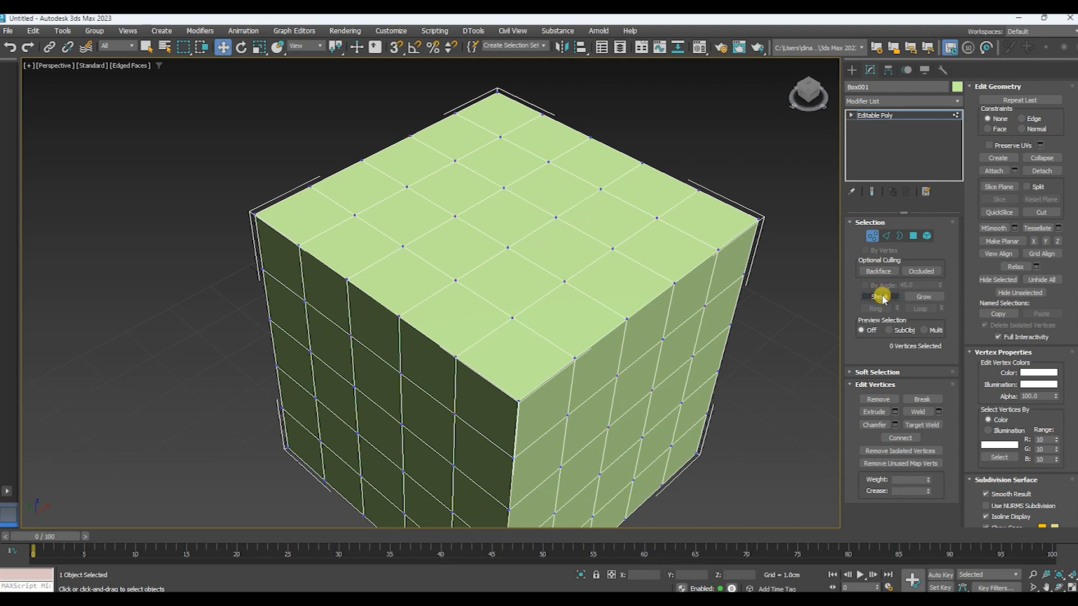
Select the inner vertex on the top face again and try removing it
left_click(556, 216)
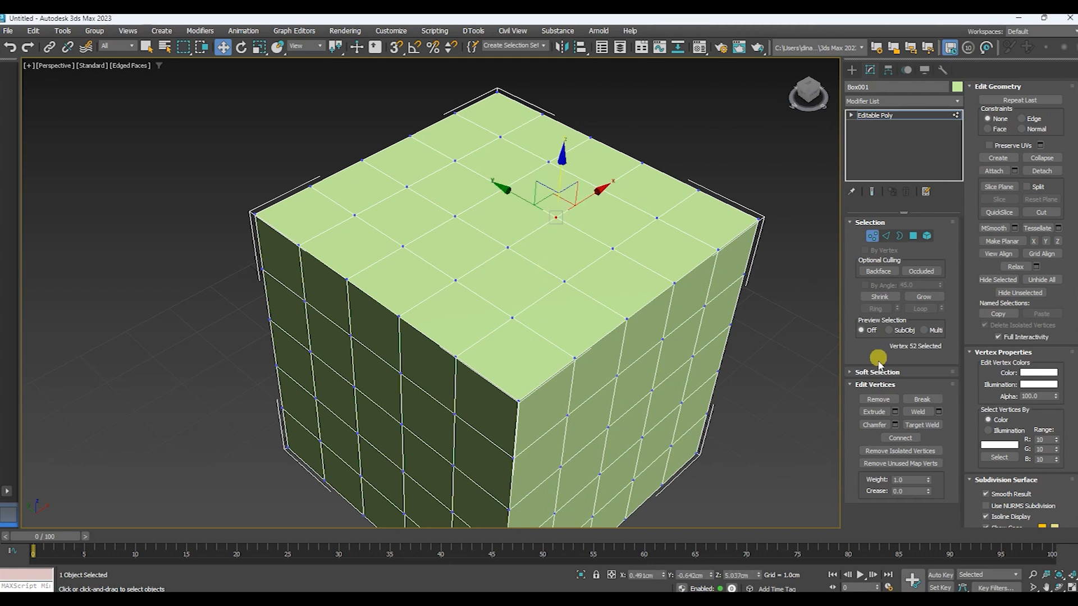
left_click(879, 399)
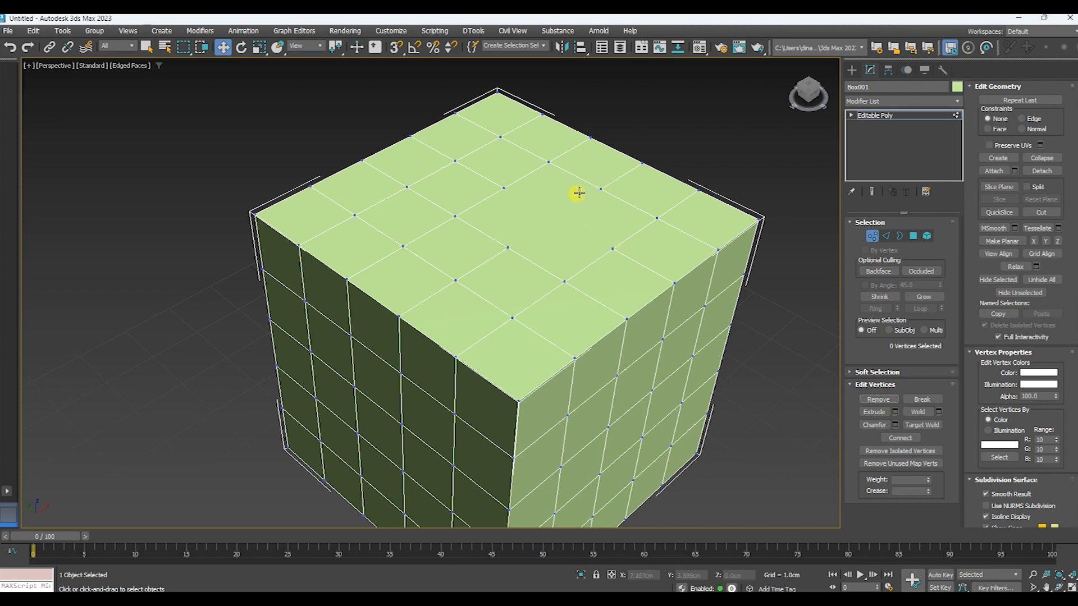
Select the restored inner vertex on the top face, test a vertical move, and break it into separate vertices
left_click(559, 221)
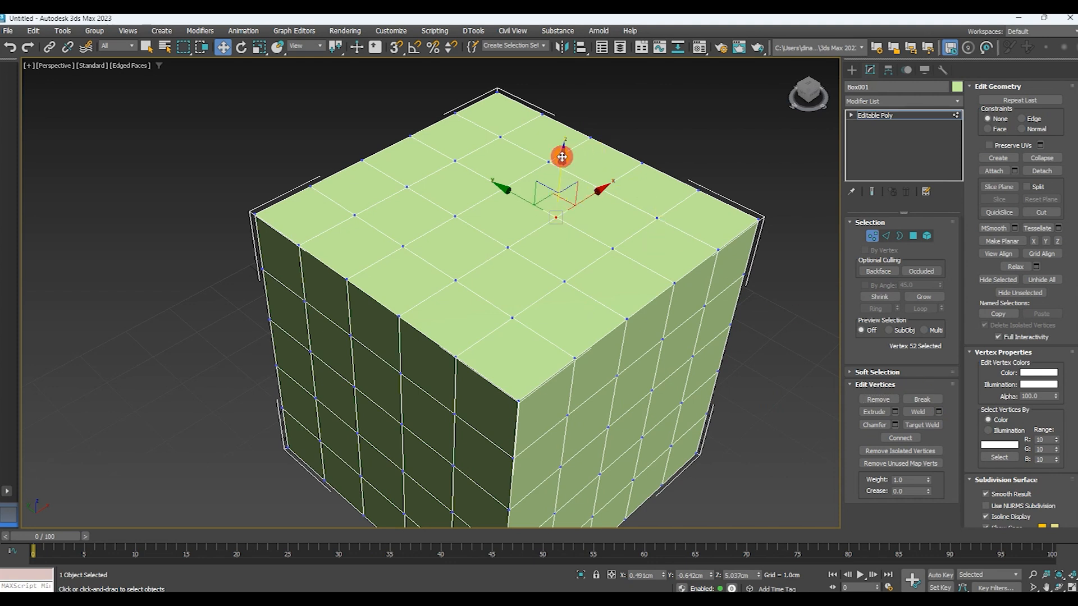
left_click_drag(558, 164, 587, 162)
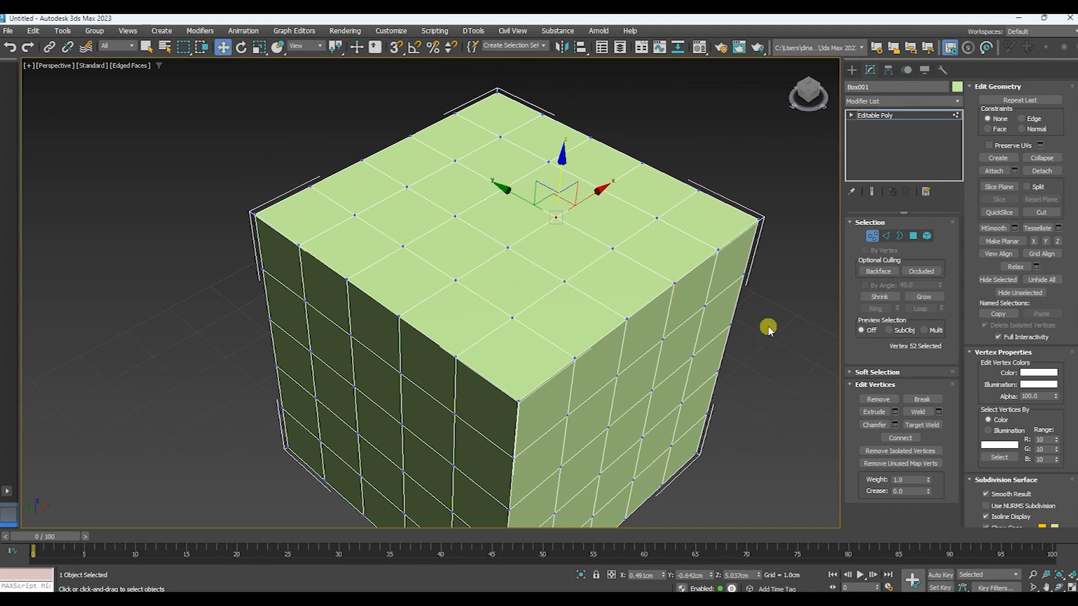
left_click(937, 399)
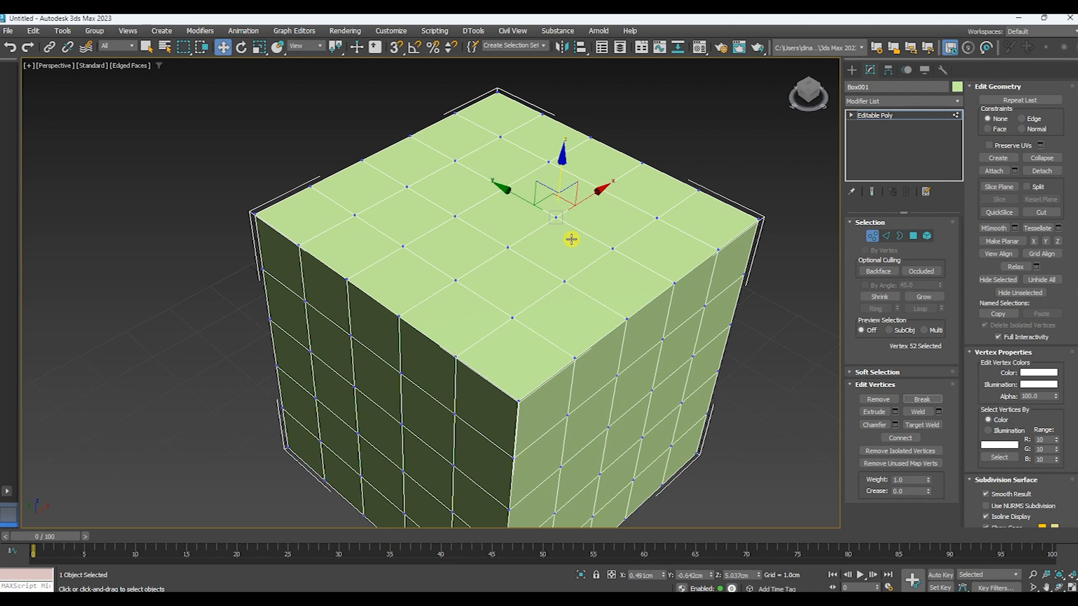
Try lowering one of the broken vertices along Z and undo the move
left_click_drag(560, 164, 572, 193)
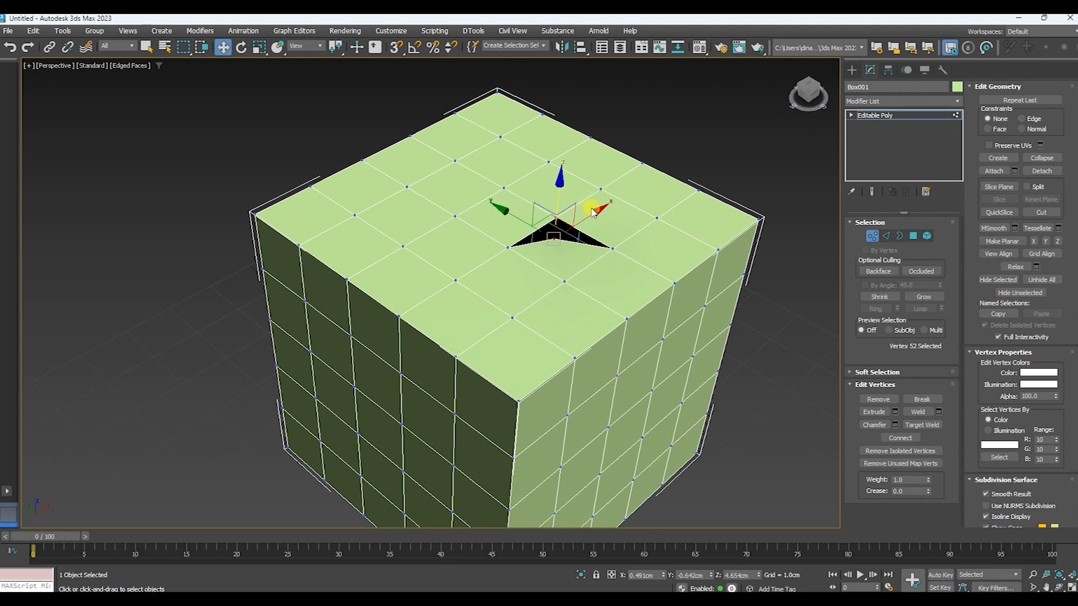
key("ctrl+z")
Switch the viewport to wireframe and select all the coincident vertices at the broken point
scroll(605, 239, "up", 4)
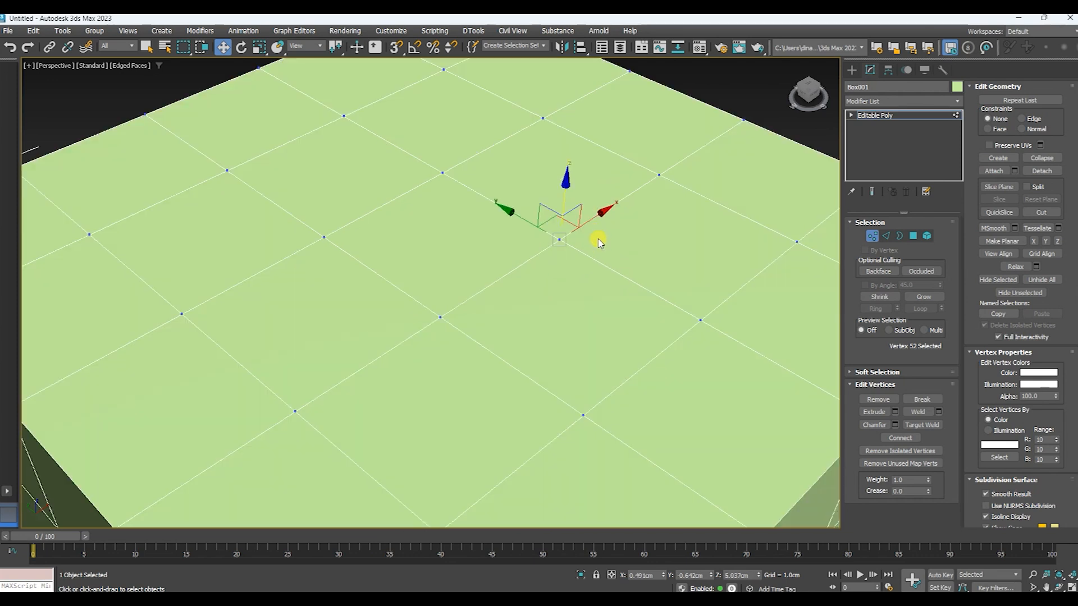
key("F3")
left_click_drag(541, 258, 573, 225)
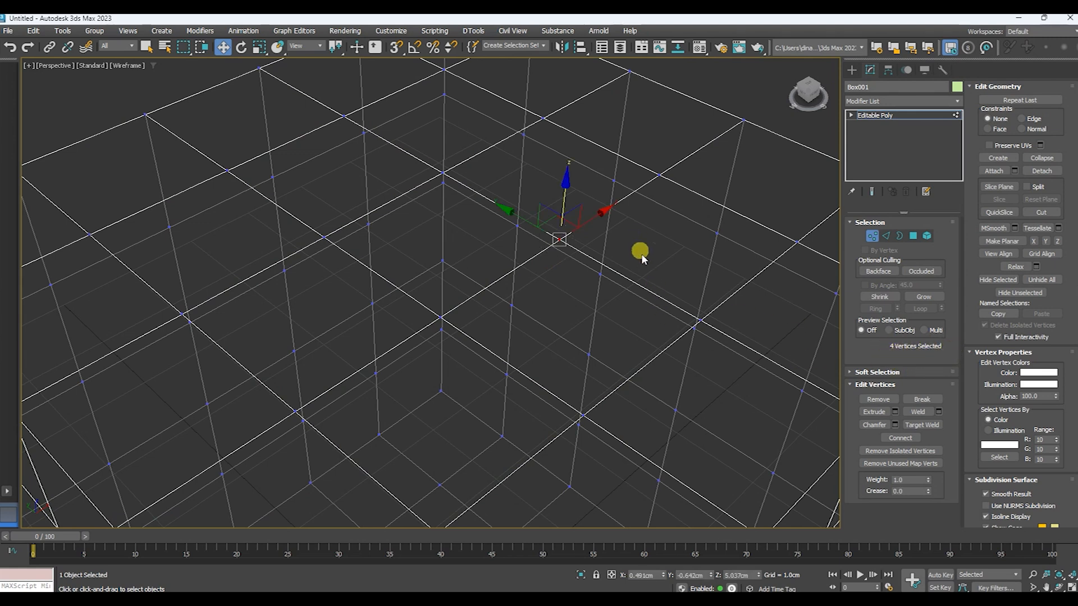
Return the viewport to shaded edged faces and weld the coincident vertices at the broken point on the top face
key("F3")
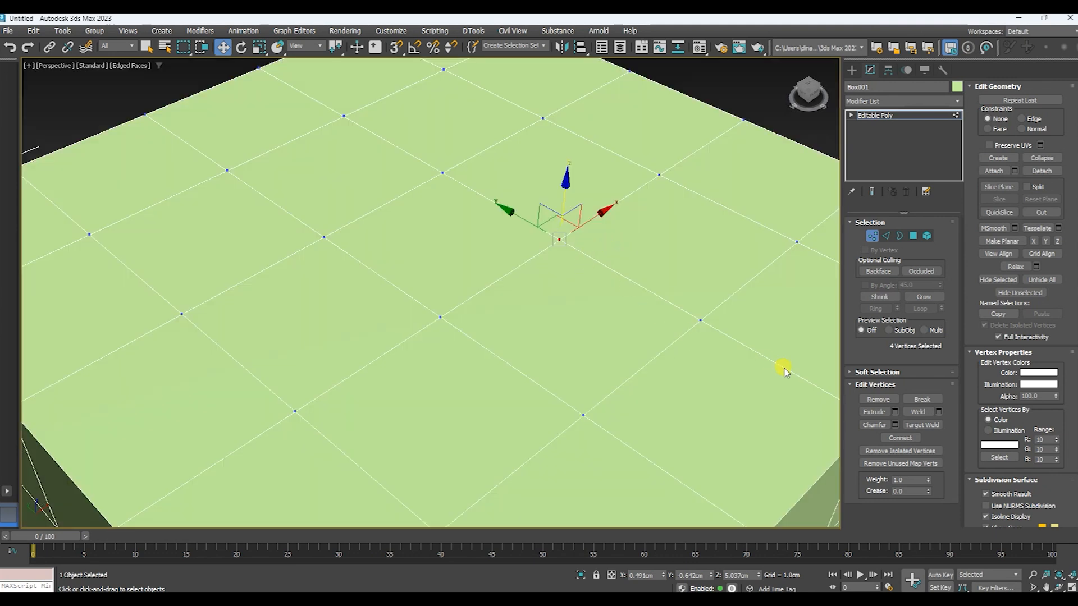
left_click(919, 414)
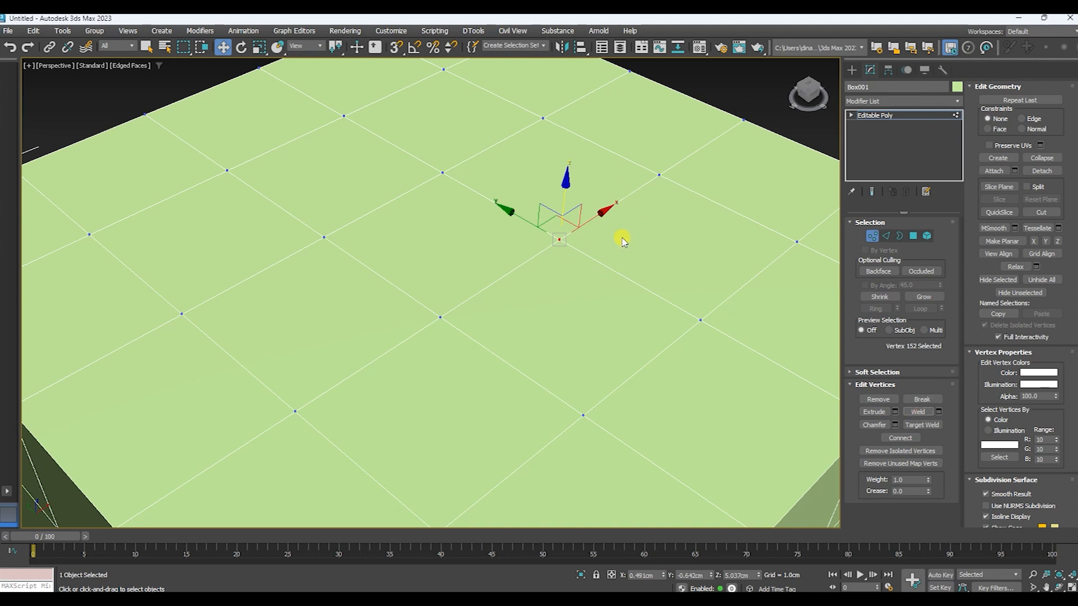
Open the weld threshold settings and add the three neighbouring vertices of the same top-face square to the selection
left_click(938, 413)
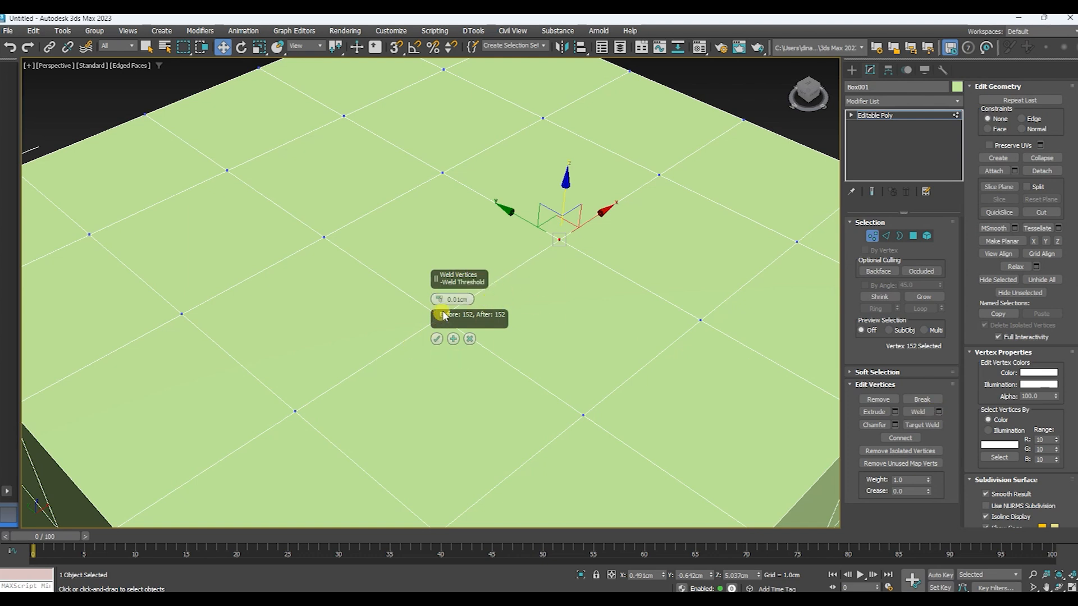
scroll(556, 255, "down", 3)
left_click(621, 211, "ctrl")
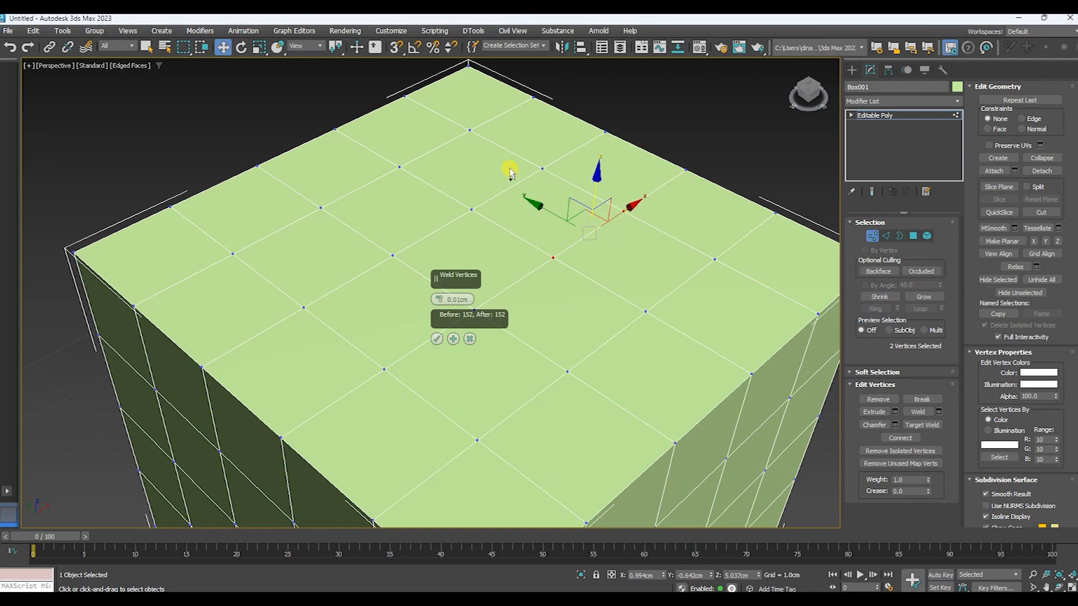
left_click(543, 167, "ctrl")
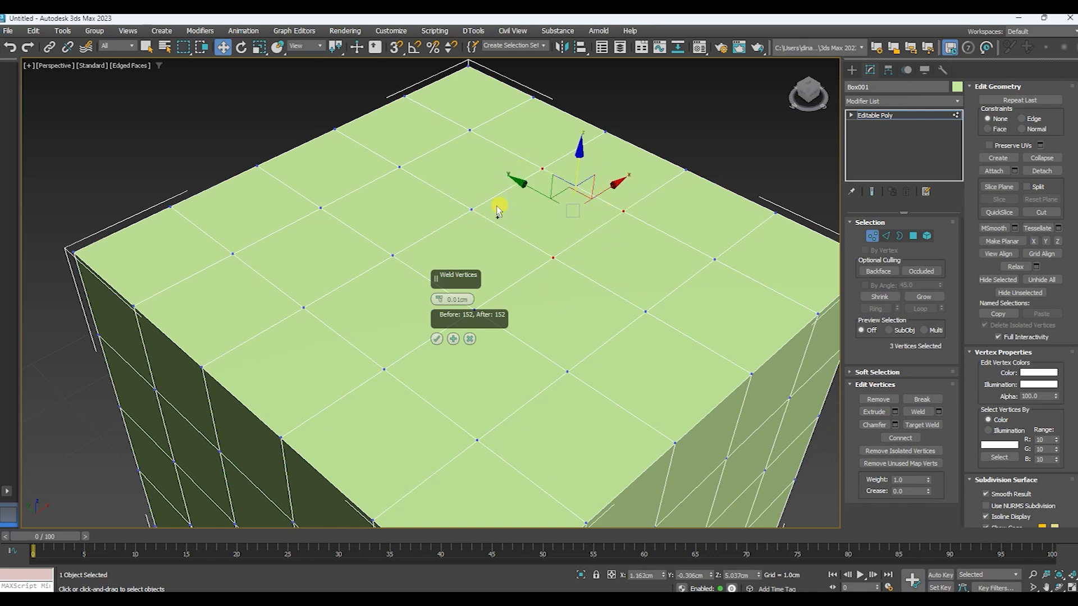
left_click(471, 209, "ctrl")
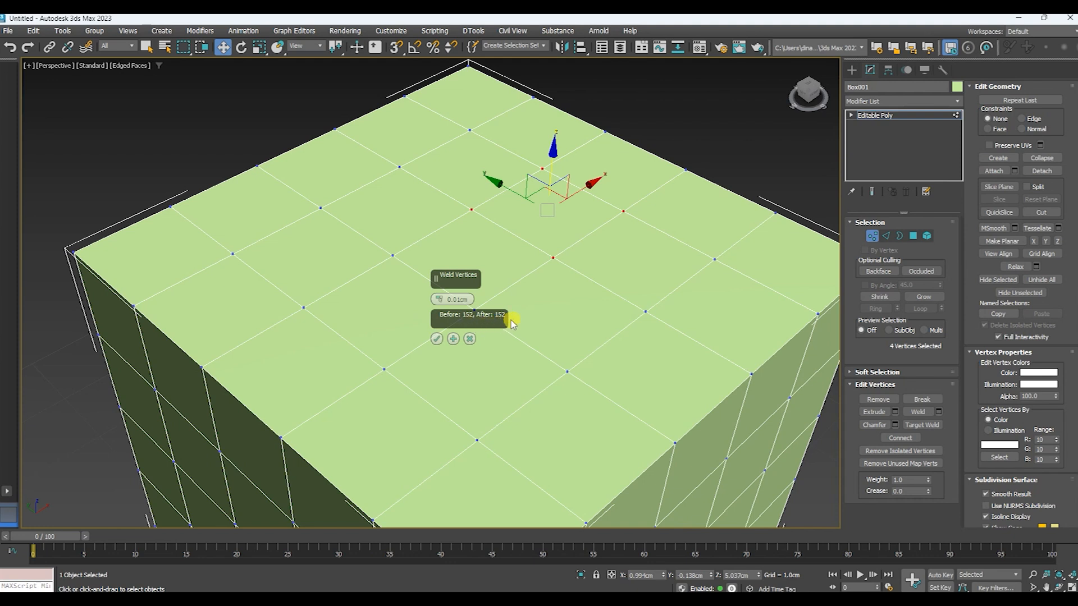
Preview welding the four vertices with a threshold of about 1.435 cm, reset the threshold and cancel the weld
left_click_drag(439, 300, 438, 226)
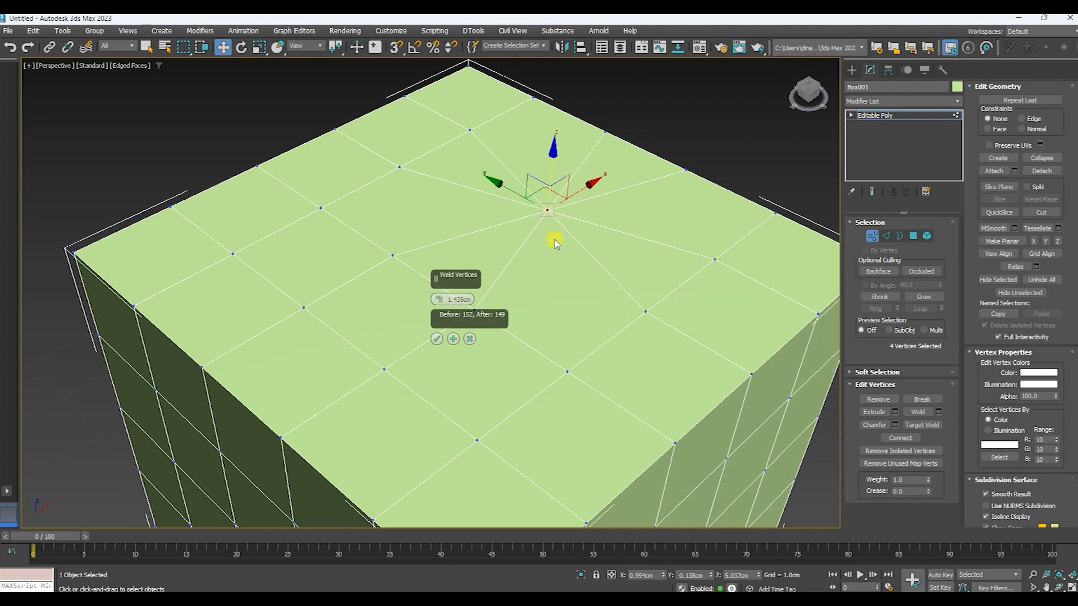
left_click_drag(440, 300, 441, 305)
right_click(439, 303)
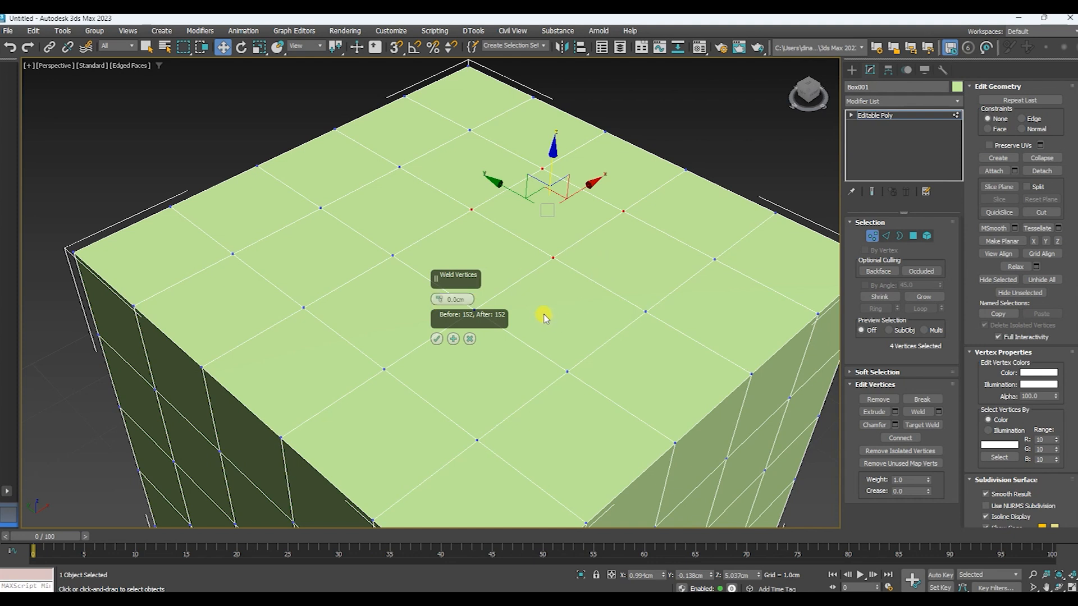
left_click(457, 302)
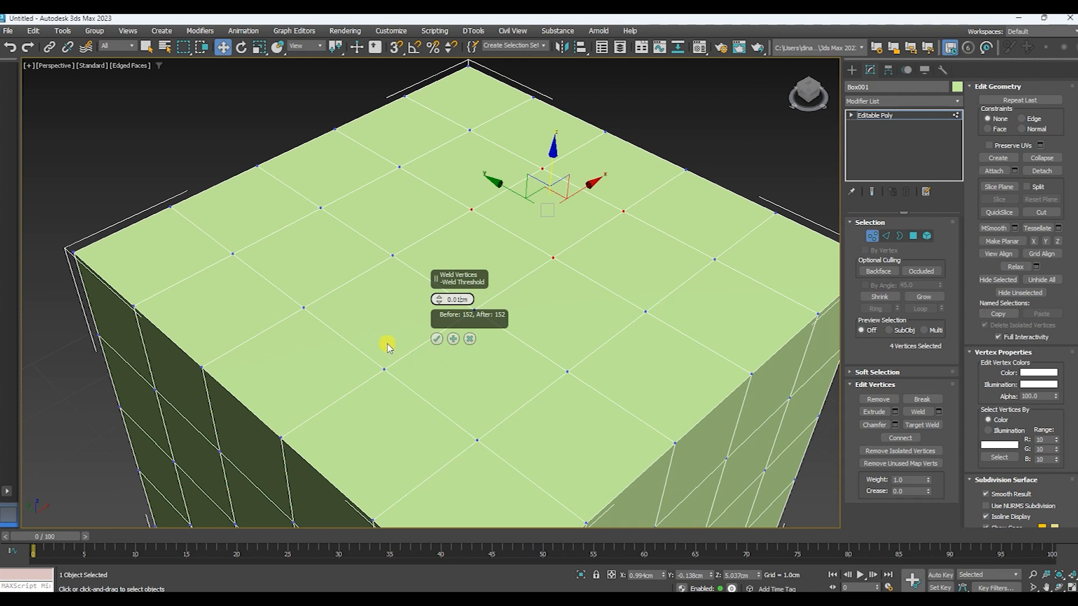
left_click(469, 339)
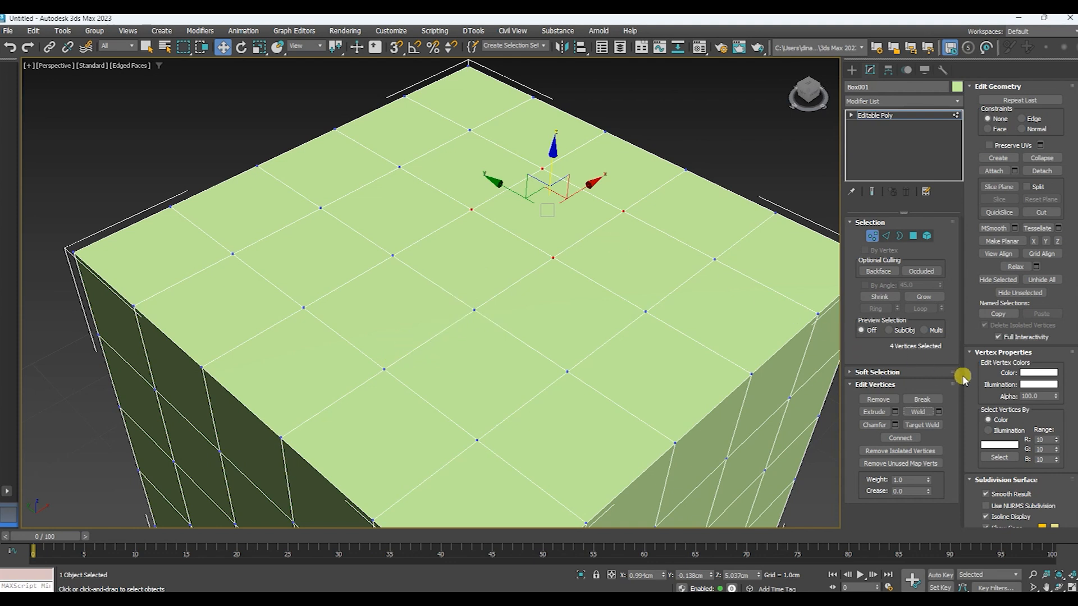
Try Target Weld on two pairs of neighbouring inner vertices on the top face and undo both welds
left_click(931, 427)
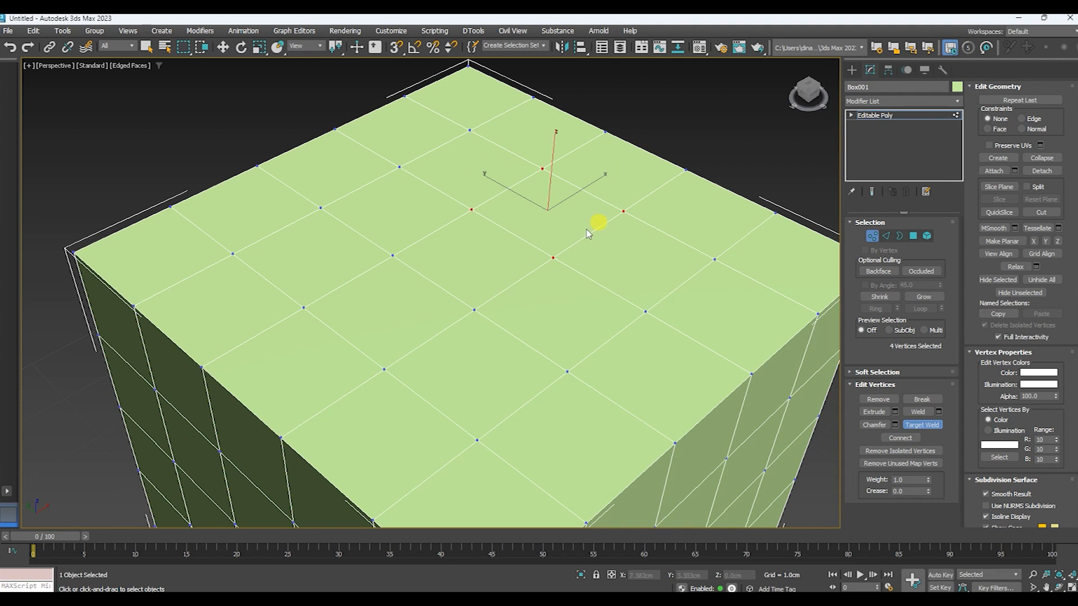
left_click(919, 413)
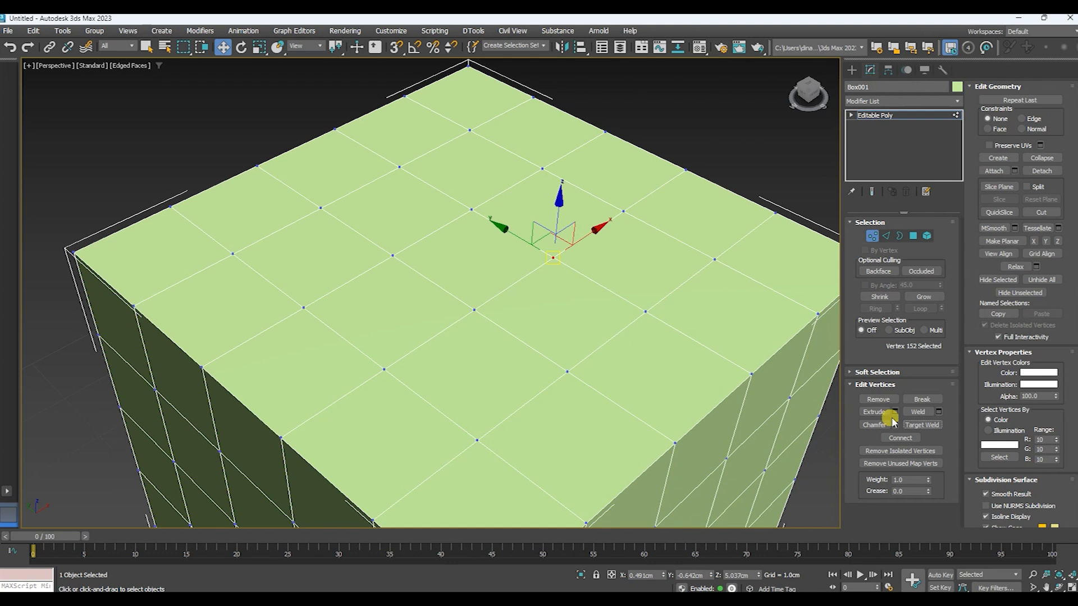
left_click(924, 425)
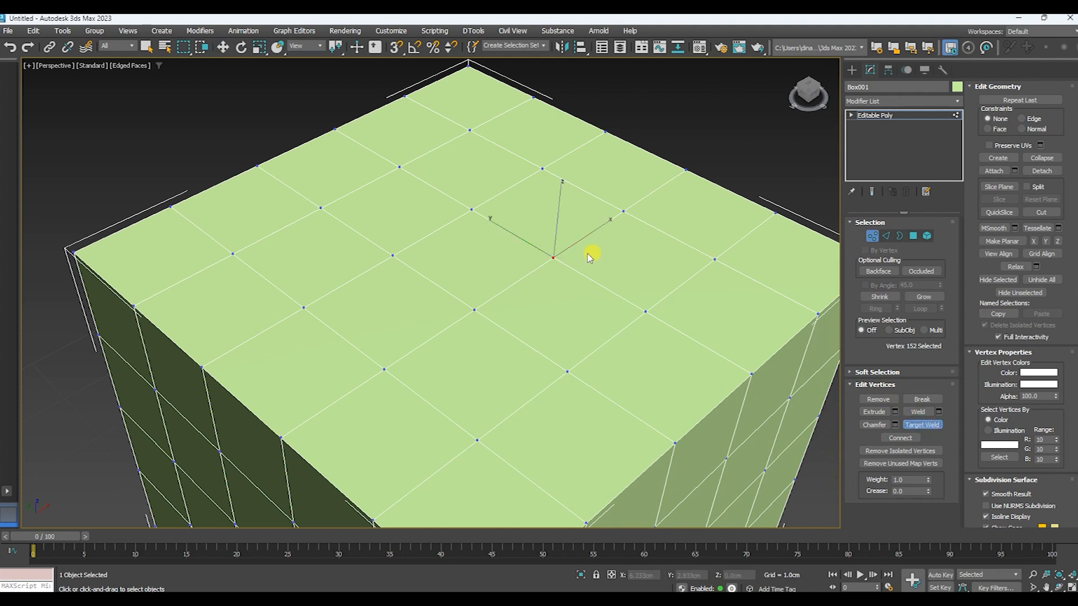
left_click(554, 255)
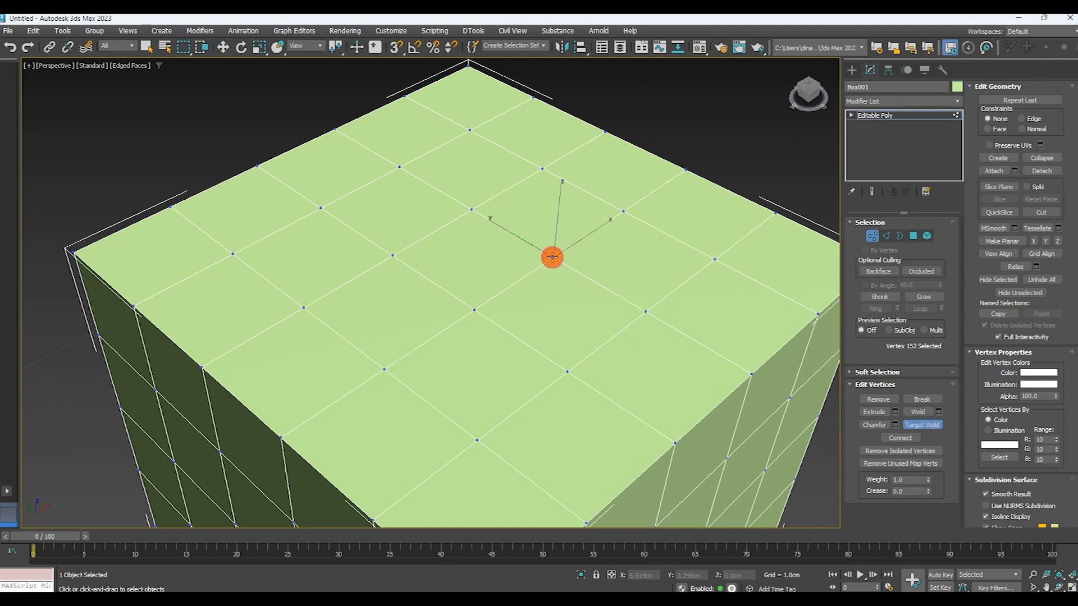
left_click(624, 211)
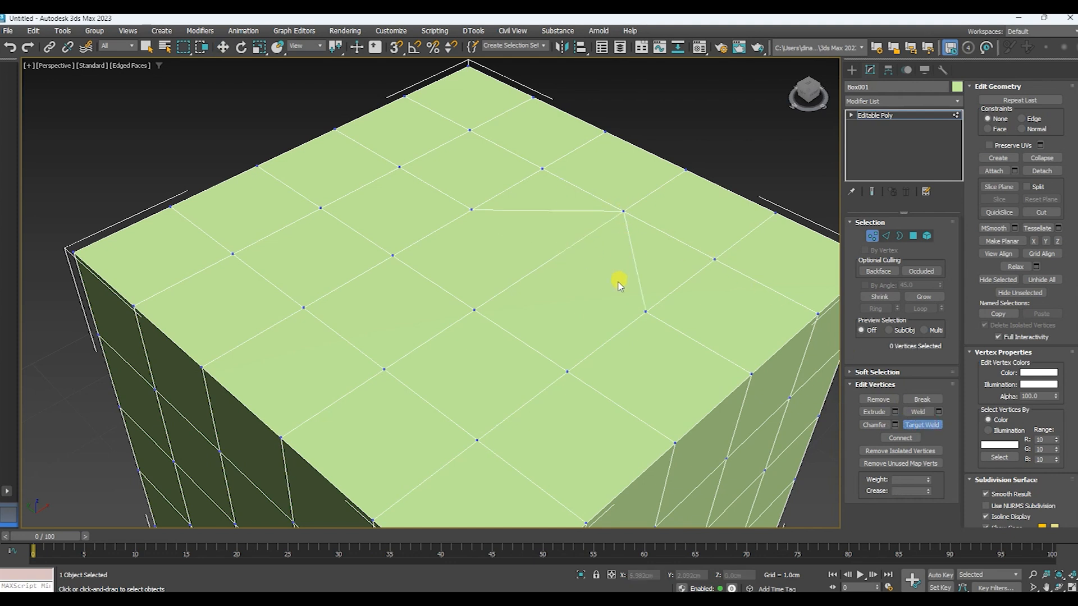
left_click(472, 211)
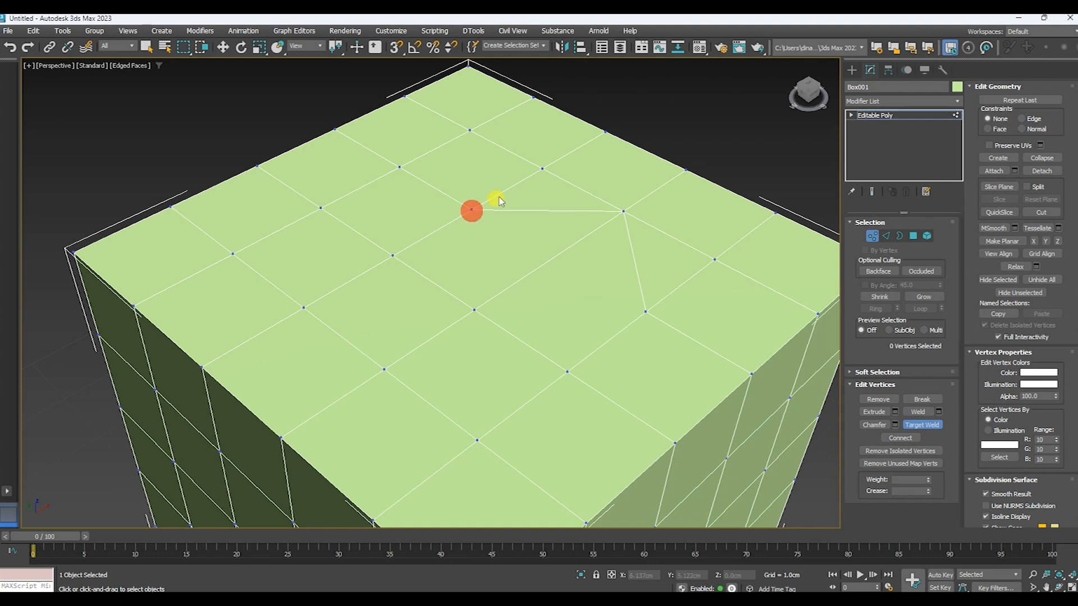
left_click(544, 169)
key("ctrl+z")
key("ctrl+z")
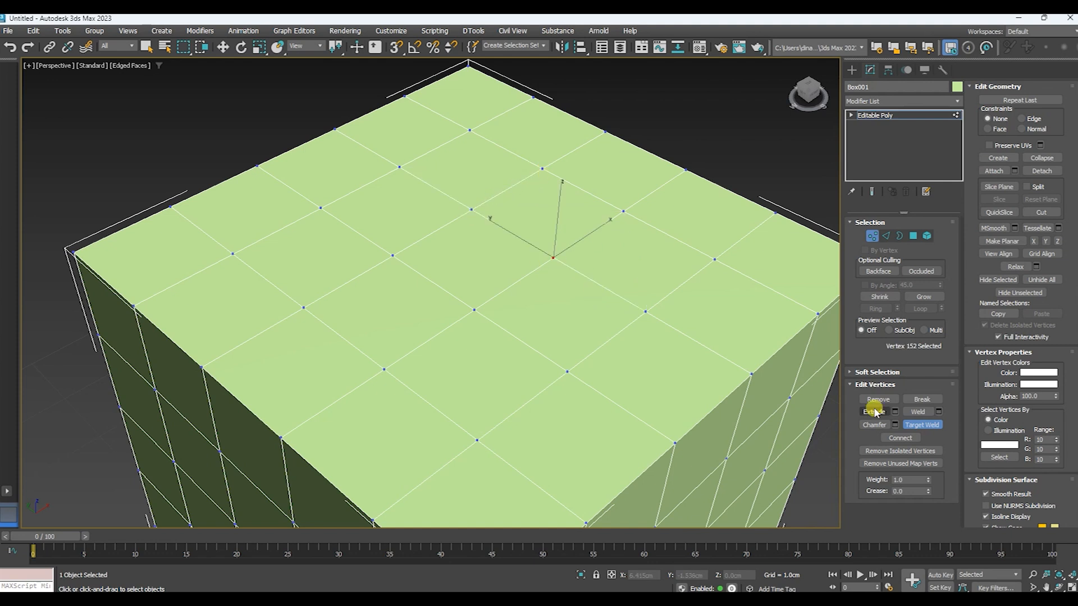
Try extruding the inner top-face vertex freehand, undo it, and preview different heights in the Extrude Vertices settings
left_click(874, 412)
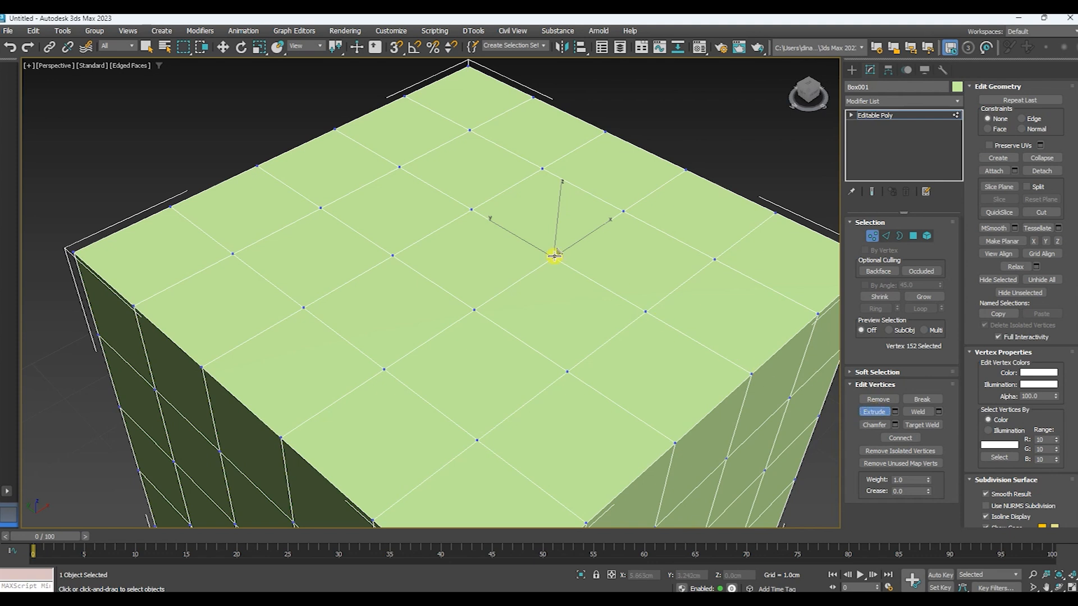
left_click_drag(554, 256, 593, 217)
key("ctrl+z")
left_click(895, 413)
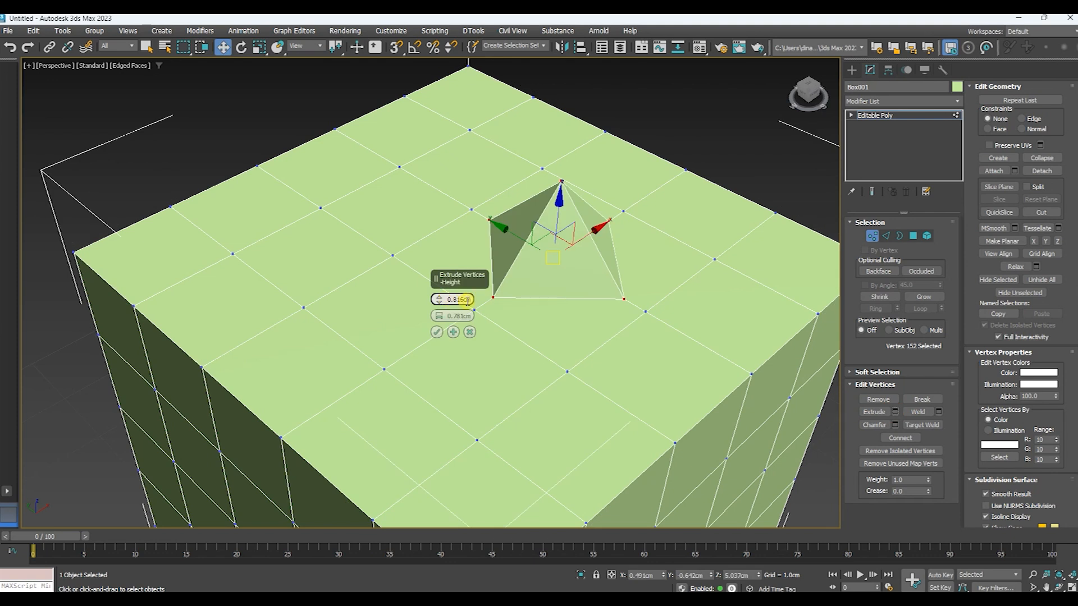
mouse_move(439, 300)
left_mouse_down()
mouse_move(438, 257)
mouse_move(450, 352)
mouse_move(444, 296)
left_mouse_up()
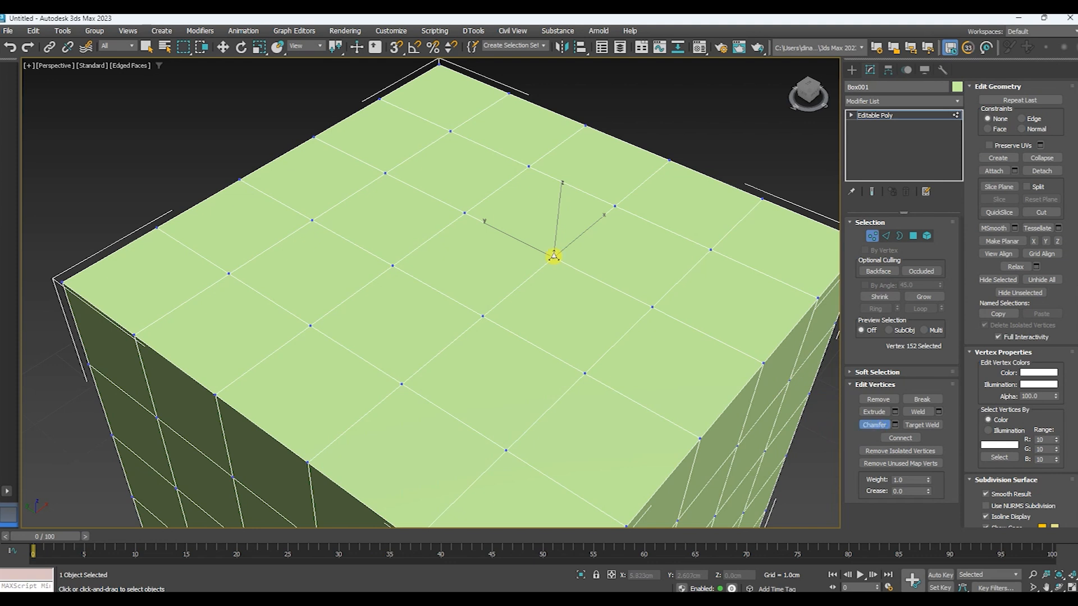
Try chamfering the inner top-face vertex freehand, and preview the amount and segments in the Chamfer settings before cancelling
mouse_move(554, 256)
left_mouse_down()
mouse_move(567, 238)
mouse_move(553, 270)
mouse_move(572, 260)
left_mouse_up()
right_click(831, 418)
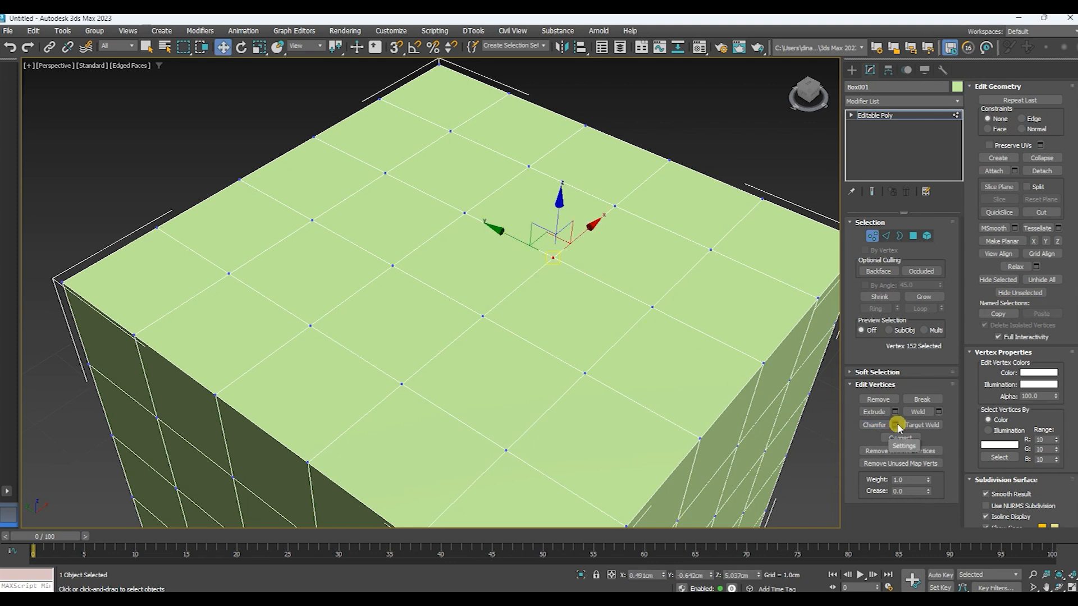
left_click(894, 425)
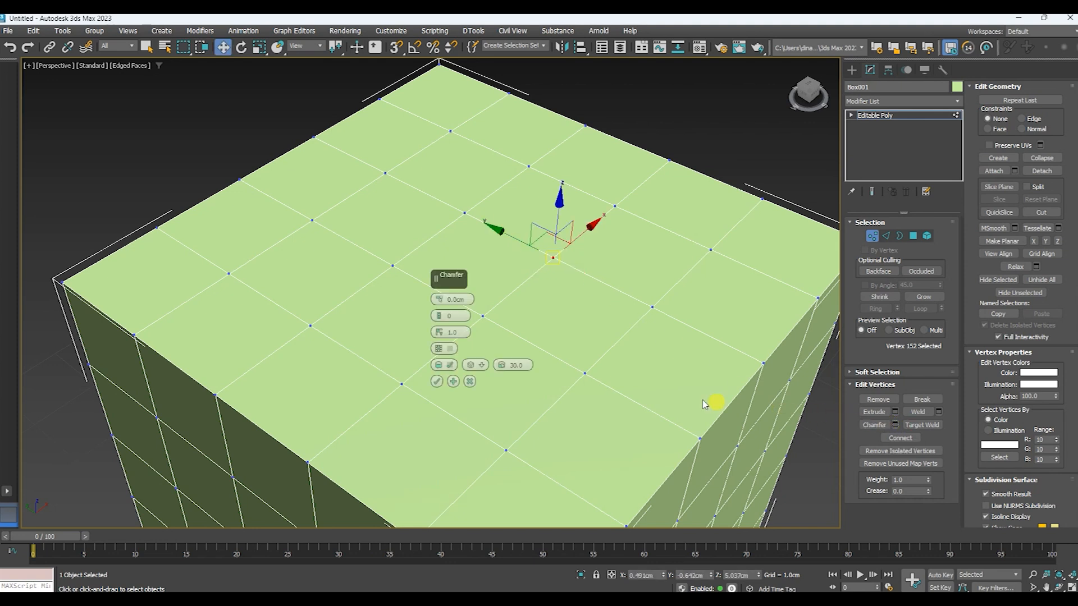
left_click(440, 316)
left_click_drag(439, 299, 440, 268)
left_click_drag(439, 316, 439, 323)
left_click(470, 381)
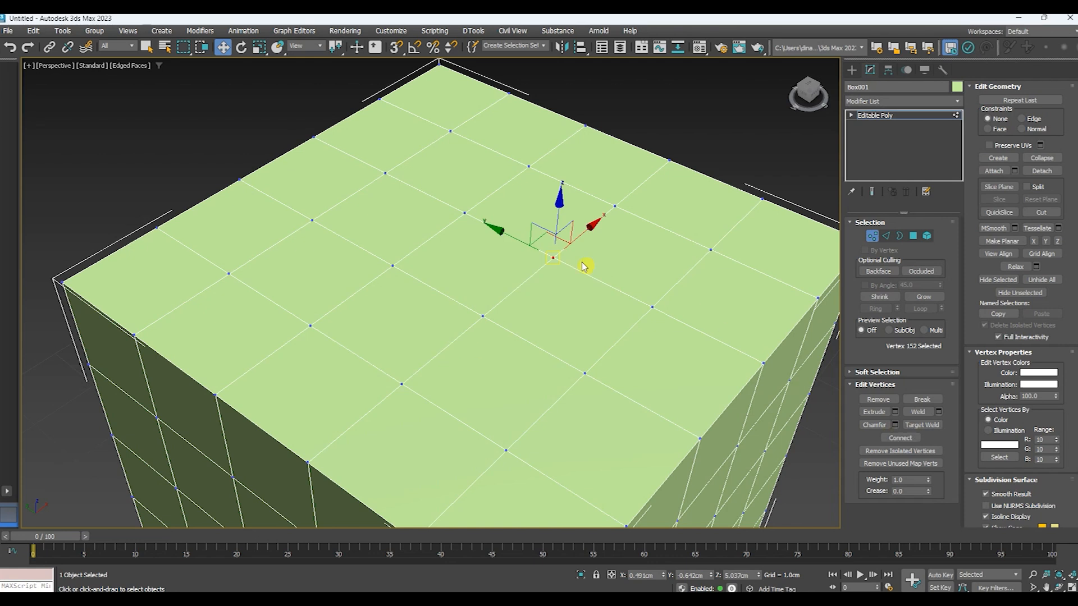
Connect two pairs of diagonally opposite vertices across two adjacent top-face polygons with new edges
left_click(528, 166)
left_click(553, 257, "ctrl")
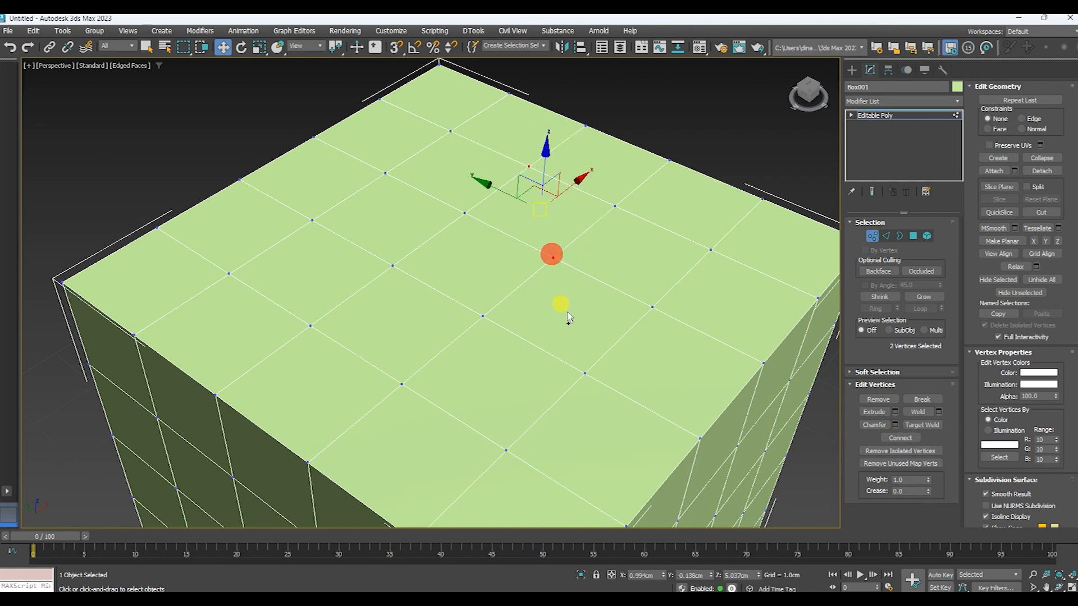
left_click(892, 437)
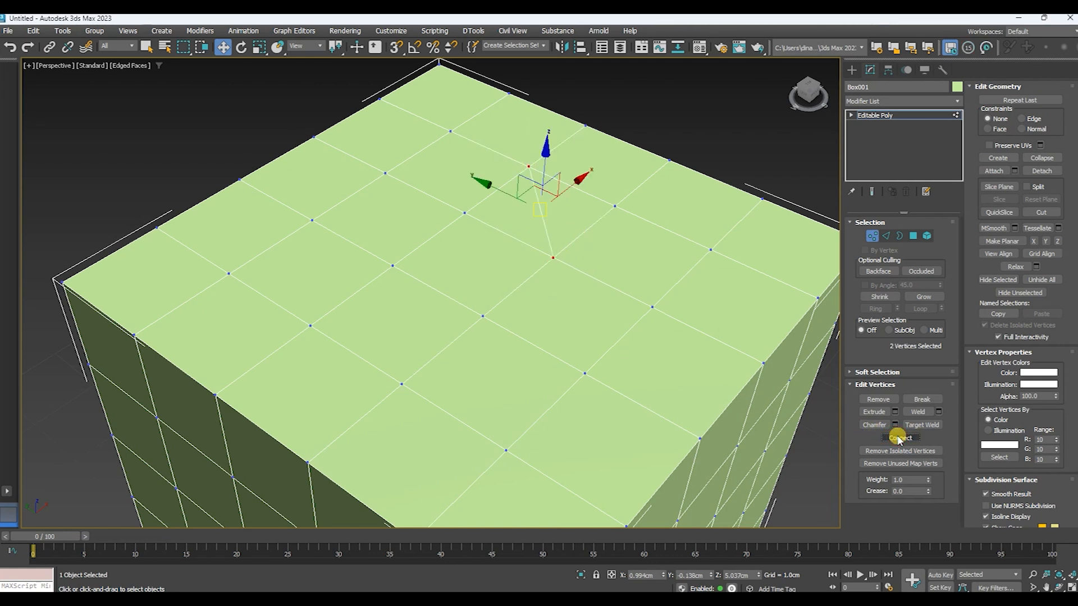
left_click(483, 316)
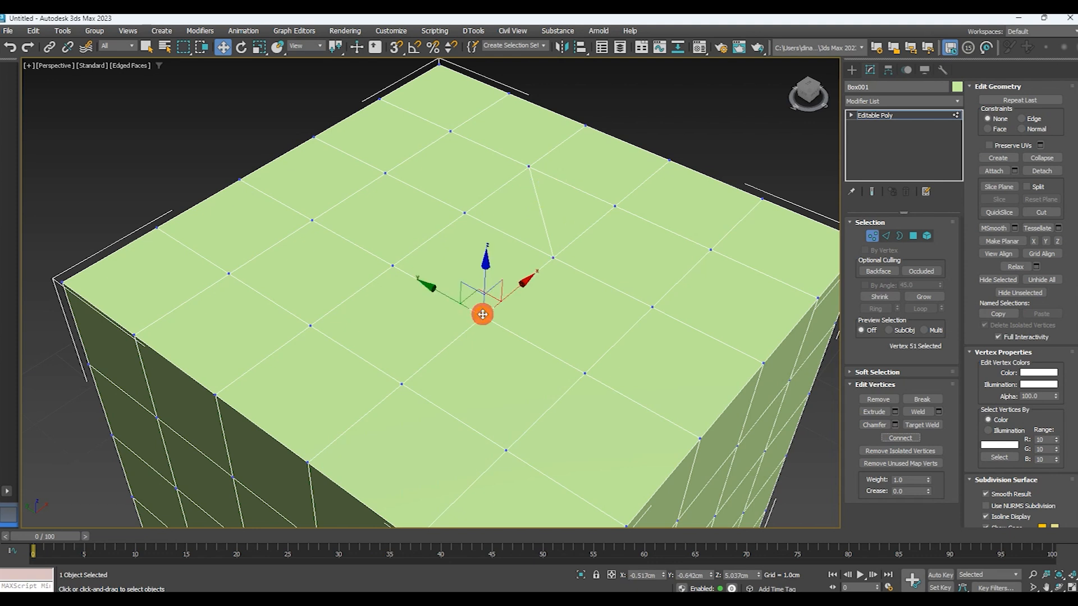
left_click(654, 306, "ctrl")
left_click(901, 438)
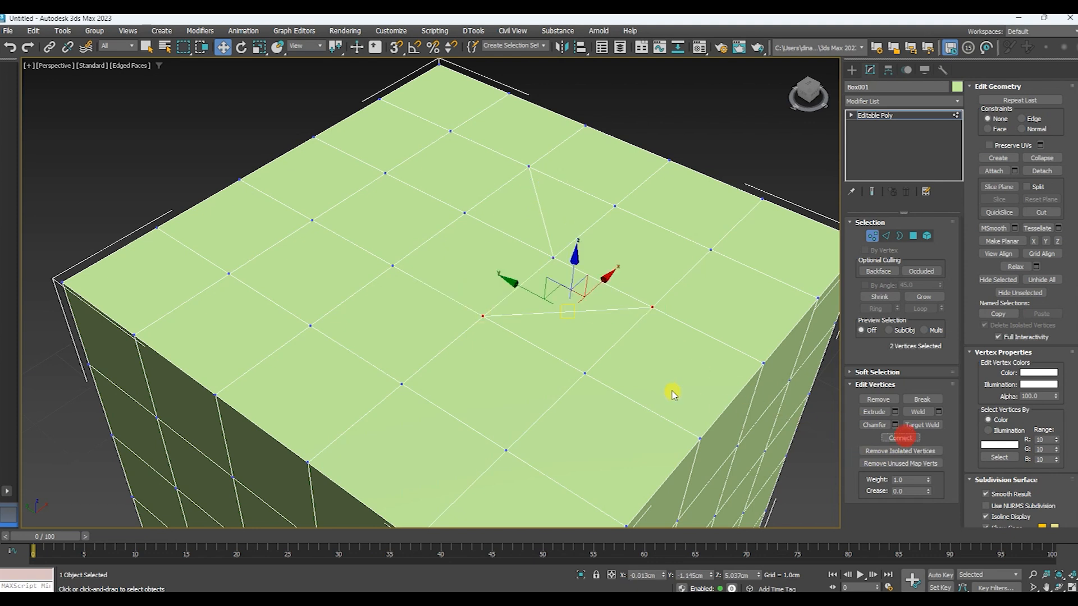
Try connecting two top-face vertices that do not share a polygon
left_click(652, 305)
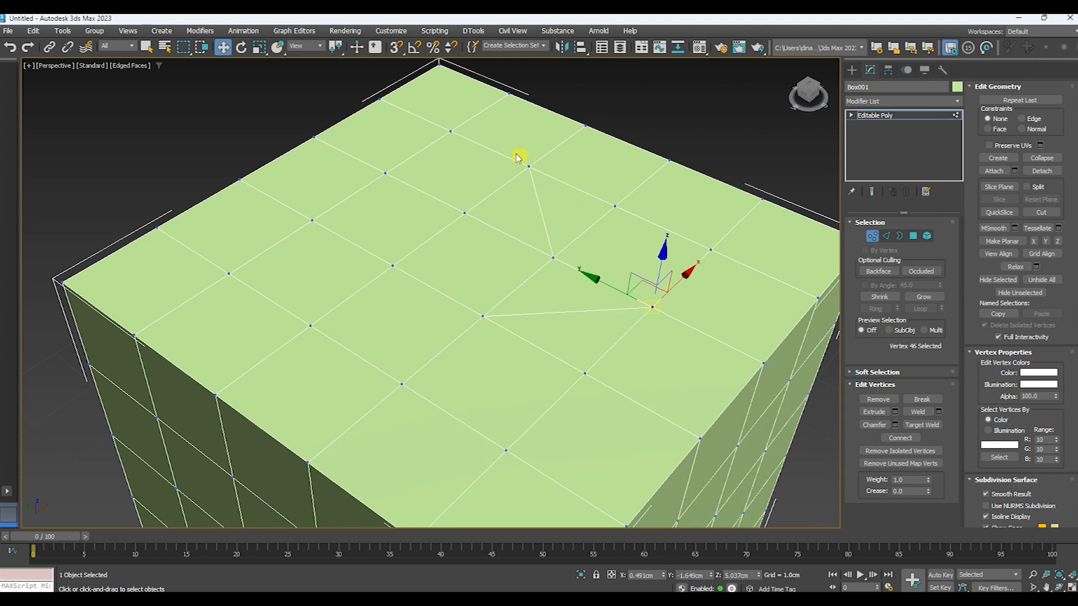
left_click(533, 165, "ctrl")
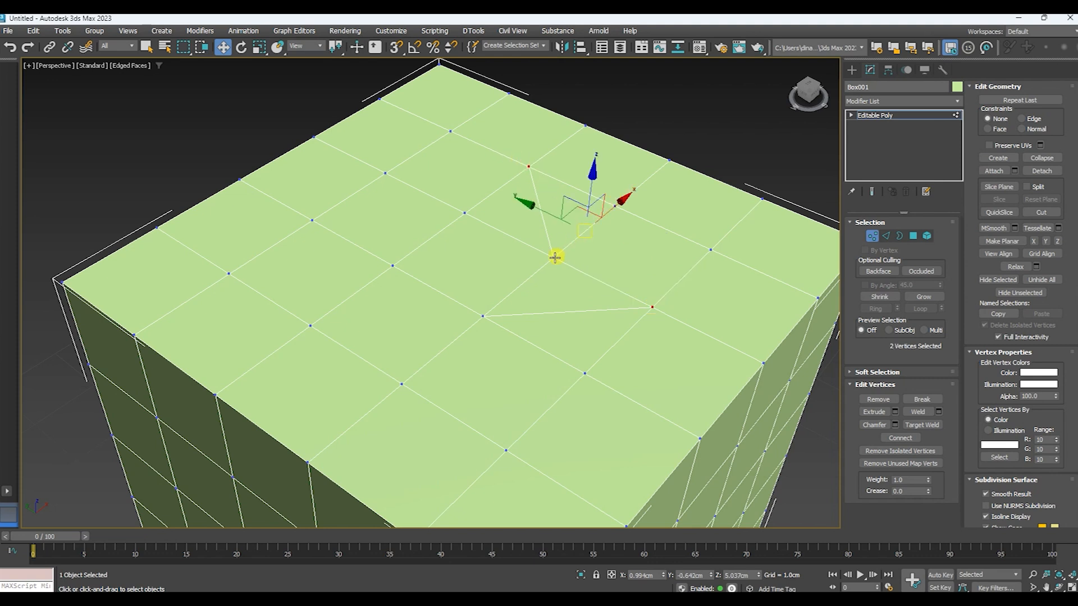
left_click(900, 438)
left_click(903, 440)
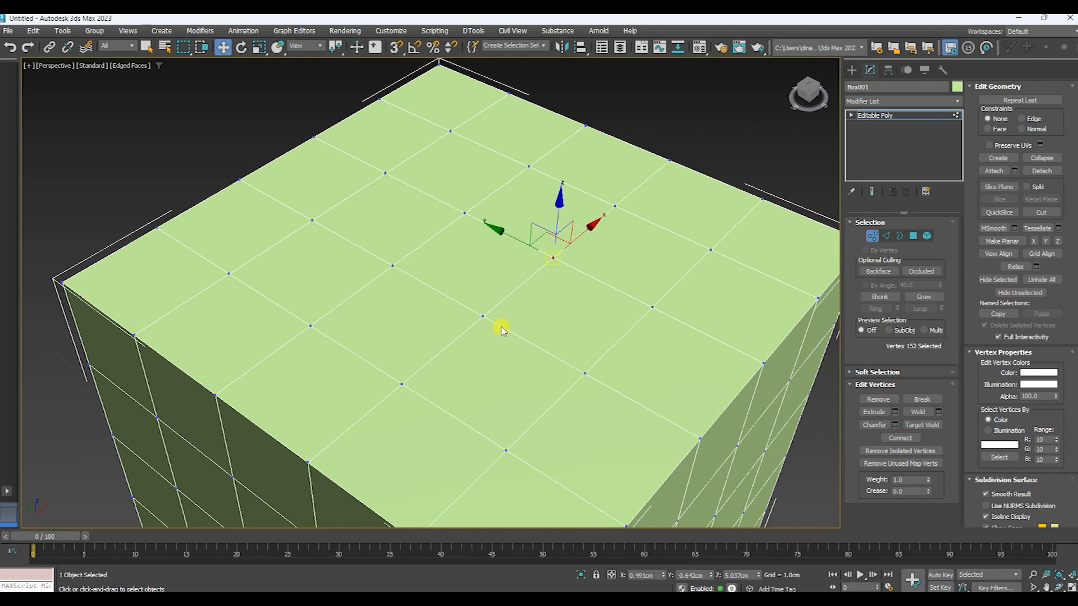
Hide the selected inner vertex, and hide every vertex except another inner one nearer the cube's front corner
left_click(989, 281)
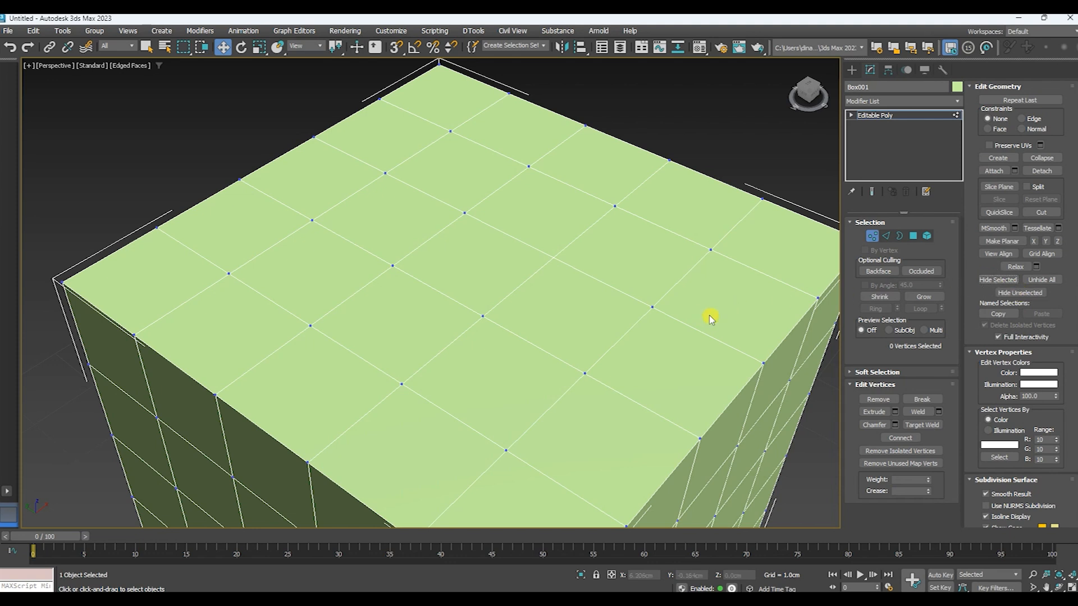
left_click(586, 372)
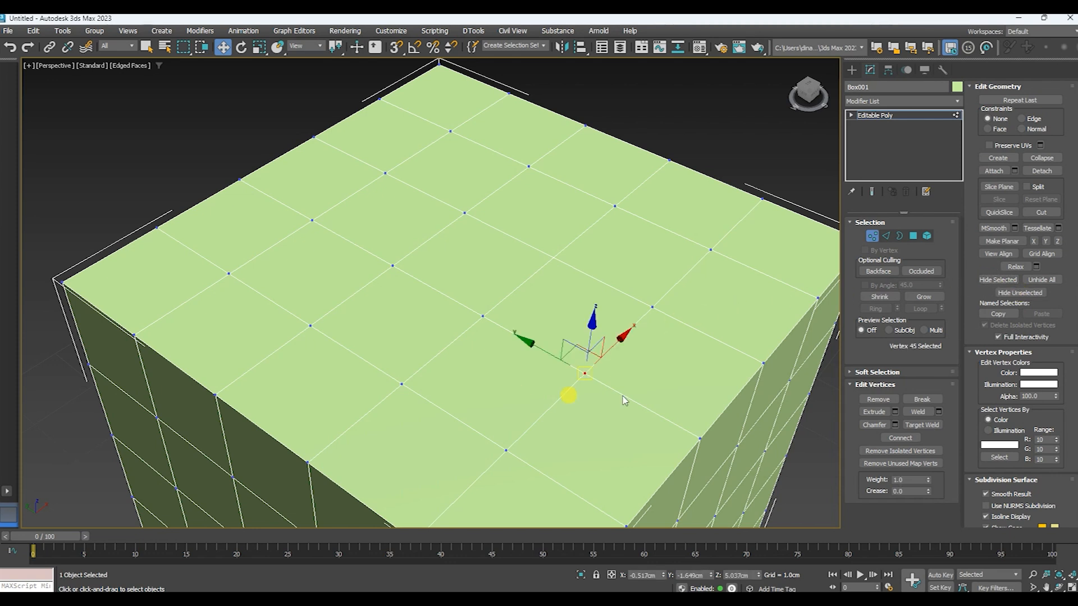
left_click(1022, 290)
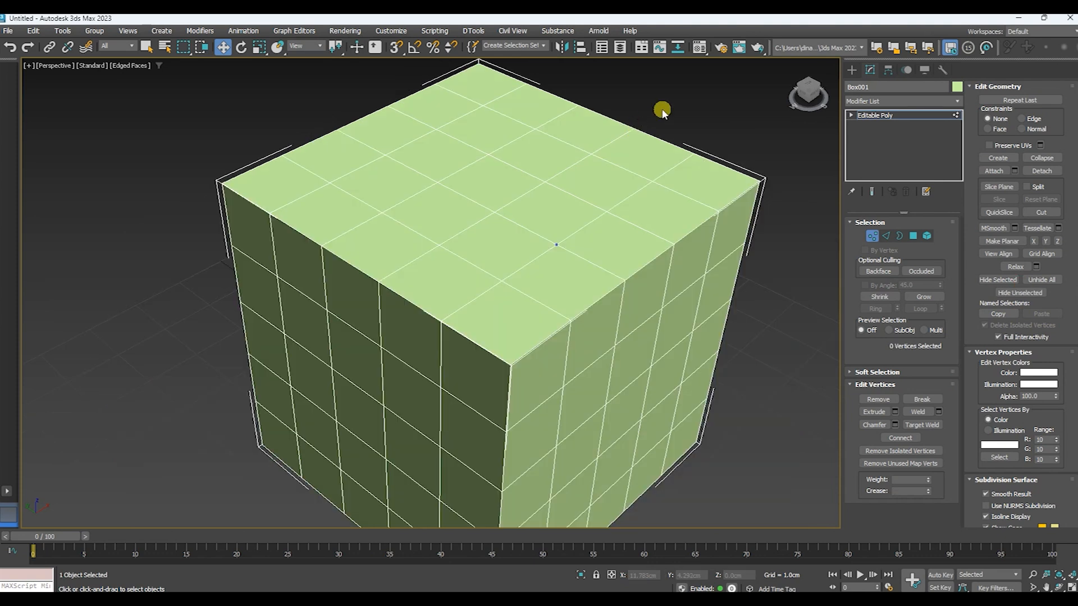
Test region selections over the cube with its vertices hidden and unhide all vertices
left_click_drag(662, 109, 782, 155)
left_click_drag(658, 306, 379, 400)
left_click(1059, 280)
Switch to the Edge sub-object level and select a single inner edge on the top face
left_click(890, 239)
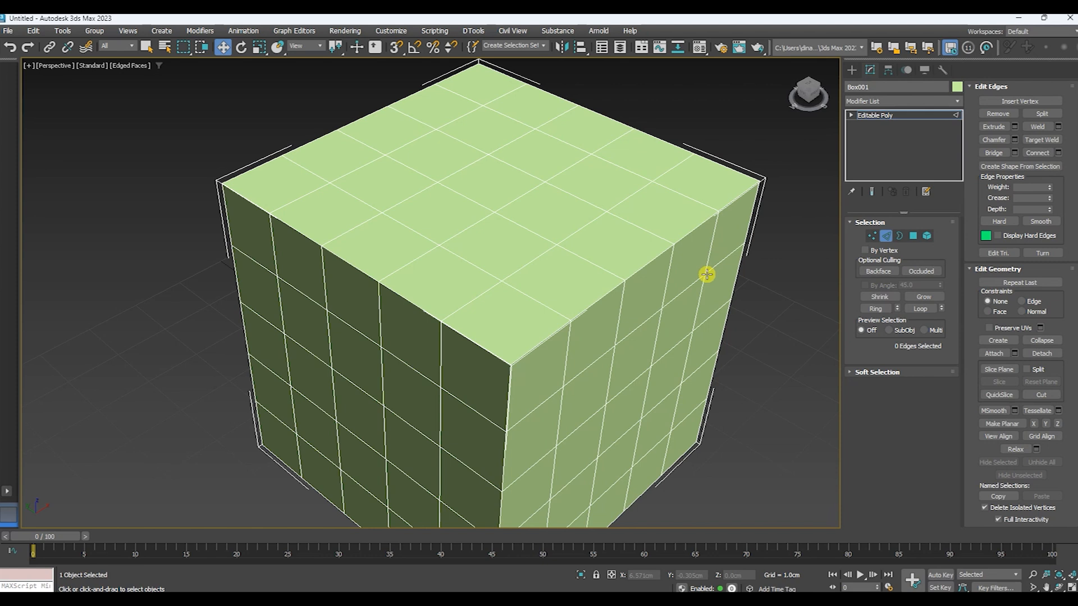
left_click(587, 226)
left_click(642, 185)
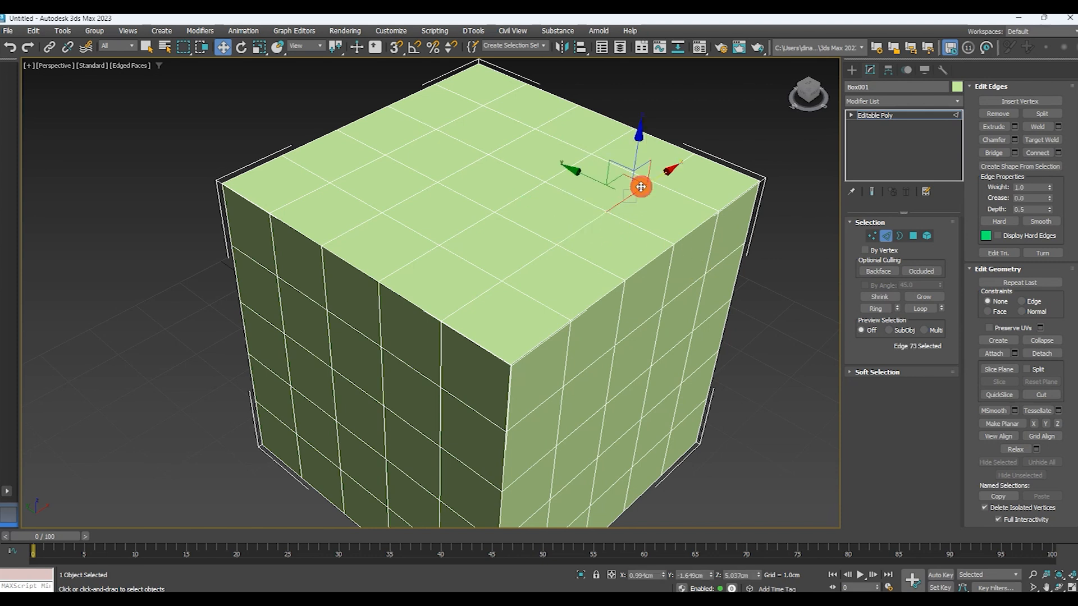
Enable By Vertex selection and pick inner top-face vertices to select all the edges that meet at them
left_click(523, 192)
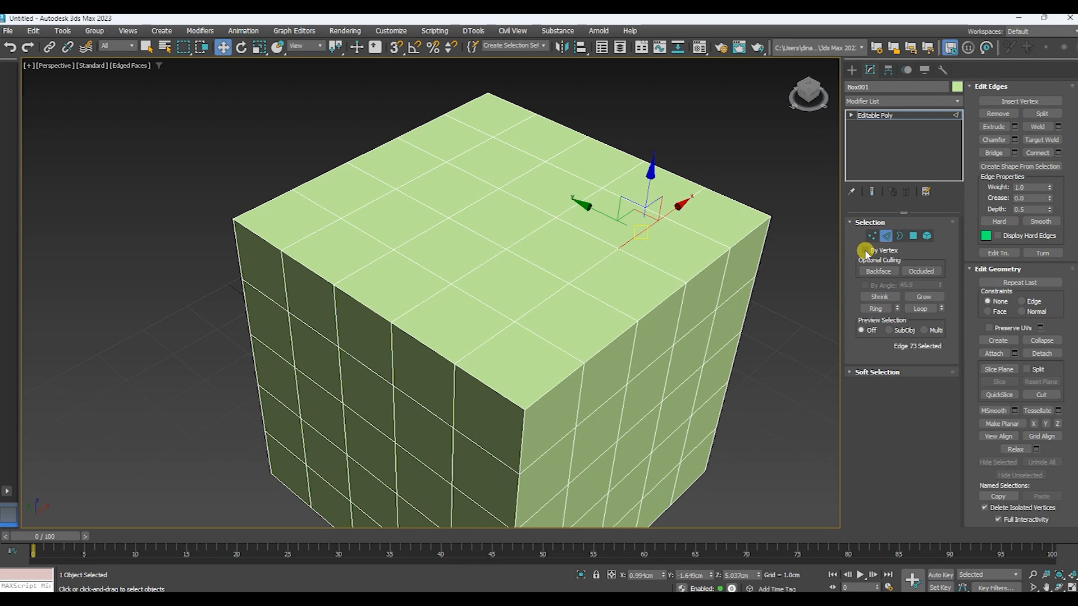
left_click(865, 250)
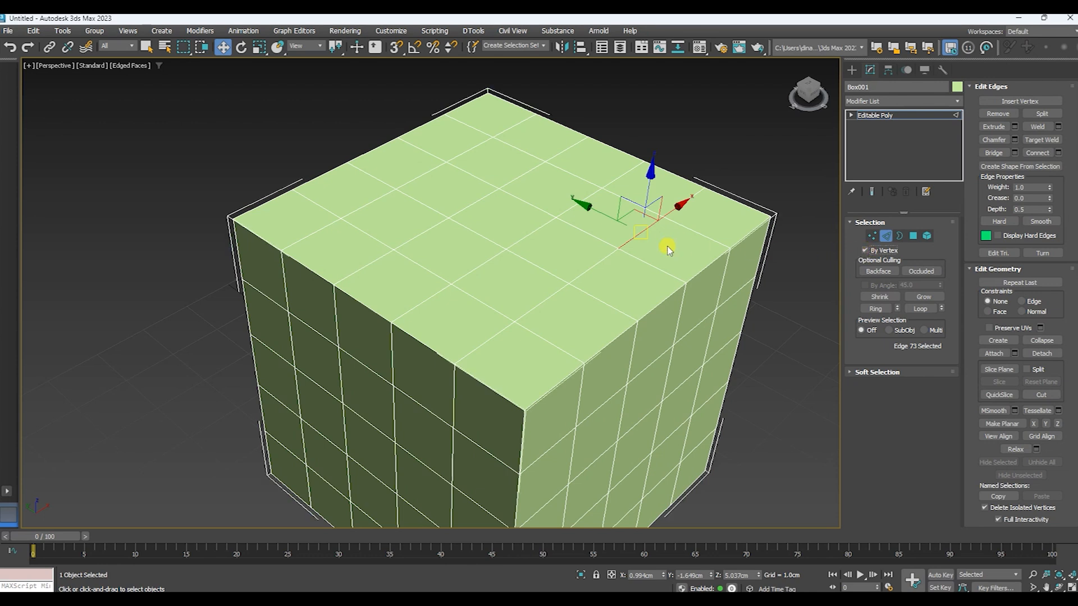
left_click(555, 215)
left_click_drag(554, 215, 618, 248)
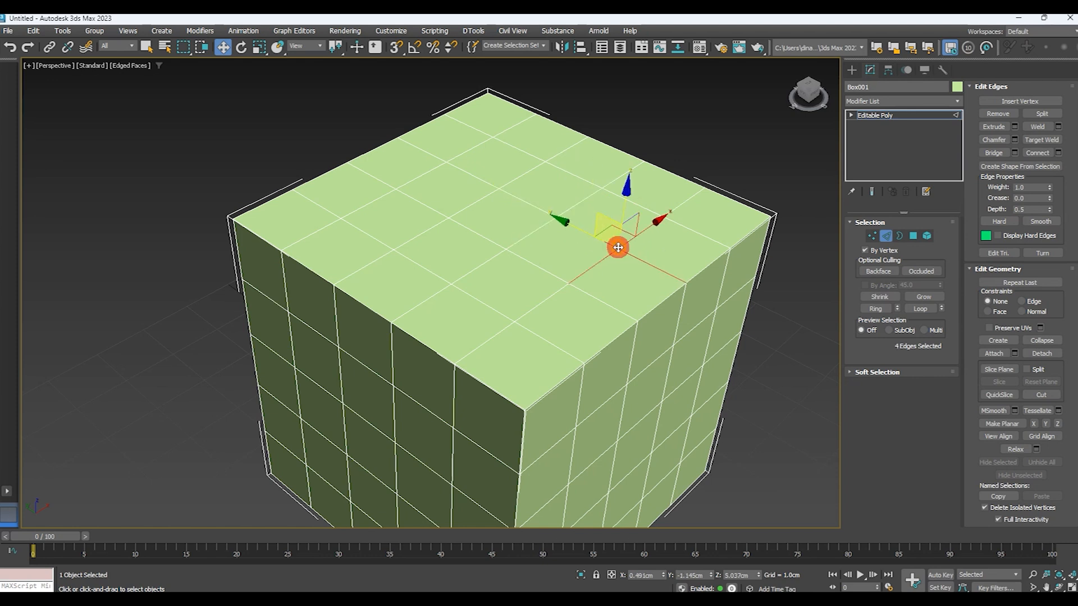
left_click_drag(568, 284, 539, 351)
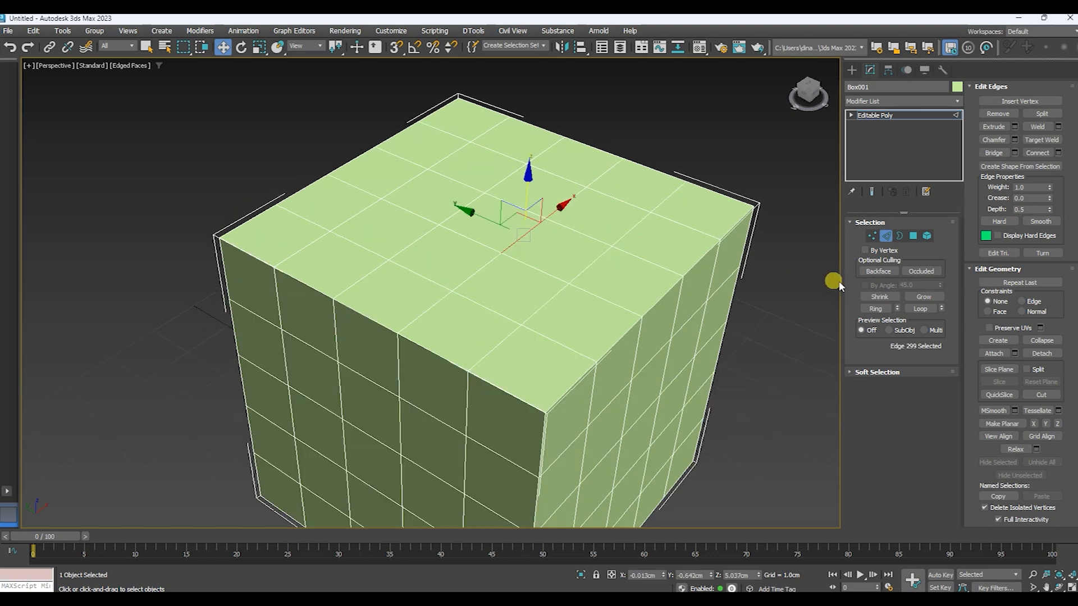
Grow the selection outward from the single top-face edge several times, and shrink it back to that edge
left_click(922, 297)
left_click(922, 297)
left_click(922, 297)
left_click(921, 297)
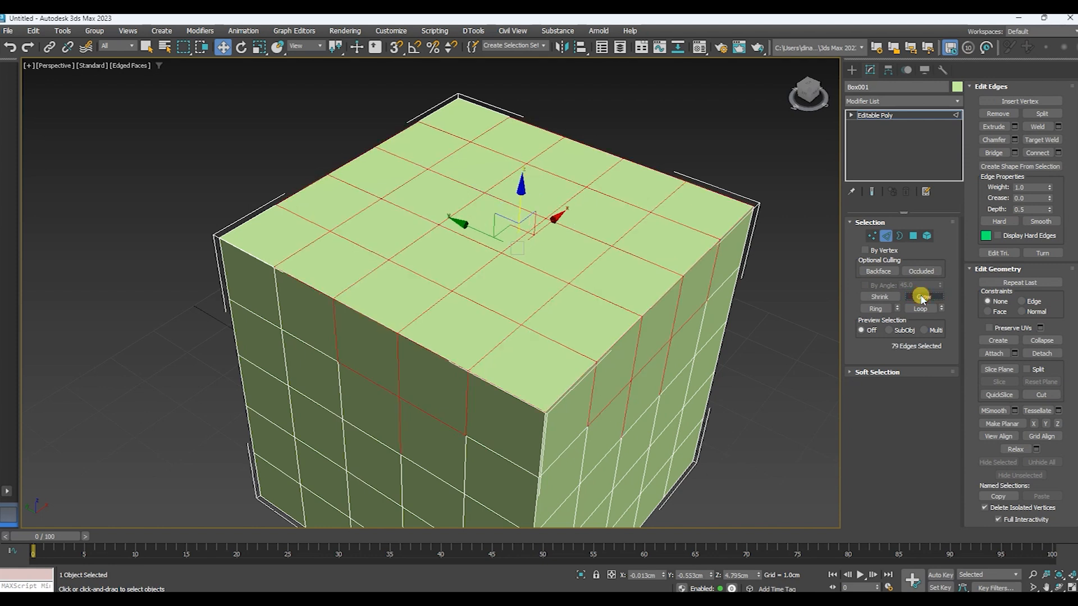
left_click(884, 298)
left_click(886, 298)
left_click(887, 297)
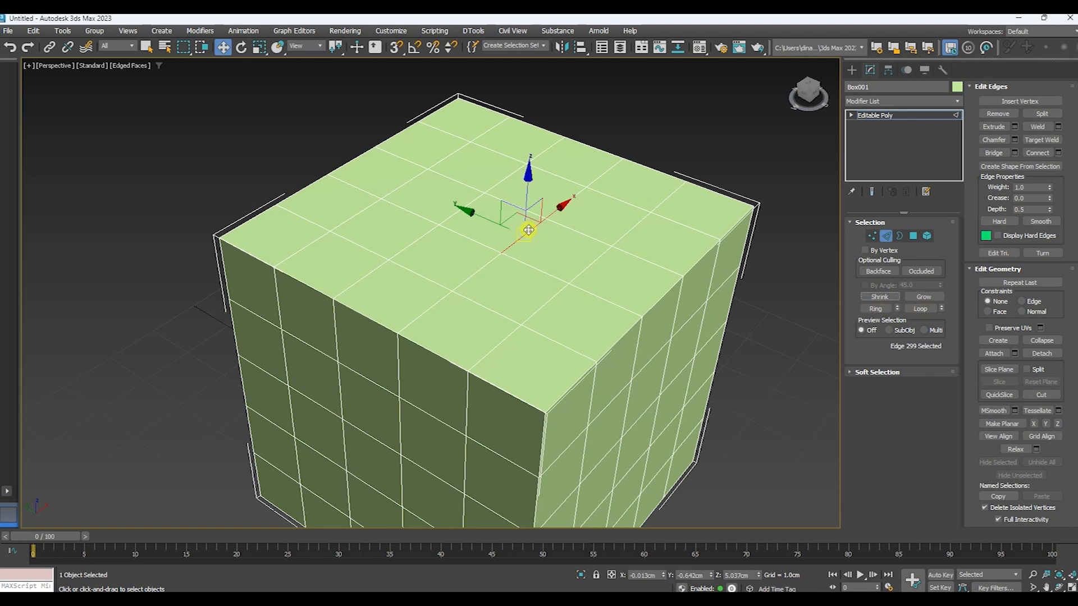
Extend the selected top-face edge to its full edge ring around the cube and inspect it in wireframe and shaded display
left_click(872, 309)
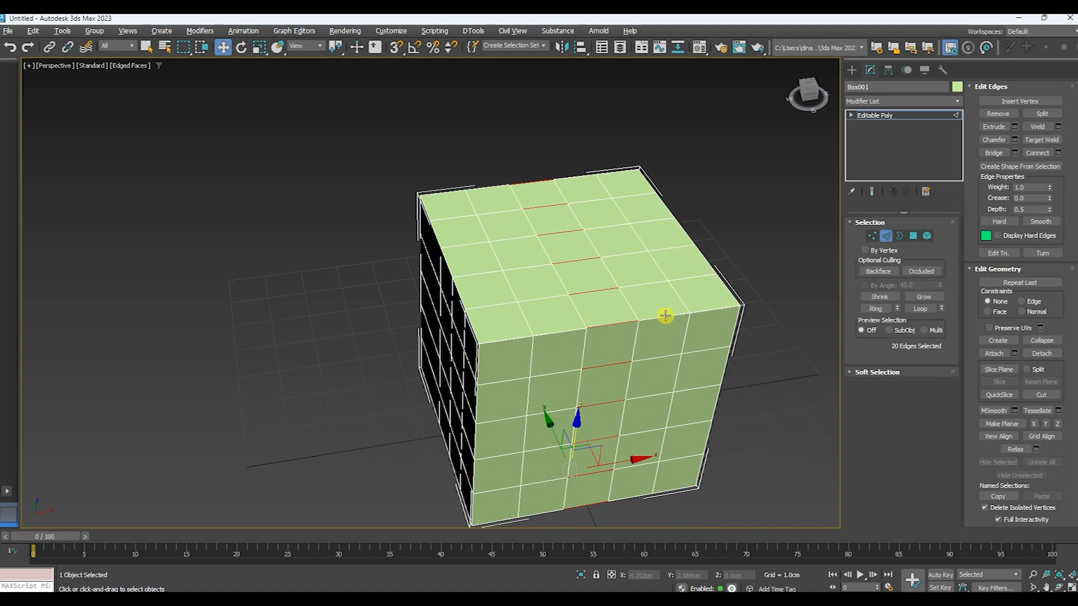
middle_click_drag(665, 316, 664, 211, "alt")
key("F3")
key("F3")
left_click(664, 211)
Select an inner top-face edge, extend it to its full loop around the cube, and scale the loop uniformly
left_click(585, 241)
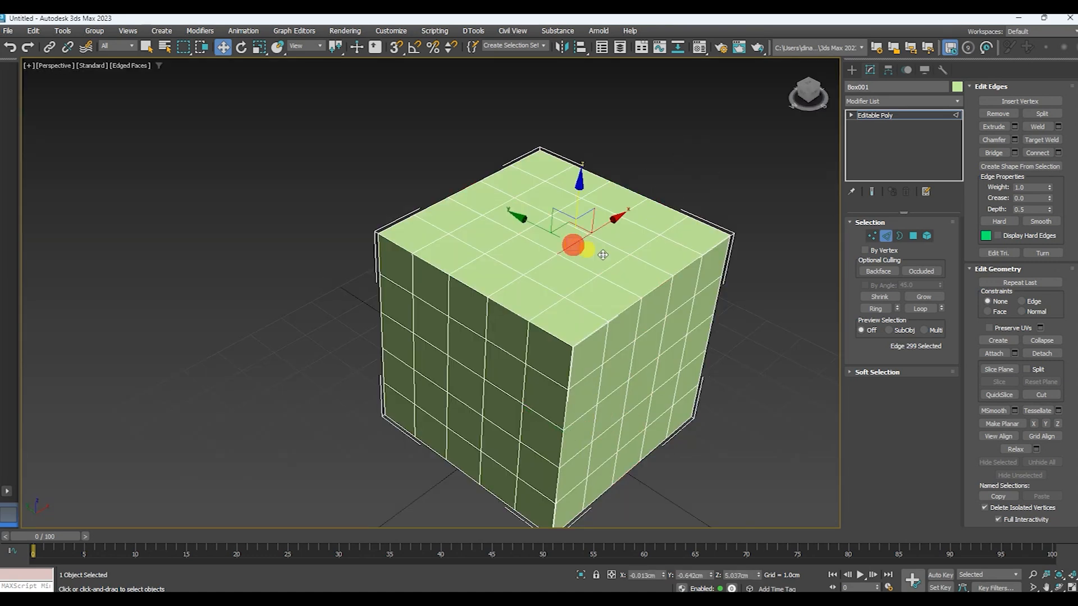
left_click(920, 309)
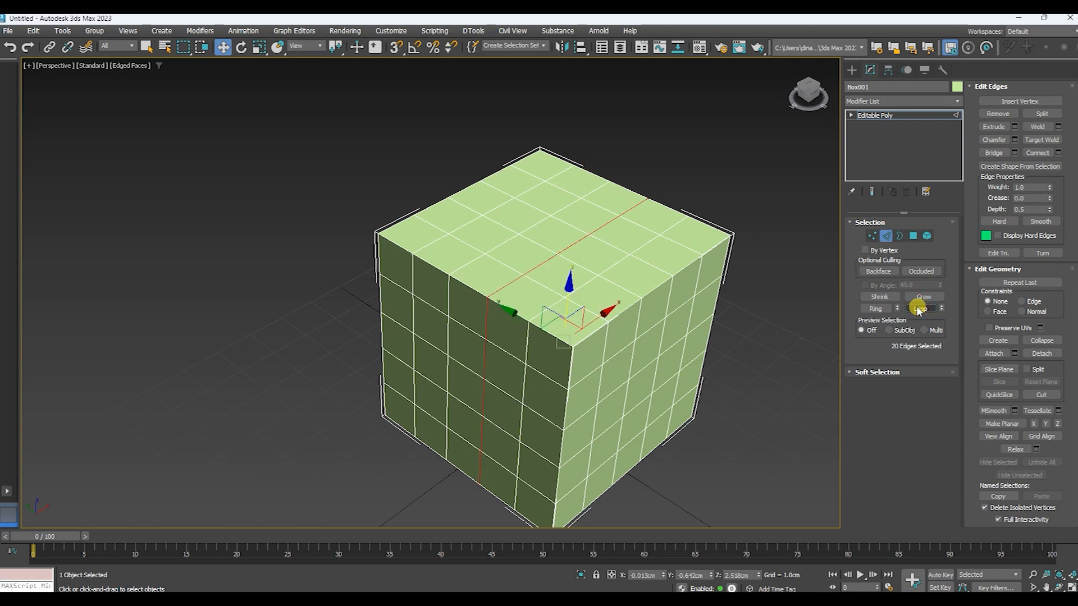
middle_click_drag(517, 344, 620, 345, "alt")
key("r")
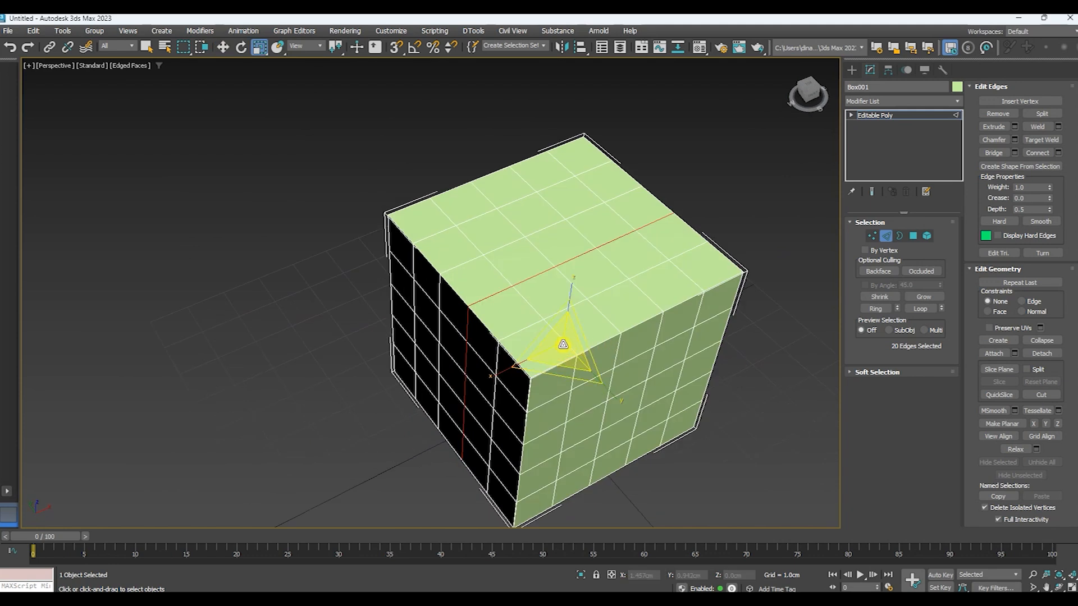
left_click_drag(564, 344, 540, 368)
middle_click_drag(540, 368, 538, 390, "alt")
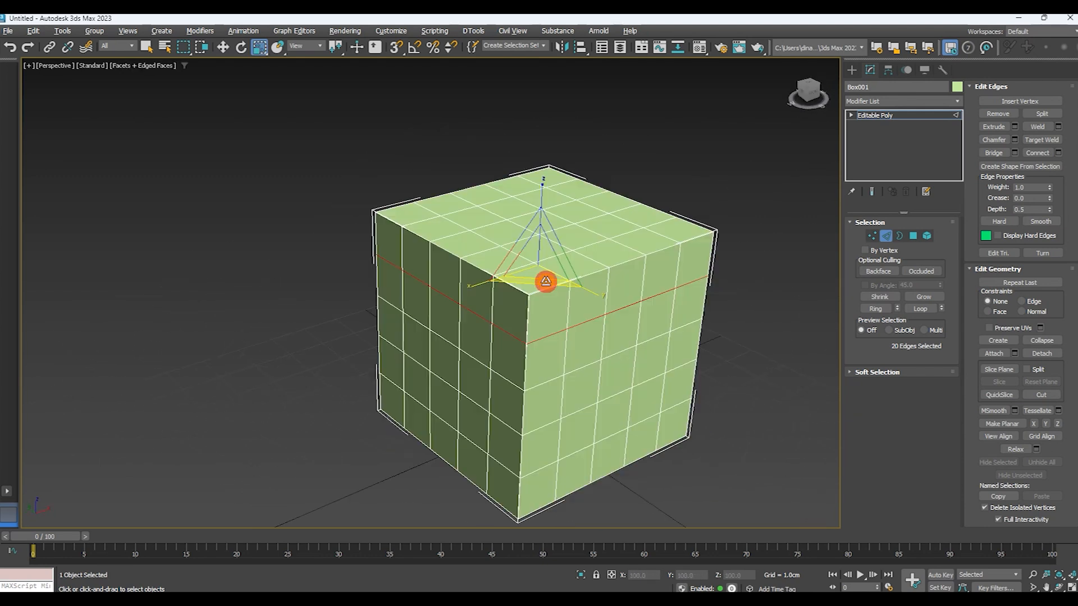
Scale the horizontal edge loop just below the cube's top outward into a roof-like overhang and move it along Z
left_click_drag(546, 282, 551, 293)
key("w")
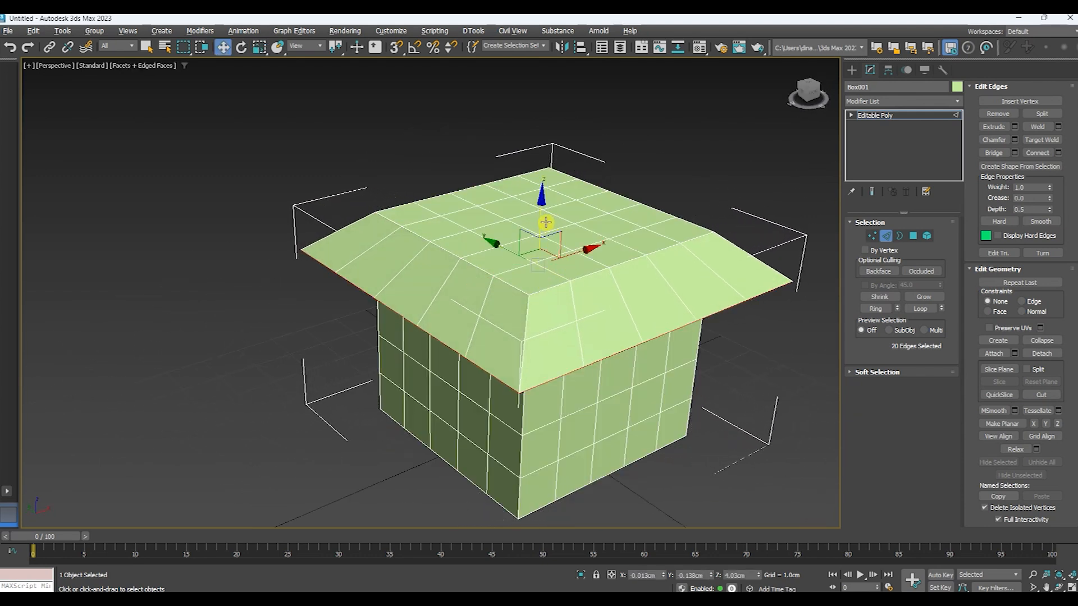
left_click_drag(541, 200, 665, 372)
mouse_move(664, 373)
middle_mouse_down("alt")
mouse_move(650, 329)
mouse_move(551, 339)
mouse_move(676, 354)
mouse_move(659, 365)
middle_mouse_up("alt")
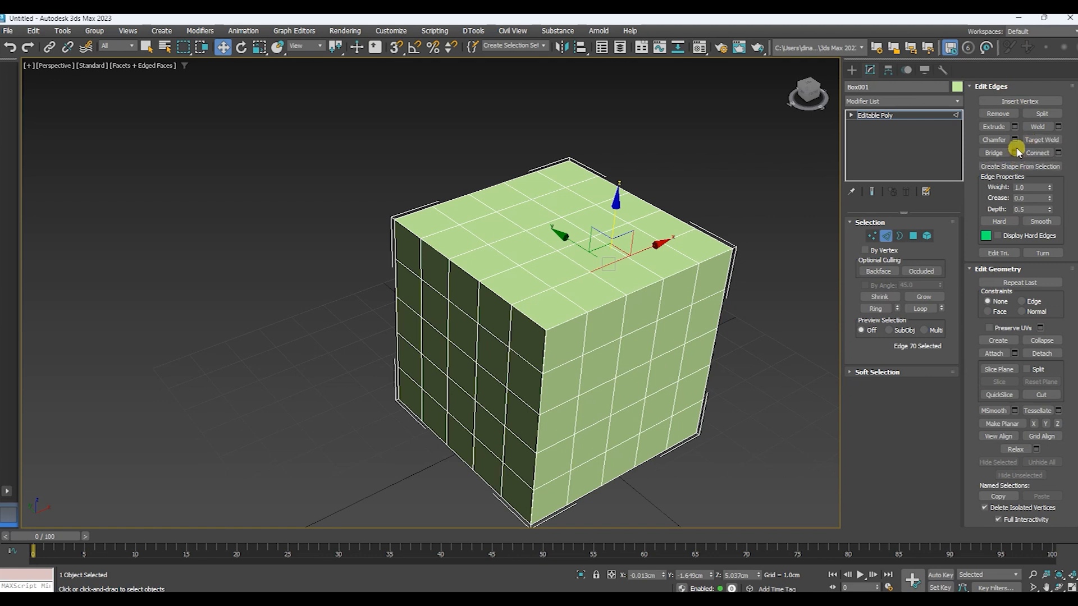
Try Remove and Split on the selected inner top-face edge, move it vertically, and undo the changes
left_click(1008, 113)
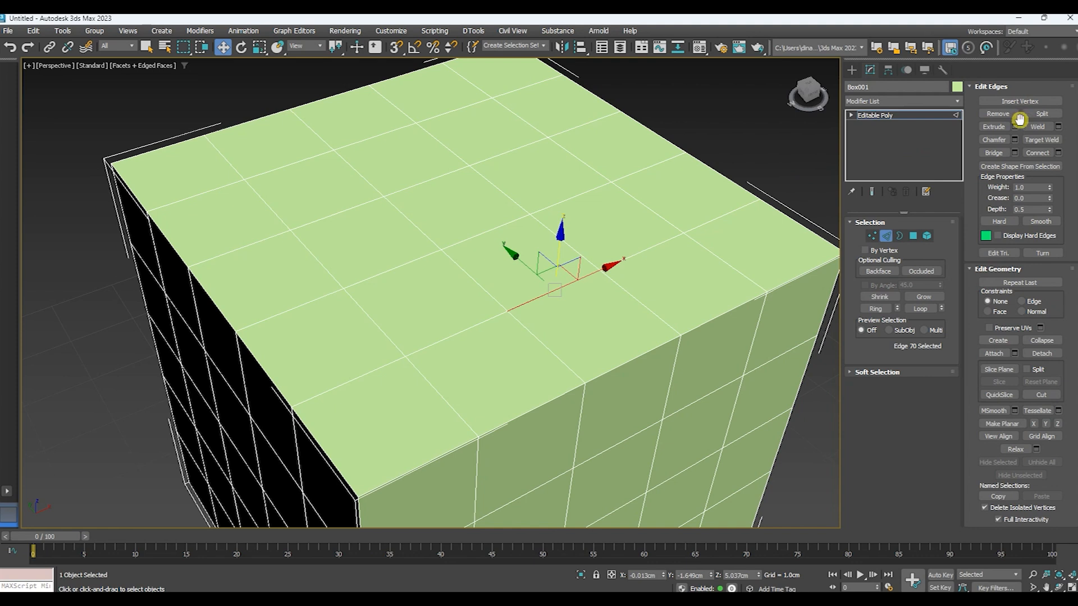
left_click(1037, 116)
left_click(1042, 114)
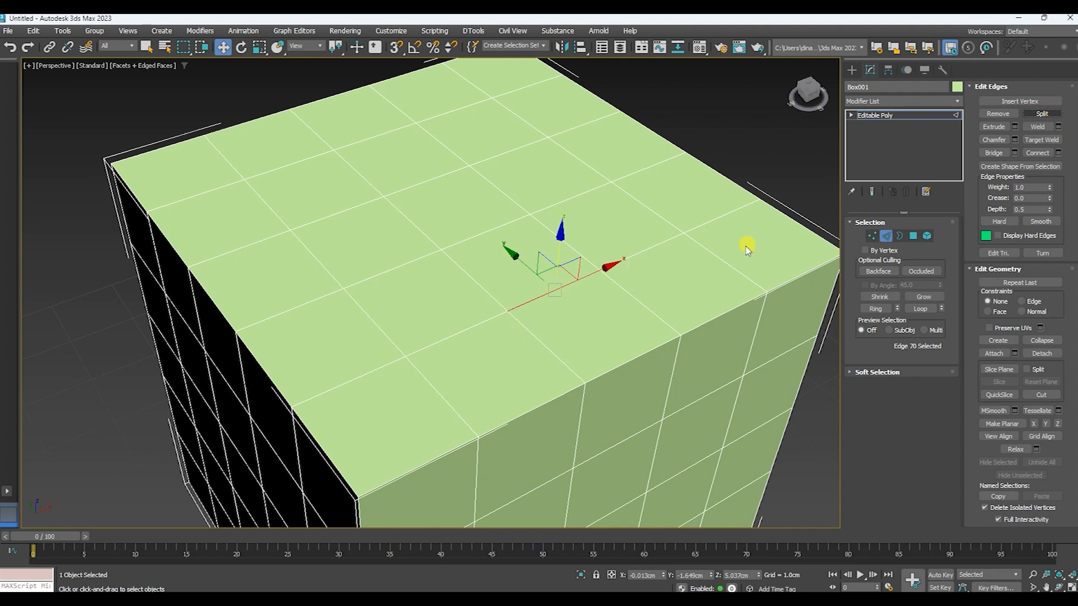
left_click_drag(558, 232, 577, 247)
key("ctrl+z")
key("ctrl+z")
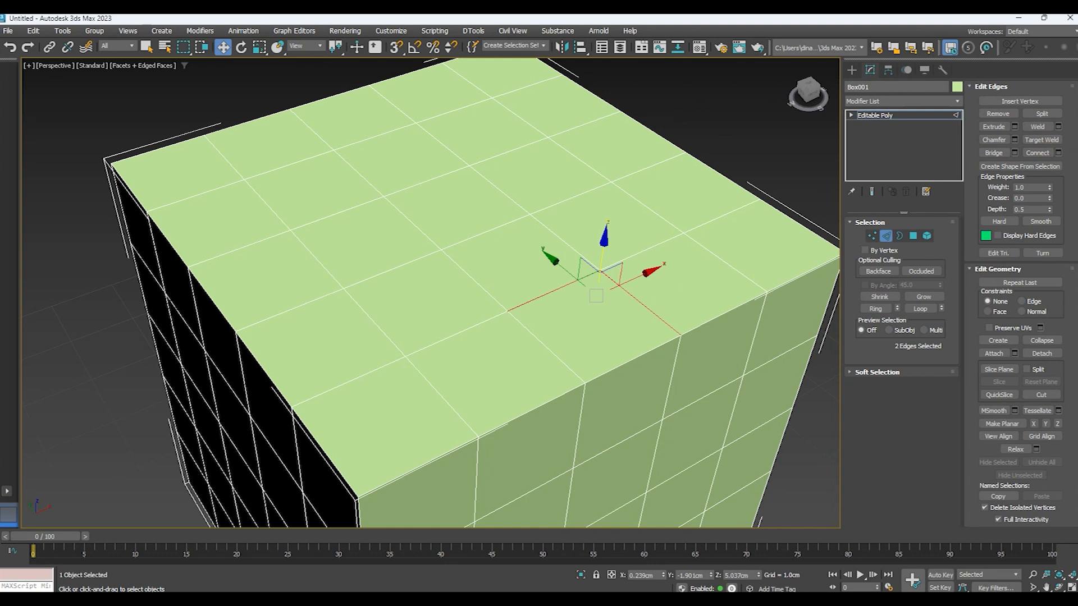
Split the two adjoining top-face edges and move them vertically to open the surface
left_click(1037, 114)
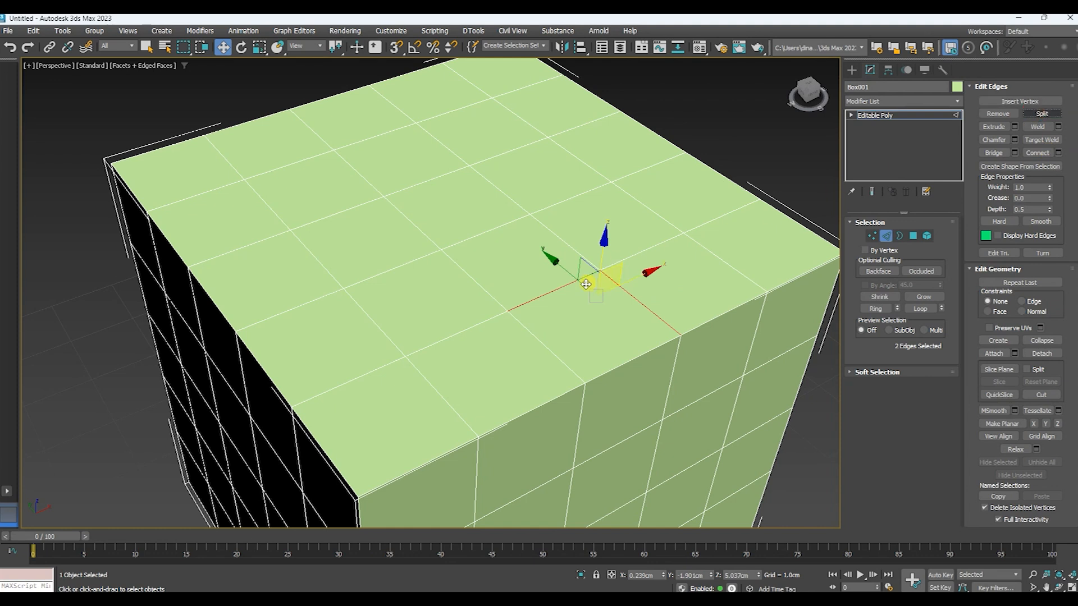
left_click_drag(603, 244, 602, 257)
left_click_drag(603, 304, 637, 189)
middle_click_drag(636, 189, 694, 238, "alt")
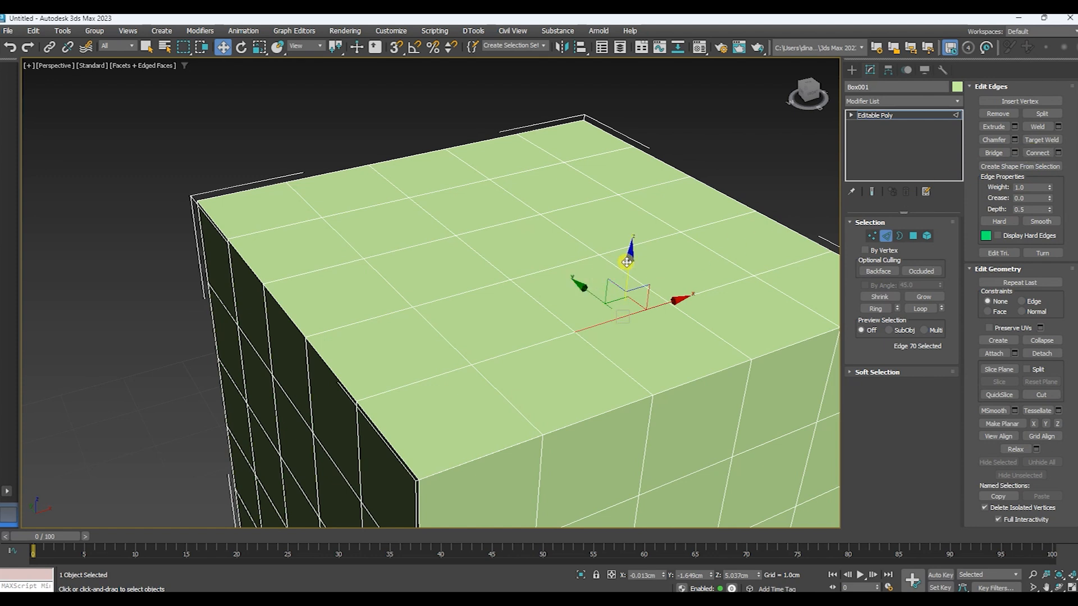
Add the parallel neighbouring edge to the selection, connect both edges with a new edge, and undo the connection
left_click(564, 262, "ctrl")
middle_click_drag(649, 238, 666, 244, "alt")
left_click(1038, 153)
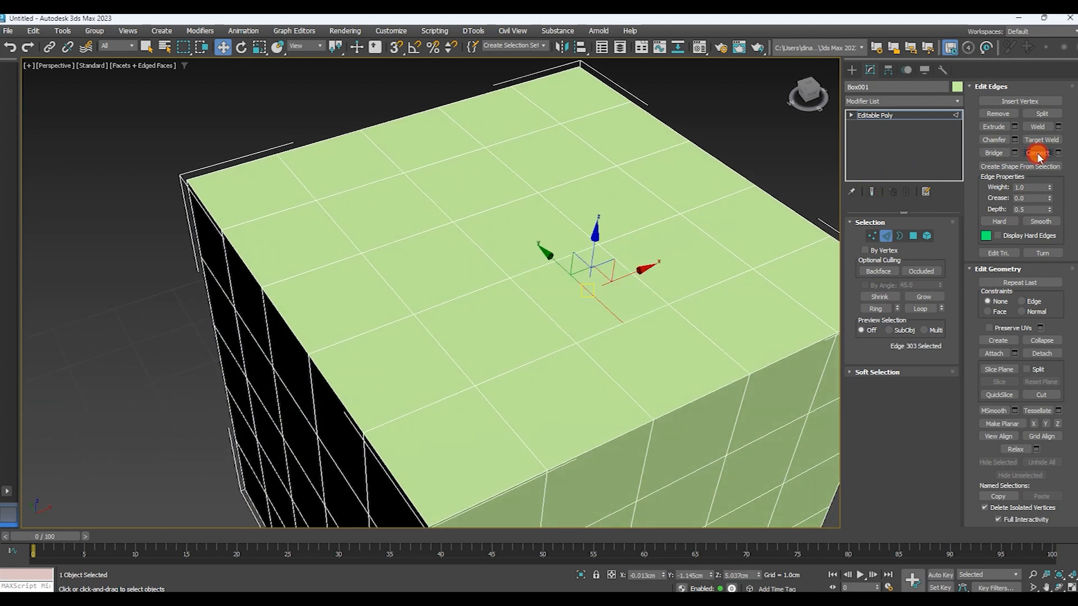
left_click(731, 253)
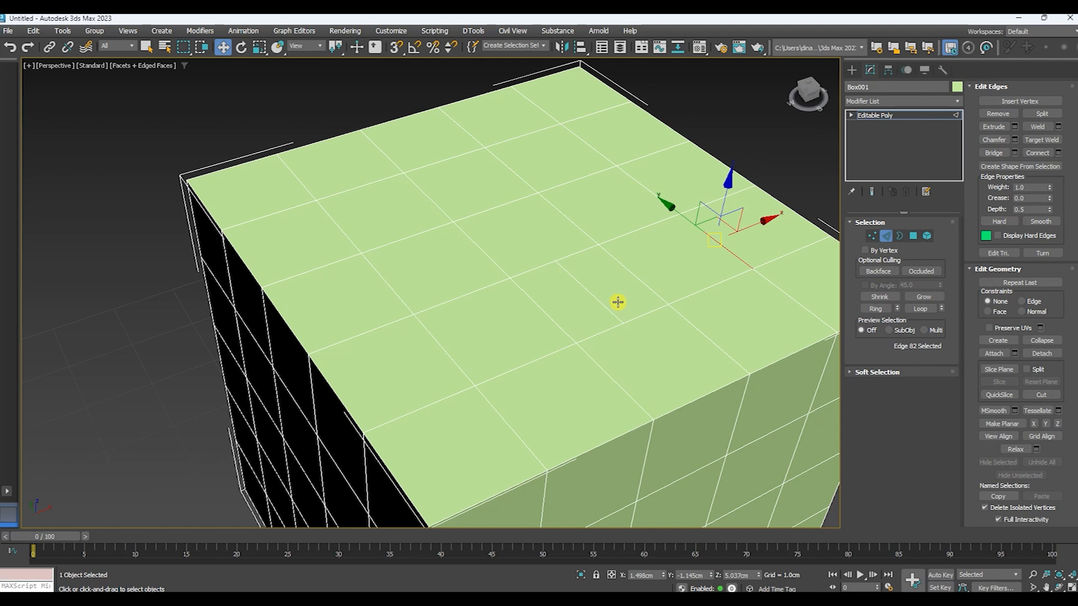
key("ctrl+z")
key("ctrl+z")
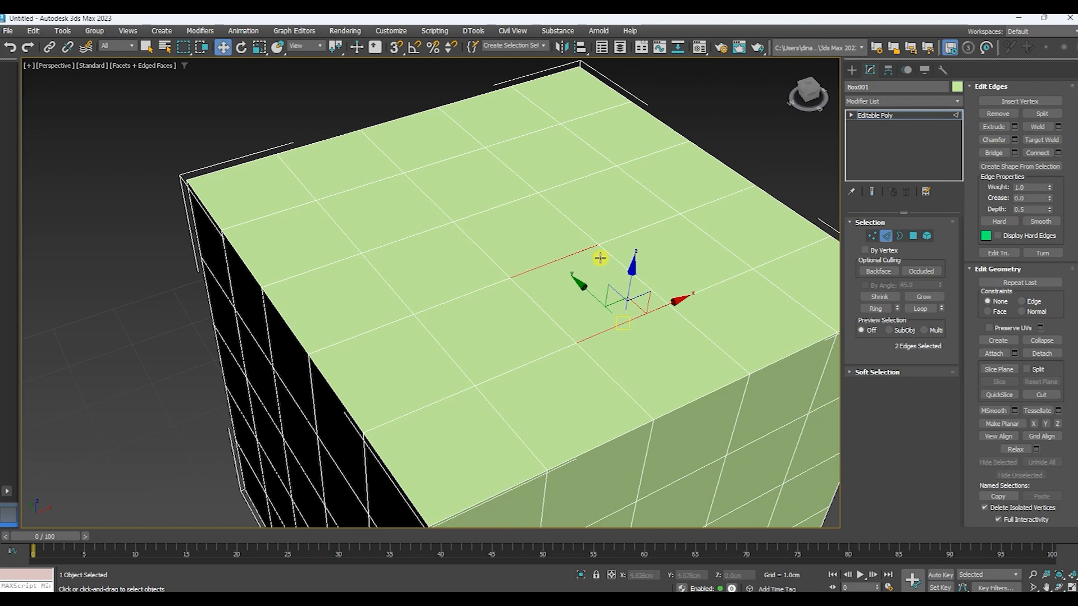
Try to bridge the two selected parallel edges on the closed top face
left_click(994, 139)
middle_click_drag(616, 286, 595, 317, "alt")
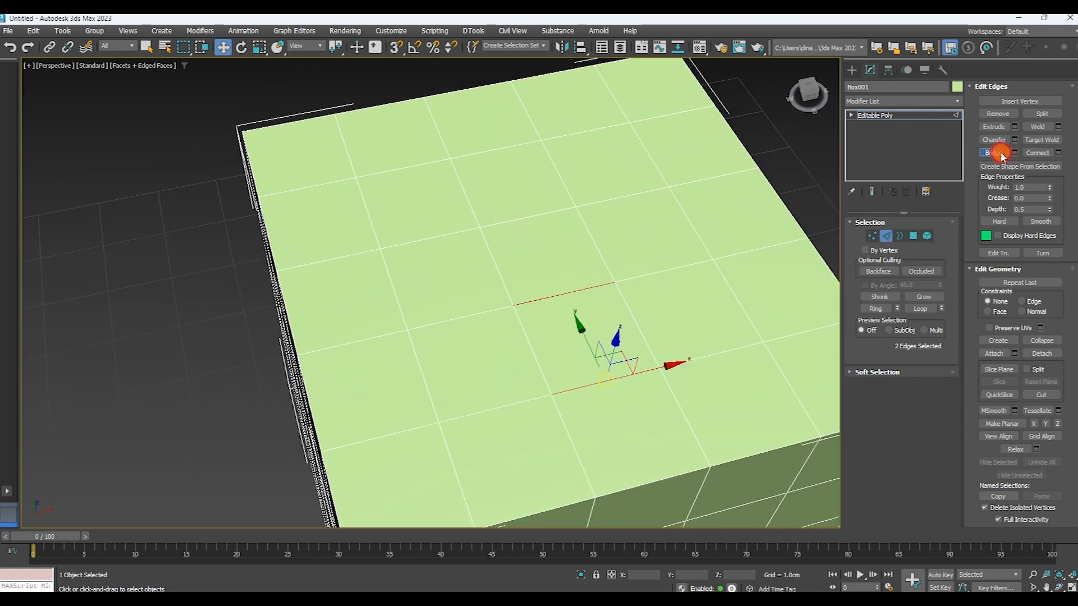
At Polygon level, delete two adjacent top-face polygons and one separate polygon to open two holes
left_click(915, 236)
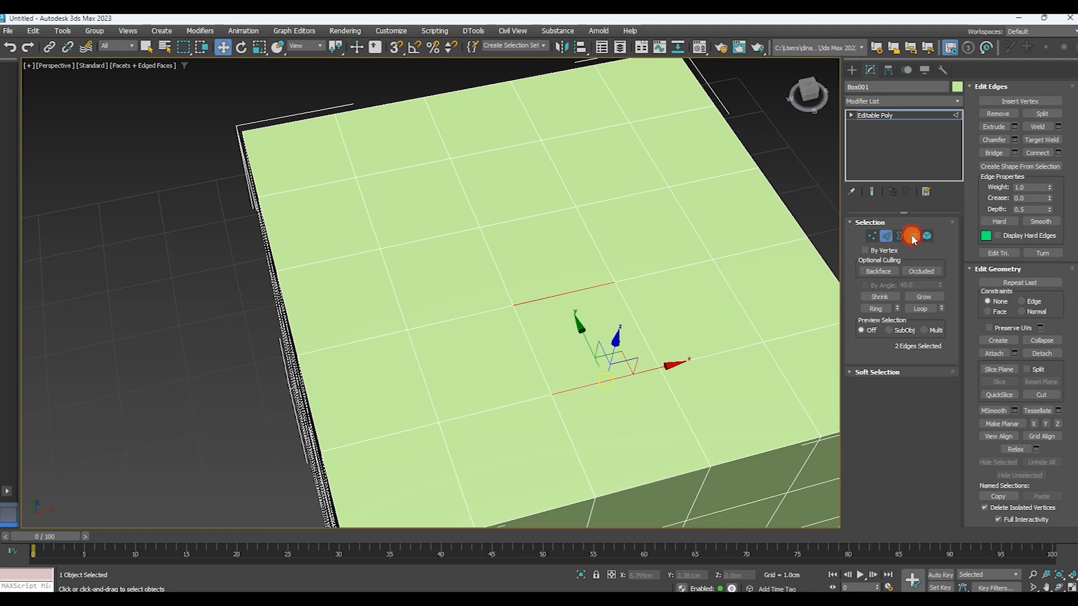
left_click(440, 208)
left_click(444, 251, "ctrl")
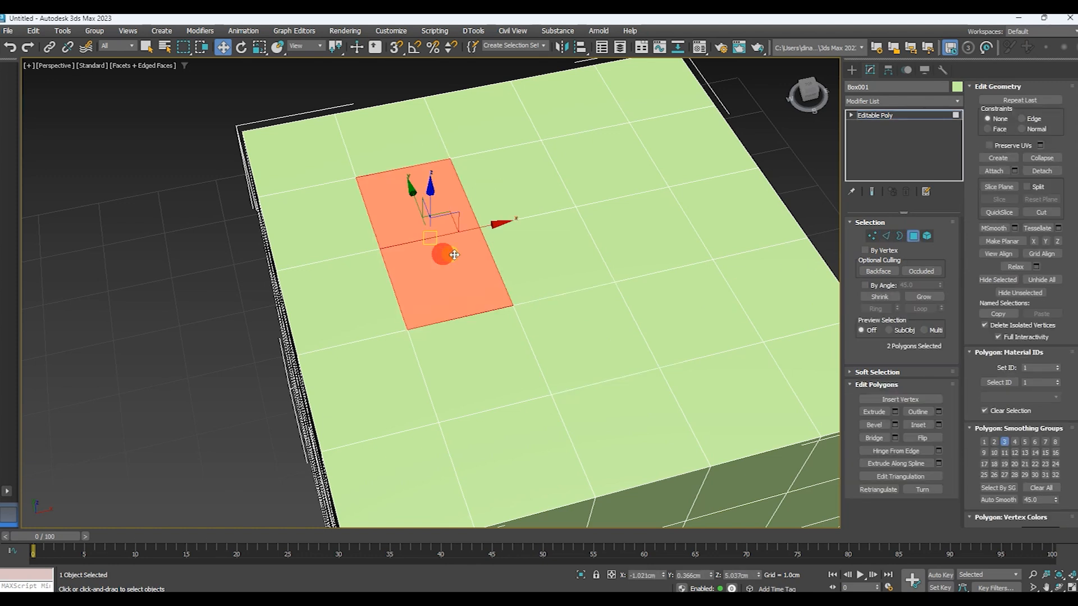
left_click(686, 315, "ctrl")
key("Delete")
Bridge two diagonally offset edges on the long sides of the two-polygon hole, and undo the twisted bridge
left_click(884, 236)
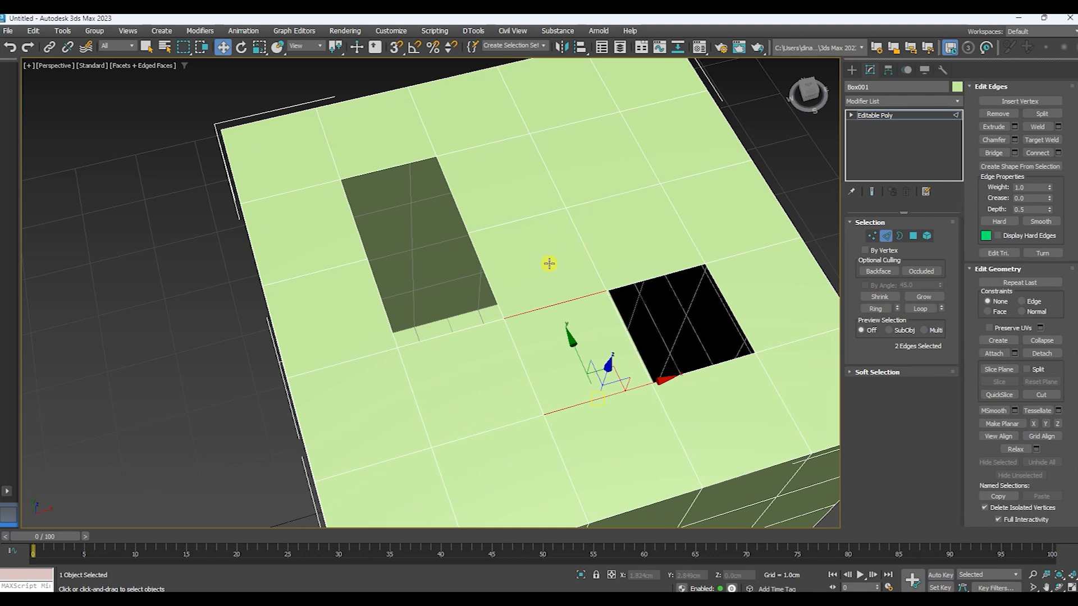
left_click(450, 189)
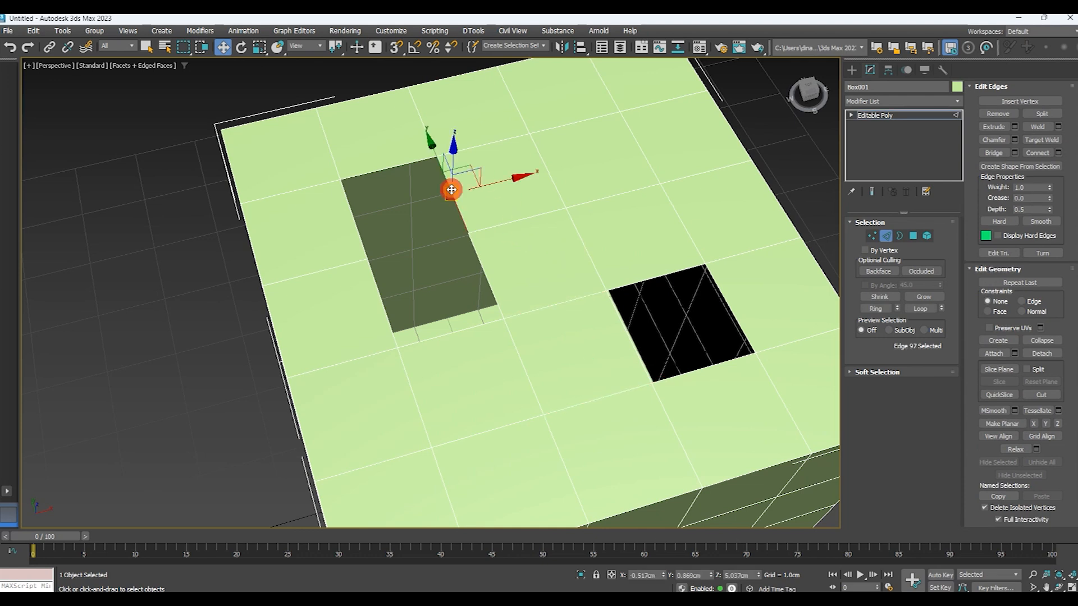
mouse_move(568, 272)
middle_mouse_down("alt")
mouse_move(571, 253)
mouse_move(581, 258)
mouse_move(566, 268)
middle_mouse_up("alt")
left_click(446, 308, "ctrl")
left_click(994, 152)
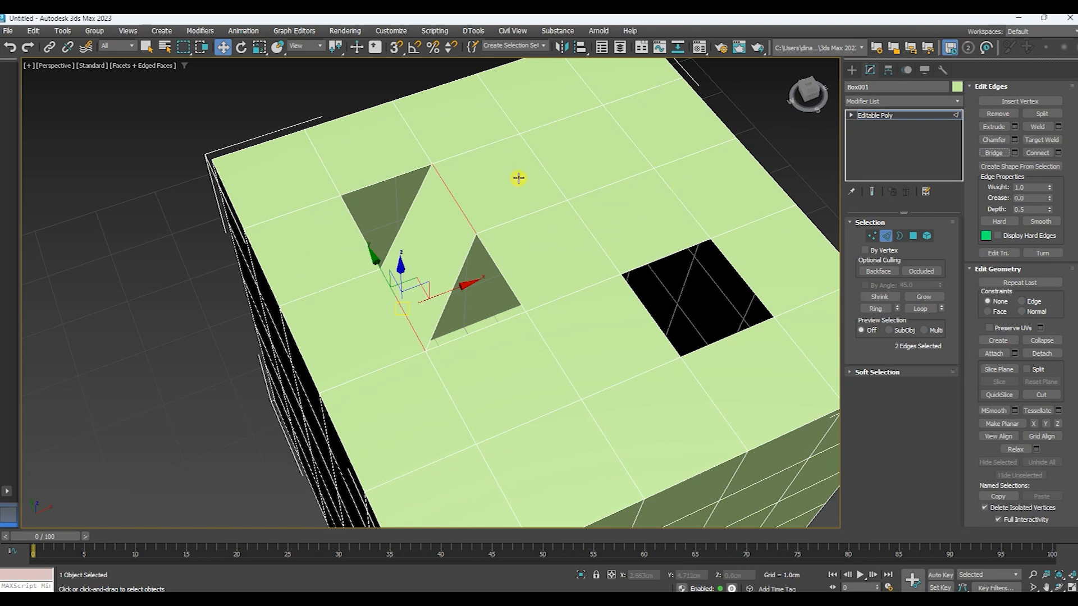
left_click(460, 229)
key("ctrl+z")
key("ctrl+z")
Bridge the two directly opposite edges at the far end of the rectangular hole and leave Edge level
left_click(460, 206)
left_click(361, 231, "ctrl")
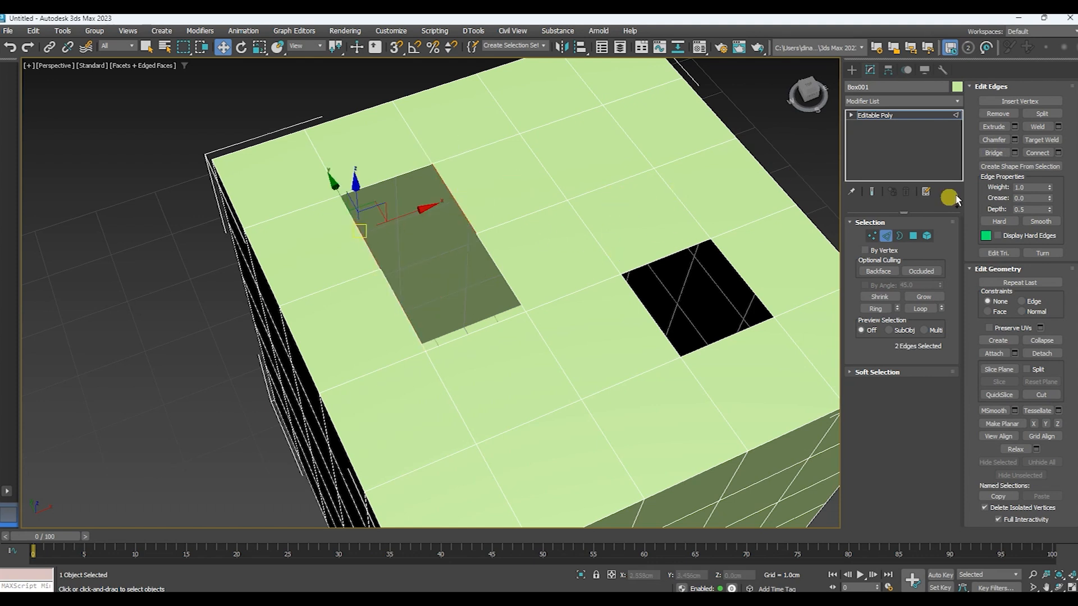
left_click(993, 152)
key("2")
middle_click_drag(611, 251, 596, 231, "alt")
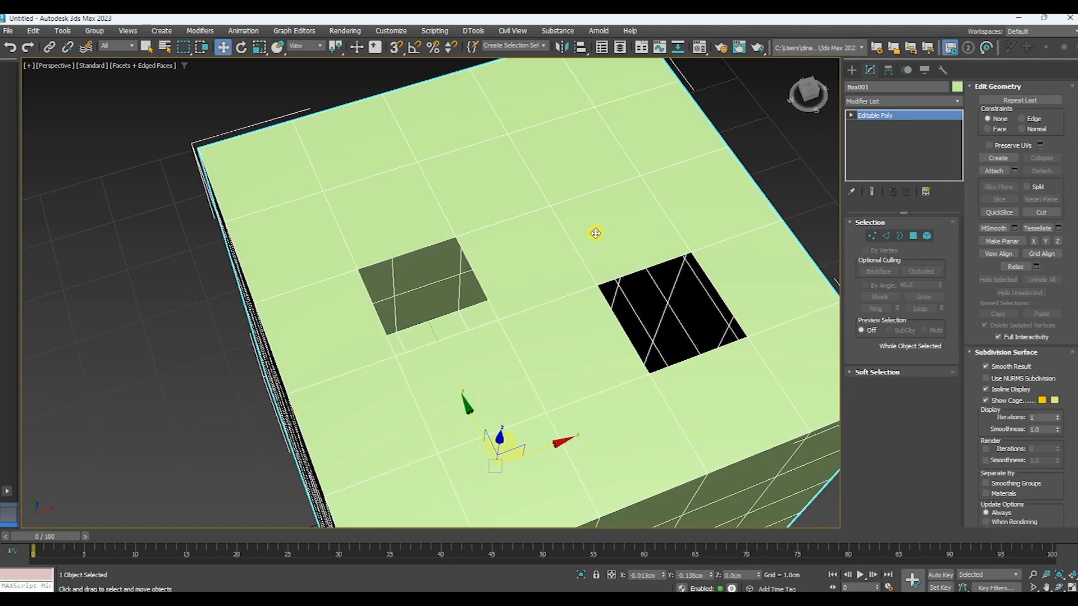
Switch to the Border sub-object level and clear the current edge selection
left_click(900, 236)
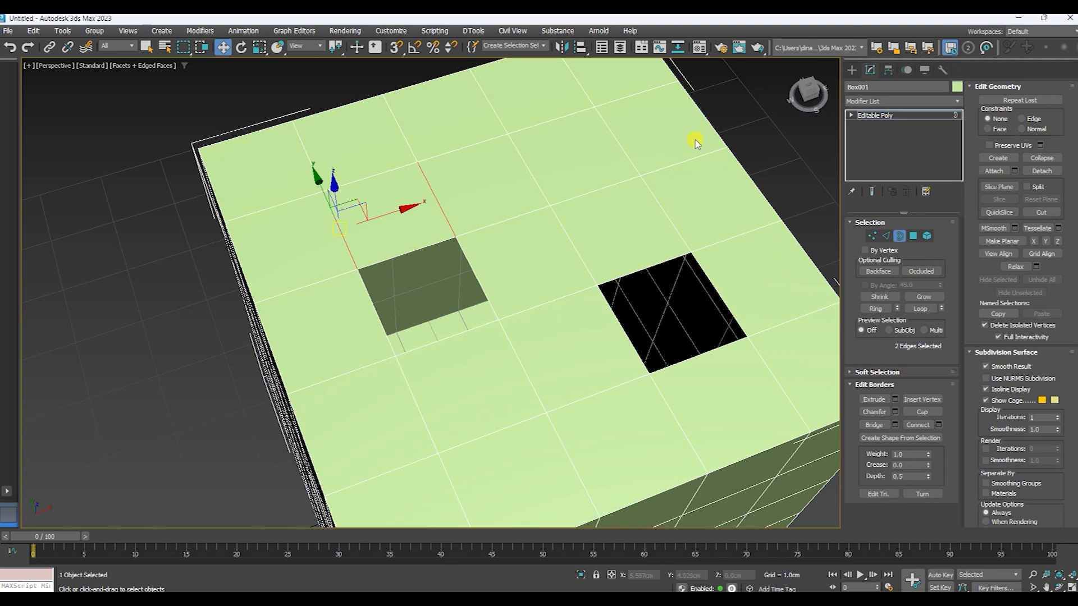
middle_click_drag(695, 140, 674, 146)
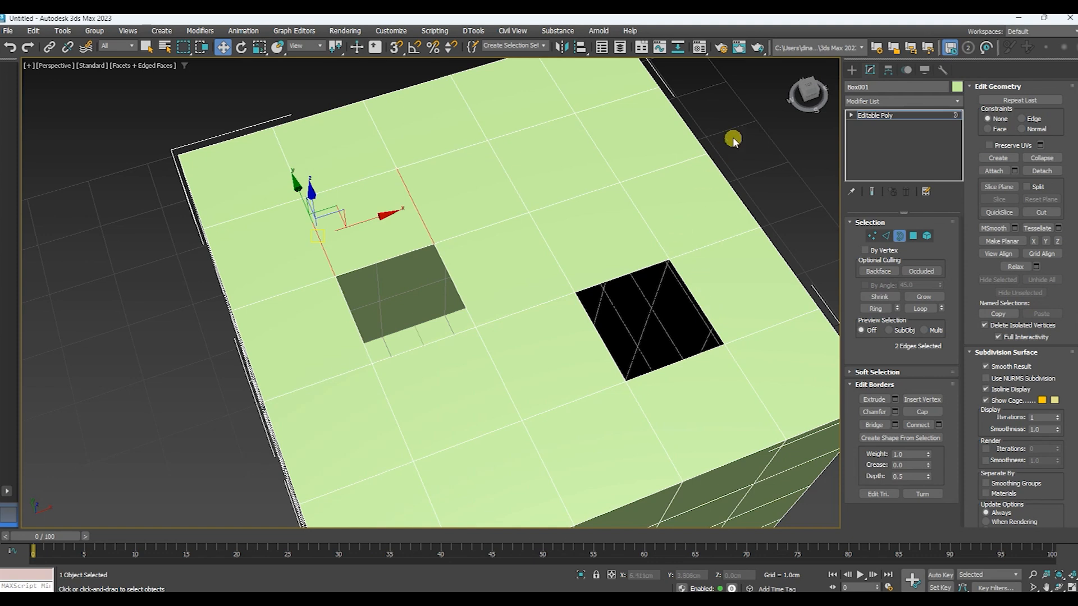
scroll(655, 141, "down", 6)
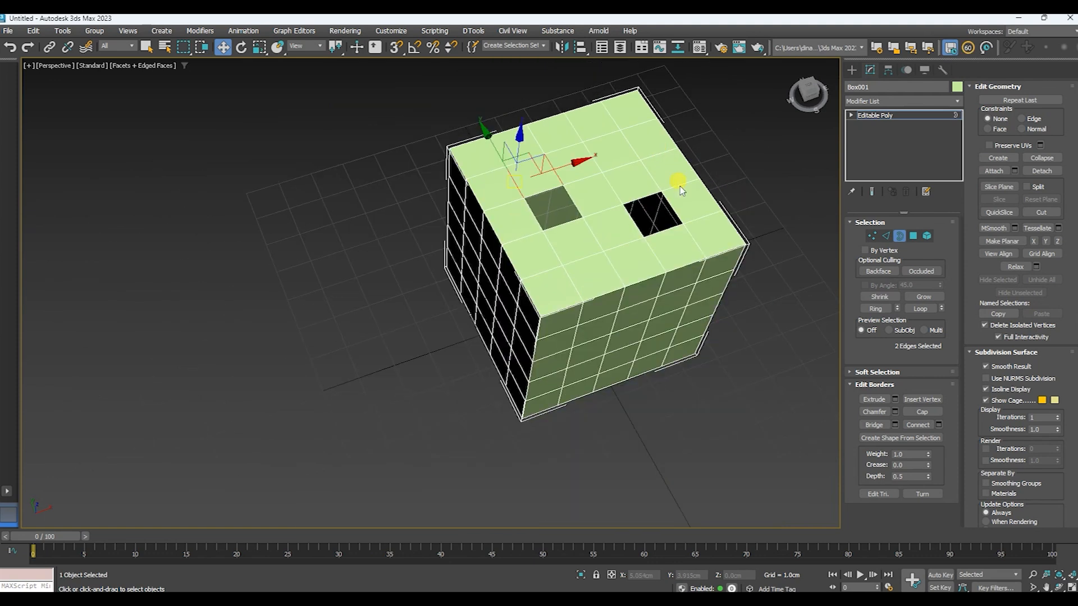
left_click(779, 296)
scroll(701, 236, "up", 6)
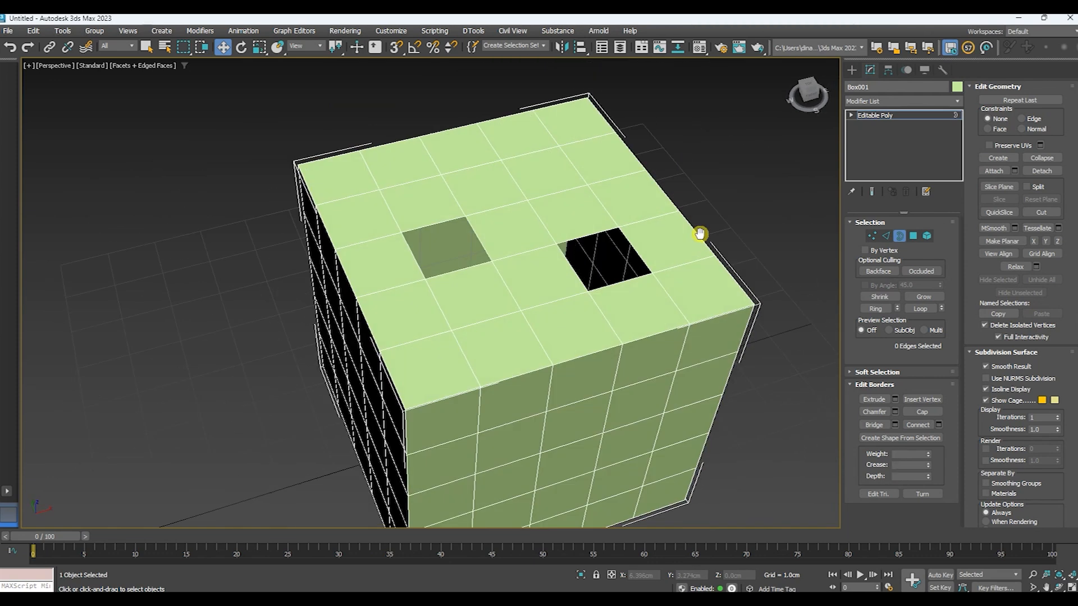
Select the border of the separate single-polygon hole on the top face and close it with Cap
left_click(621, 274)
scroll(649, 293, "up", 3)
scroll(646, 289, "down", 3)
key("F3")
middle_click_drag(664, 315, 660, 327, "alt")
key("F3")
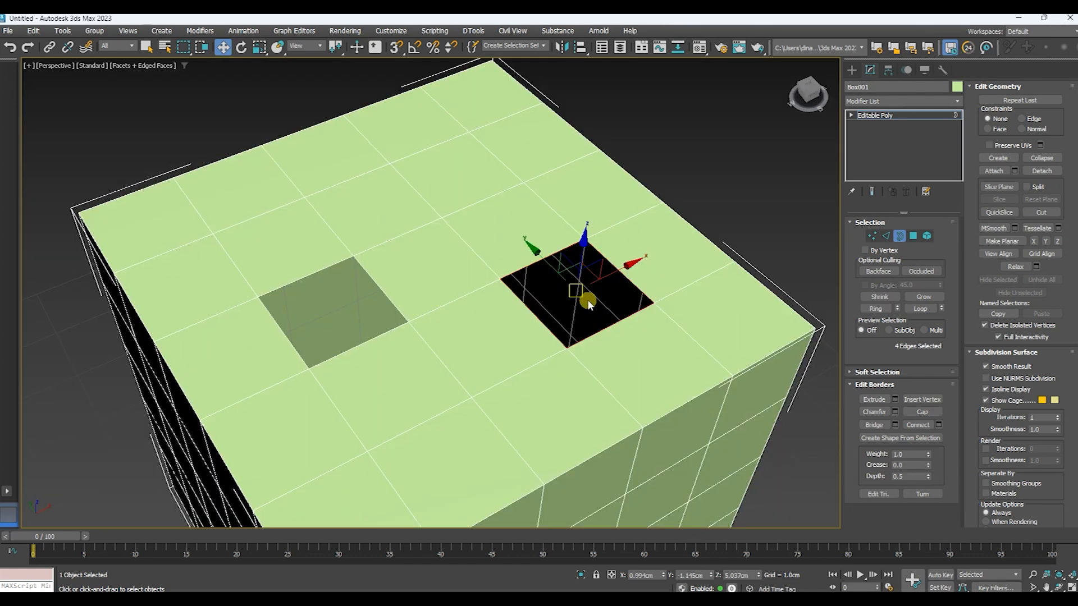
left_click(924, 411)
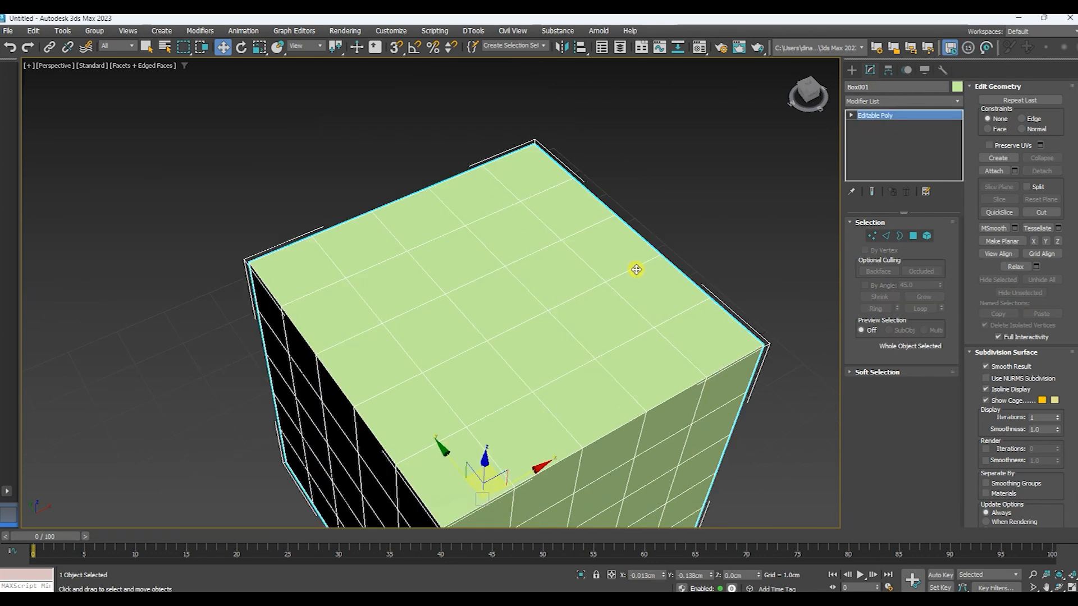
Switch to the Polygon sub-object level and select the middle polygon on the cube's top face
left_click(914, 236)
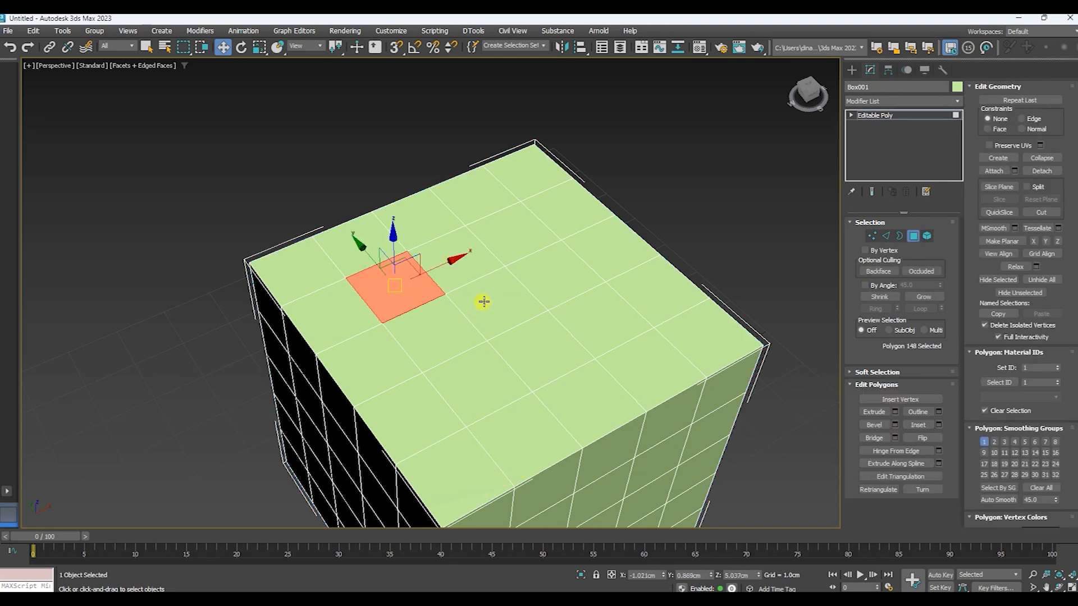
left_click(524, 298)
left_click(575, 369)
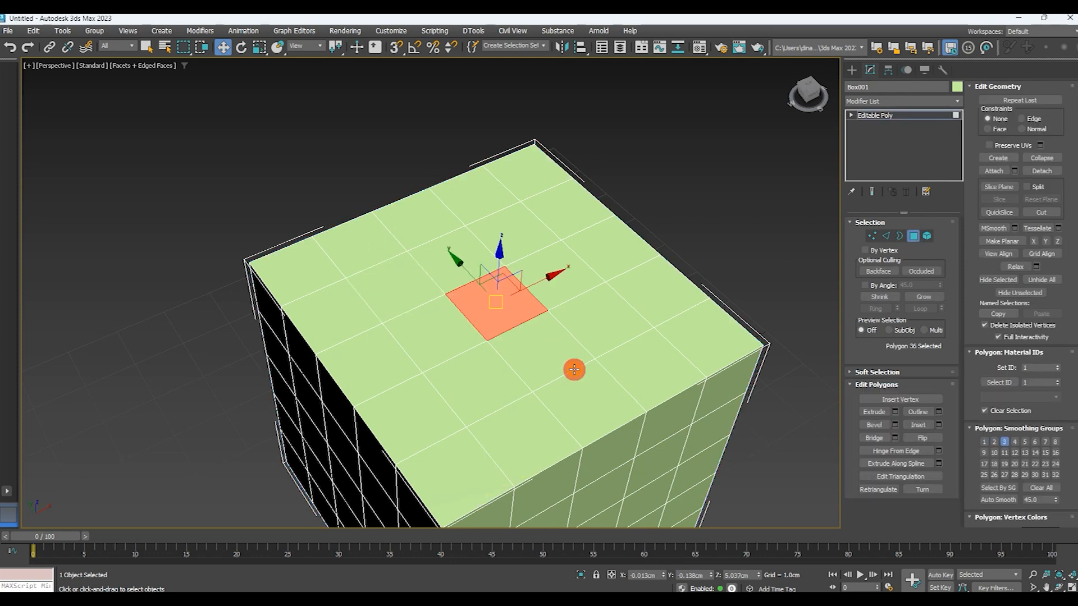
left_click(494, 359)
left_click(515, 311)
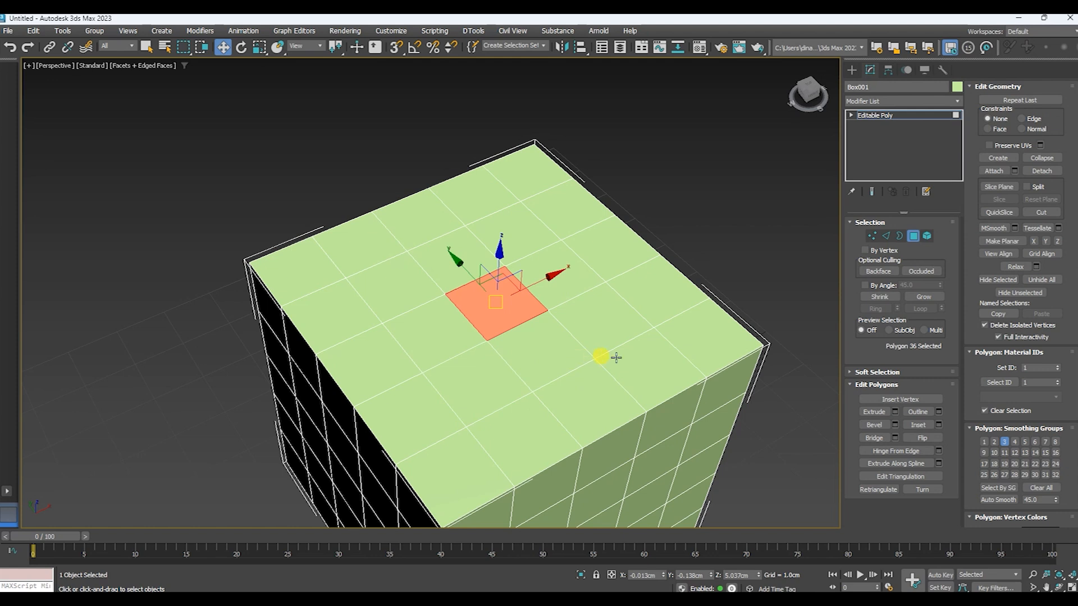
Extrude the selected top polygon upward and undo it, and try Bevel on the same polygon
left_click(874, 412)
left_click_drag(512, 301, 534, 247)
key("ctrl+z")
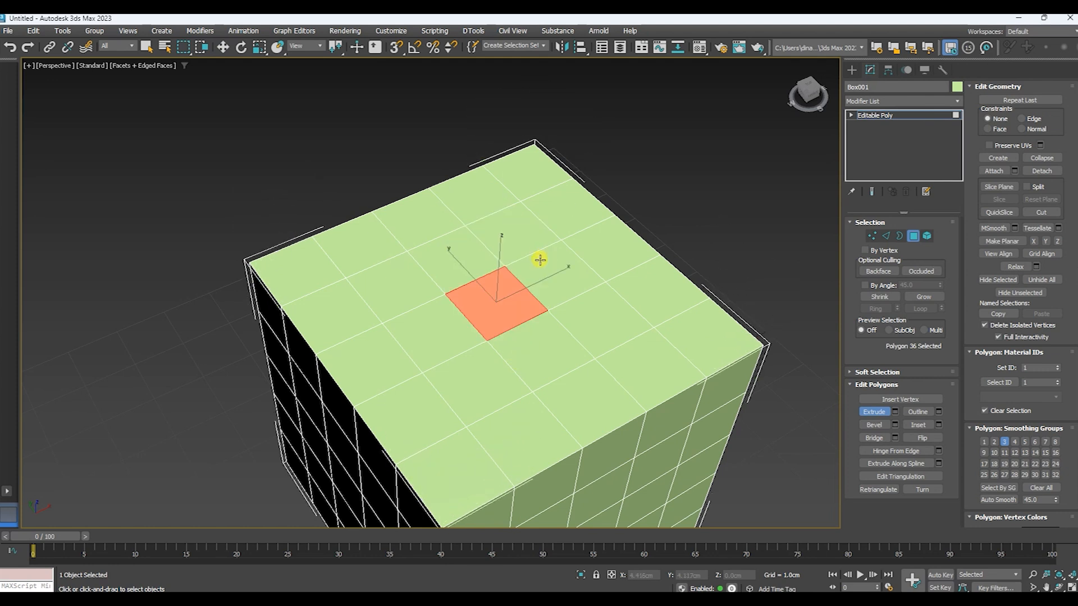
left_click(874, 425)
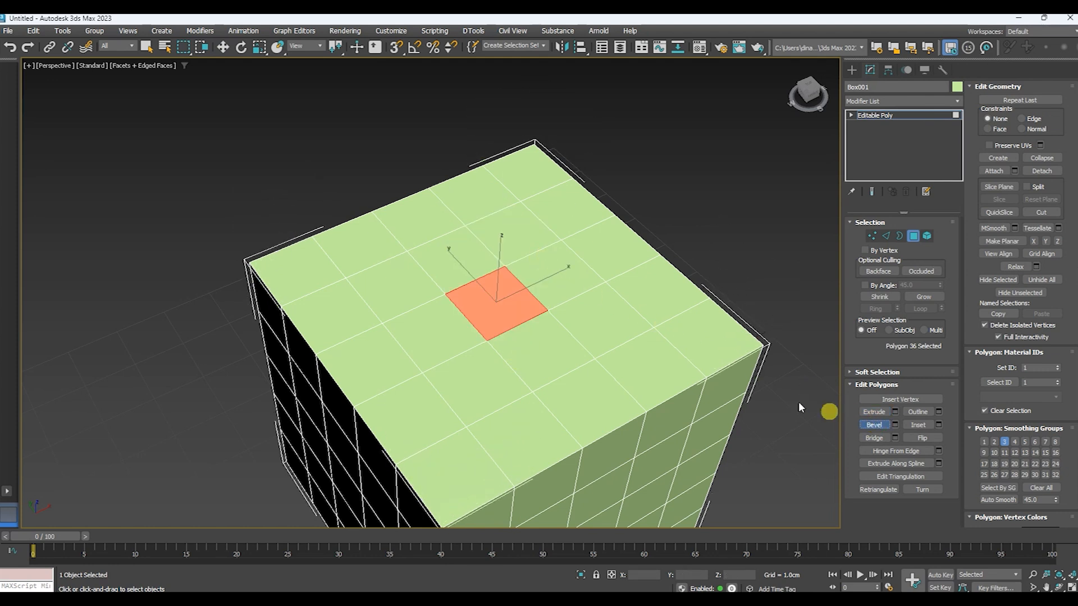
left_click_drag(494, 308, 517, 214)
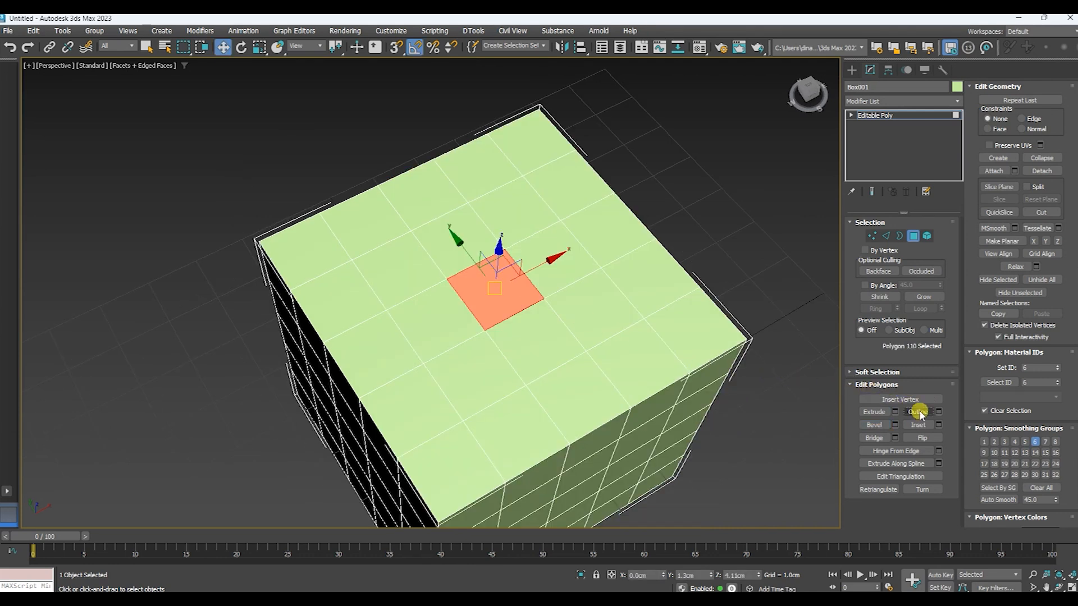
Try Outline on the selected middle polygon of the top face
left_click(919, 412)
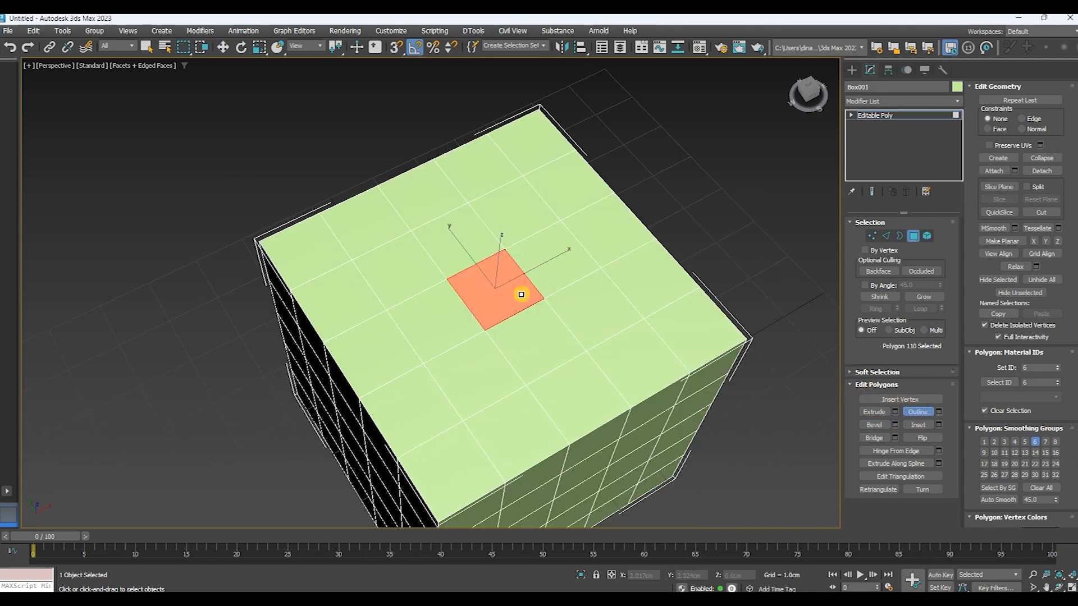
mouse_move(510, 294)
left_mouse_down()
mouse_move(505, 310)
mouse_move(528, 282)
mouse_move(507, 313)
left_mouse_up()
key("w")
key("z")
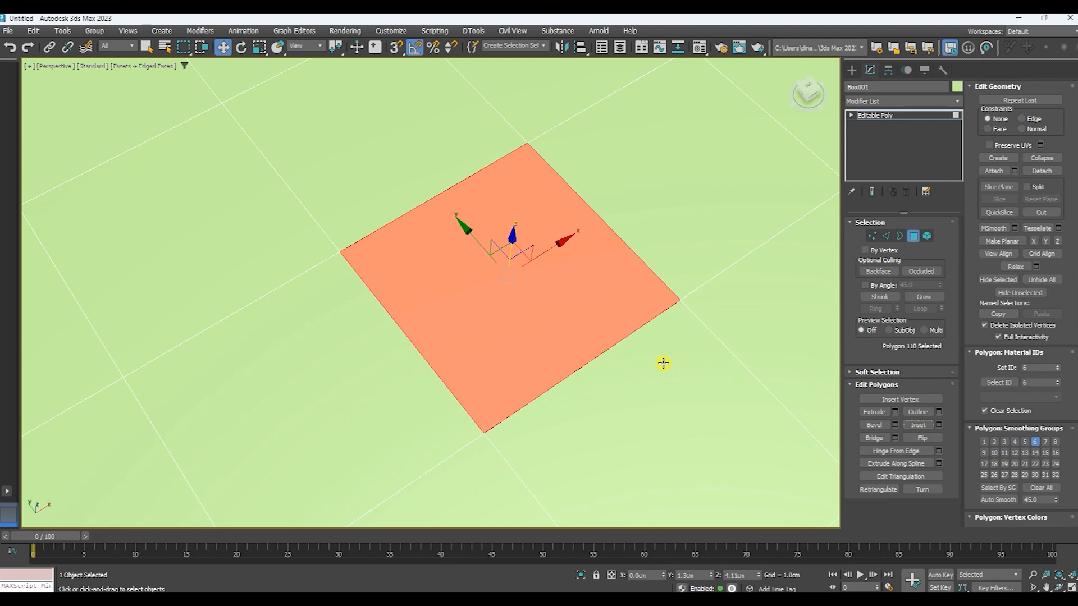
Inset the selected polygon in wireframe display, and undo the inset
key("F3")
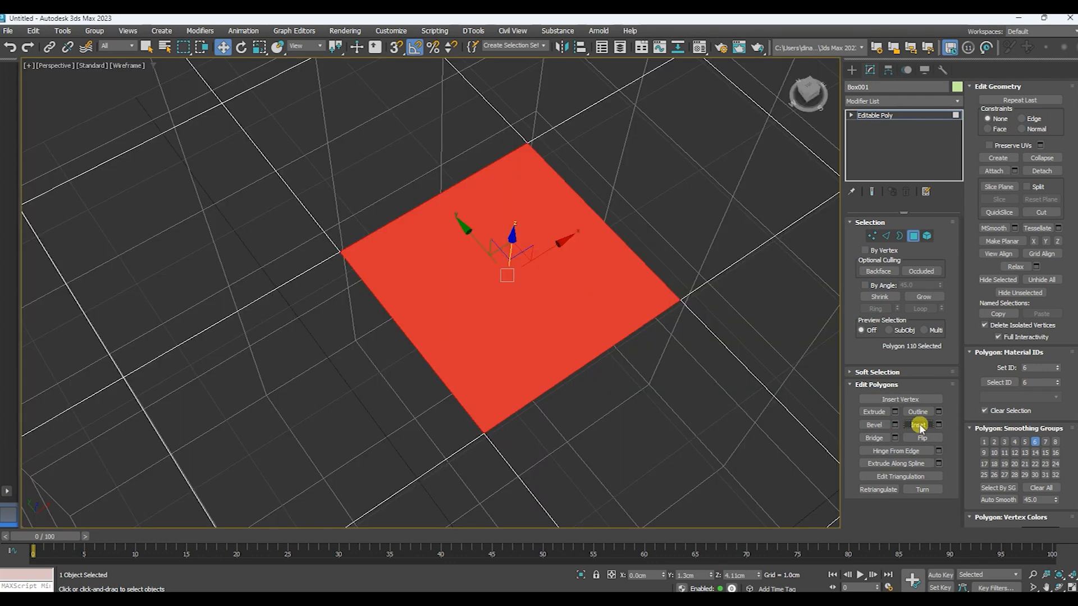
left_click(920, 425)
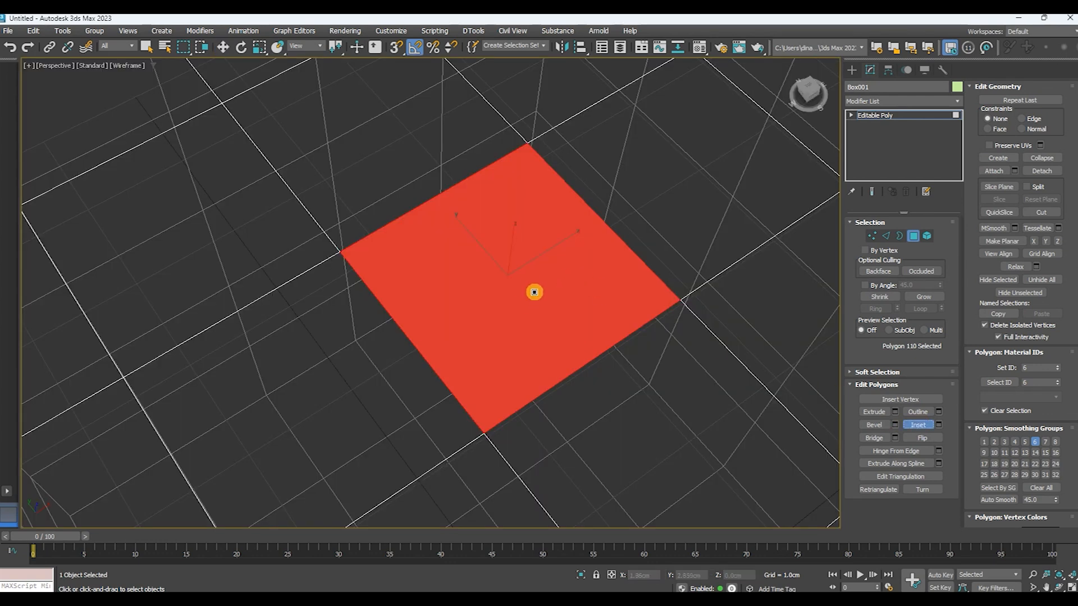
left_click_drag(544, 290, 539, 292)
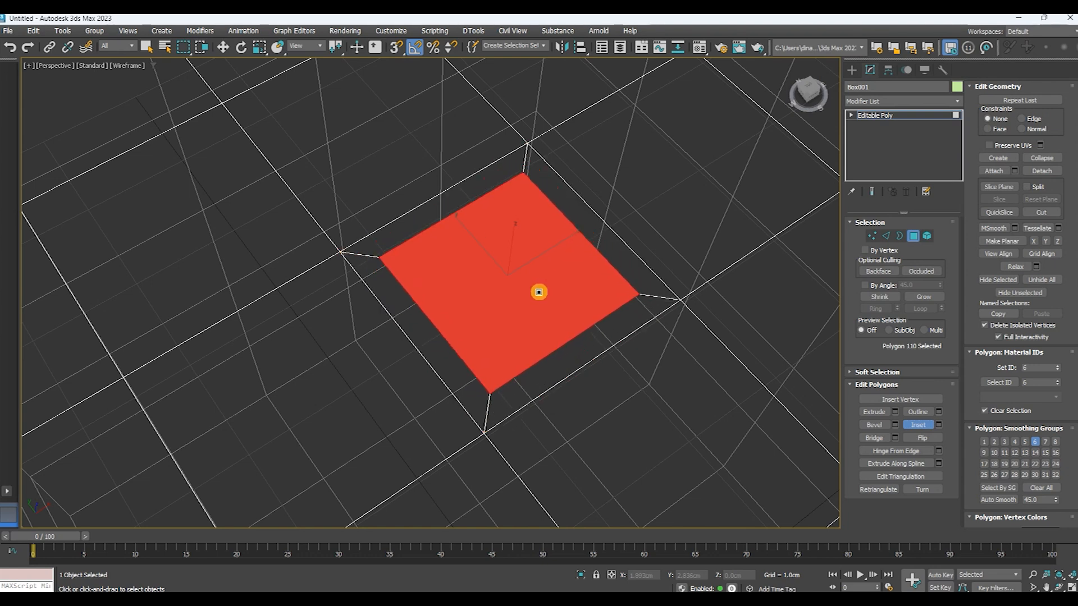
key("ctrl+z")
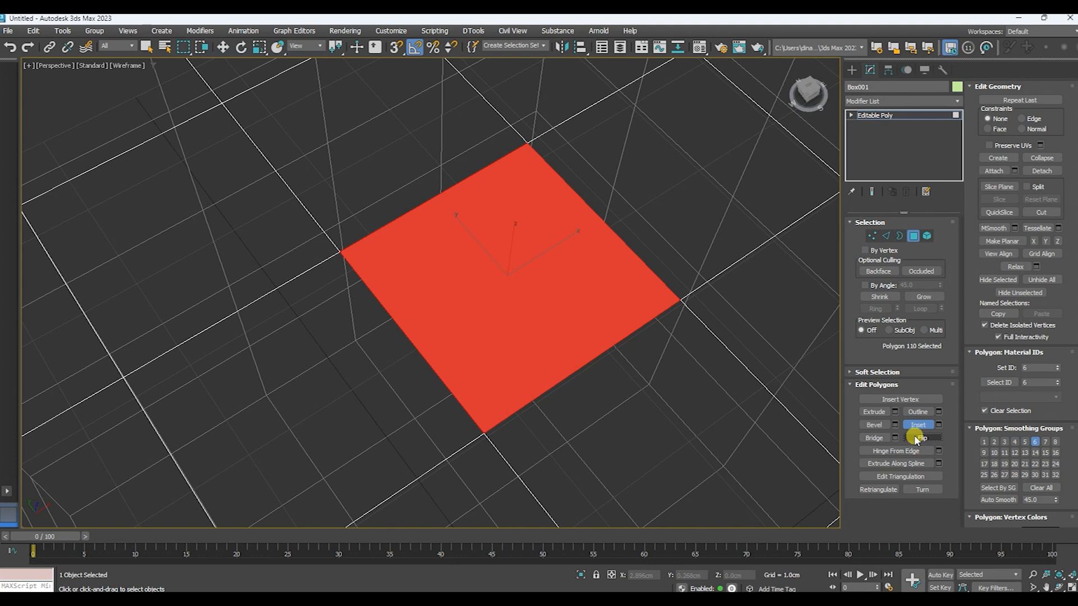
Flip the selected polygon's normal and flip it back, and try Bridge on the single polygon
left_click(915, 437)
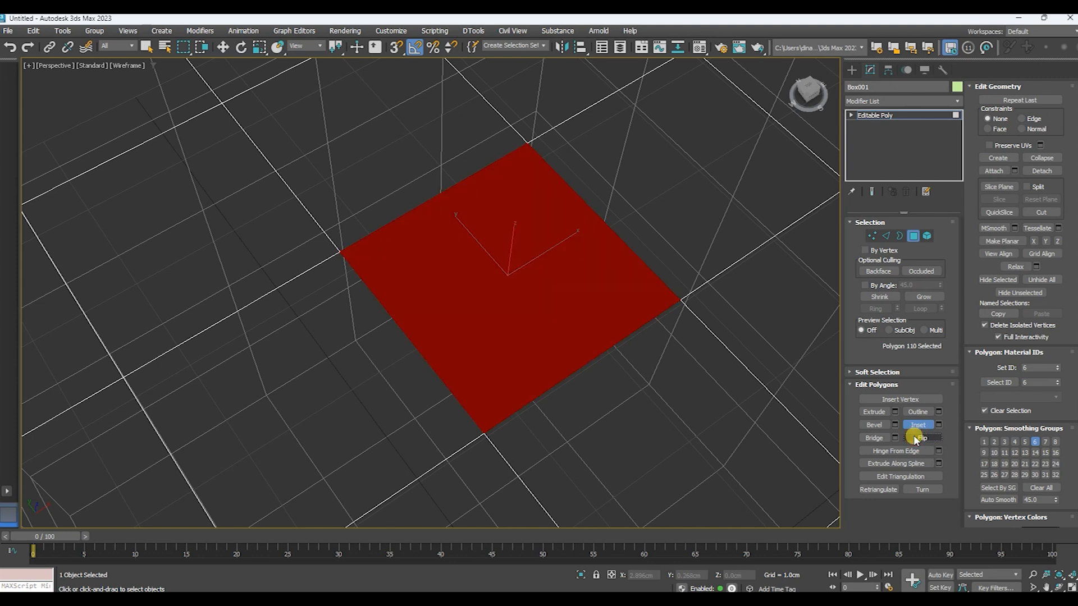
left_click(915, 437)
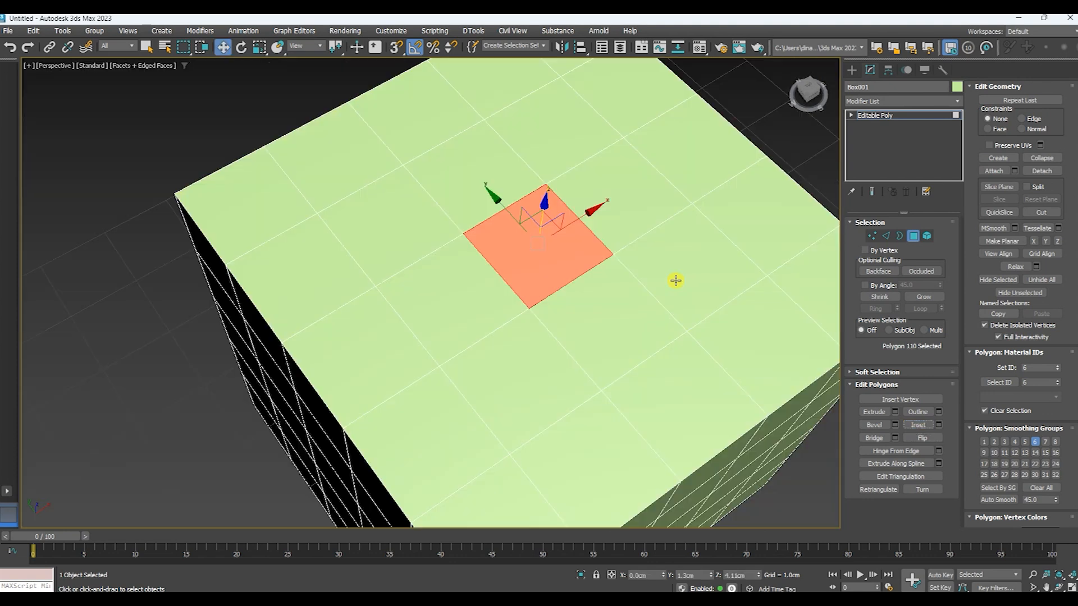
left_click(874, 440)
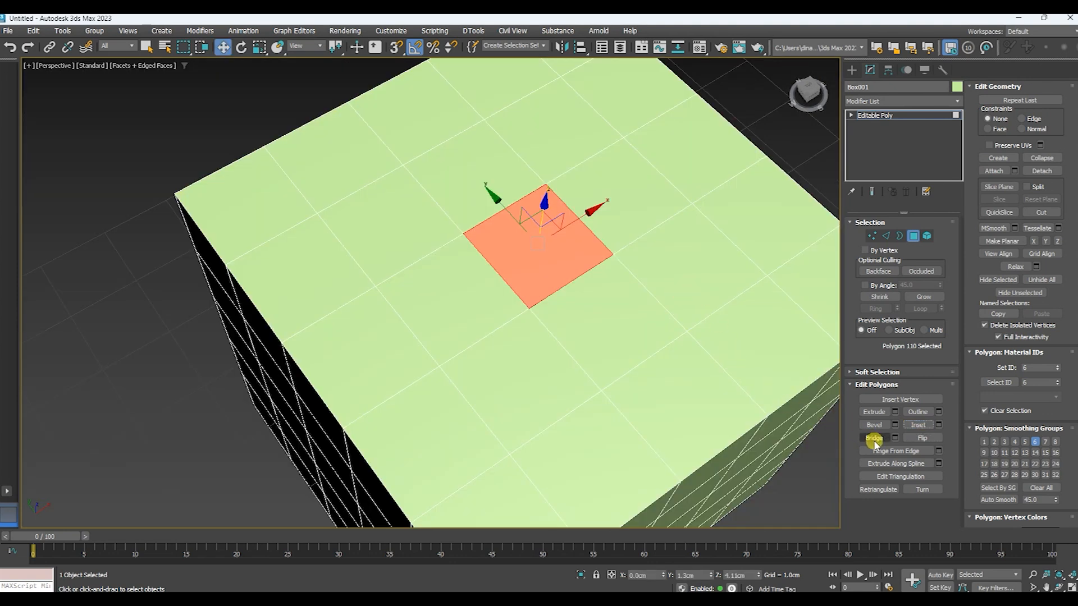
Leave the Polygon level and create a second box with the Cube method beside the first, about 5.1 cm per side
scroll(636, 352, "down", 5)
middle_click_drag(658, 348, 386, 294)
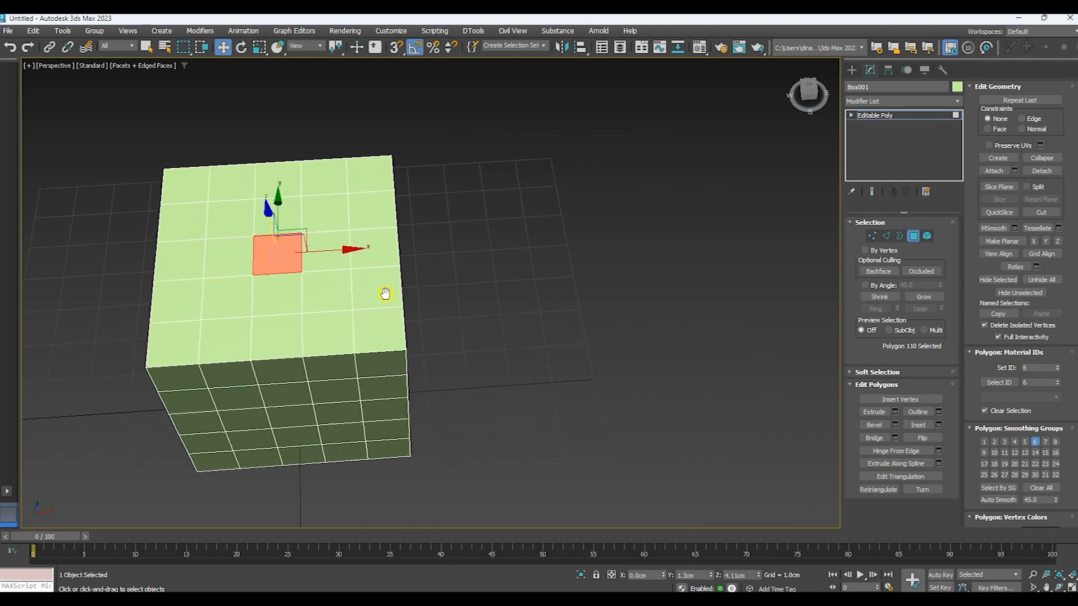
left_click(913, 236)
left_click(852, 70)
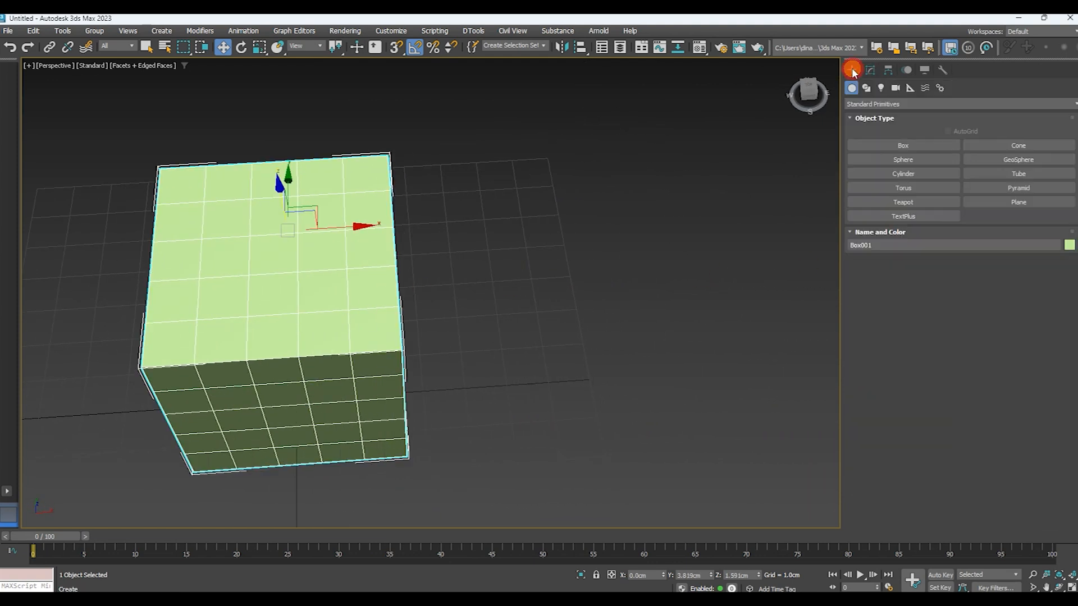
left_click(873, 146)
left_click_drag(641, 337, 746, 372)
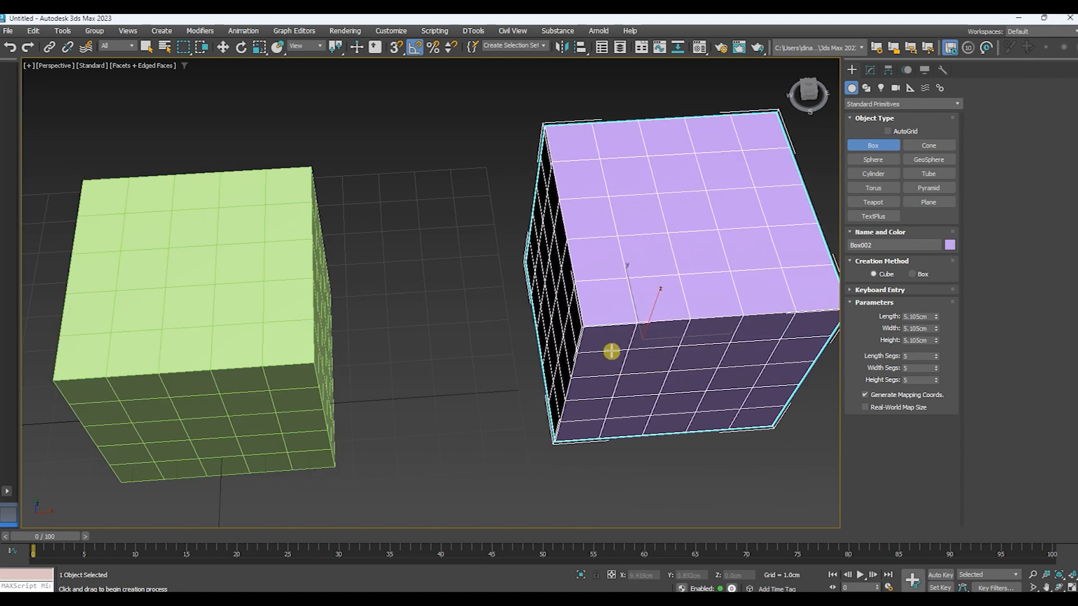
Attach the new purple box to the green Editable Poly cube
middle_click_drag(591, 351, 655, 325, "alt")
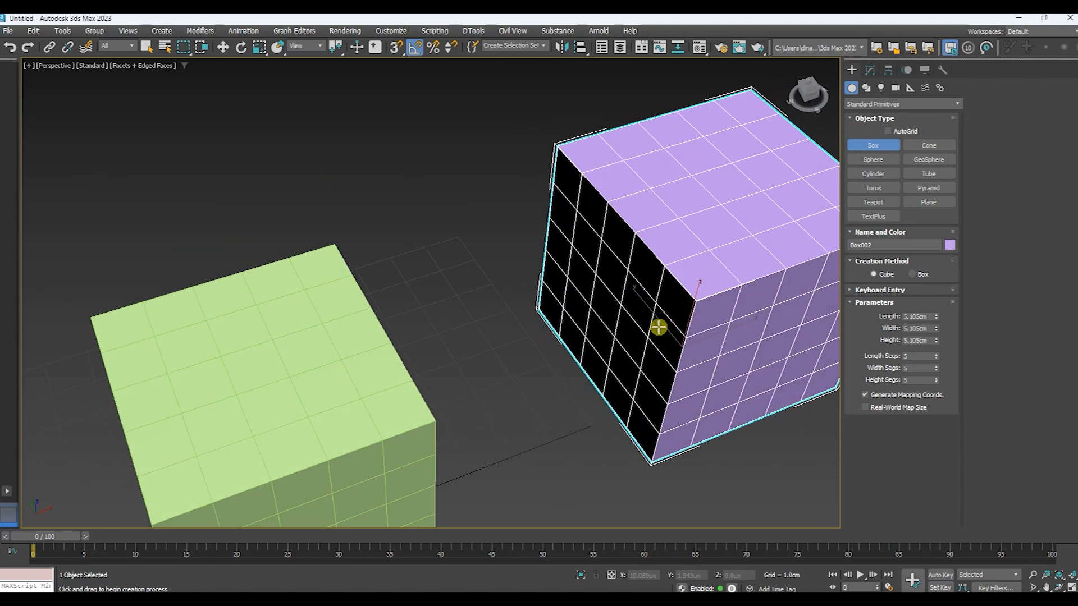
left_click(871, 70)
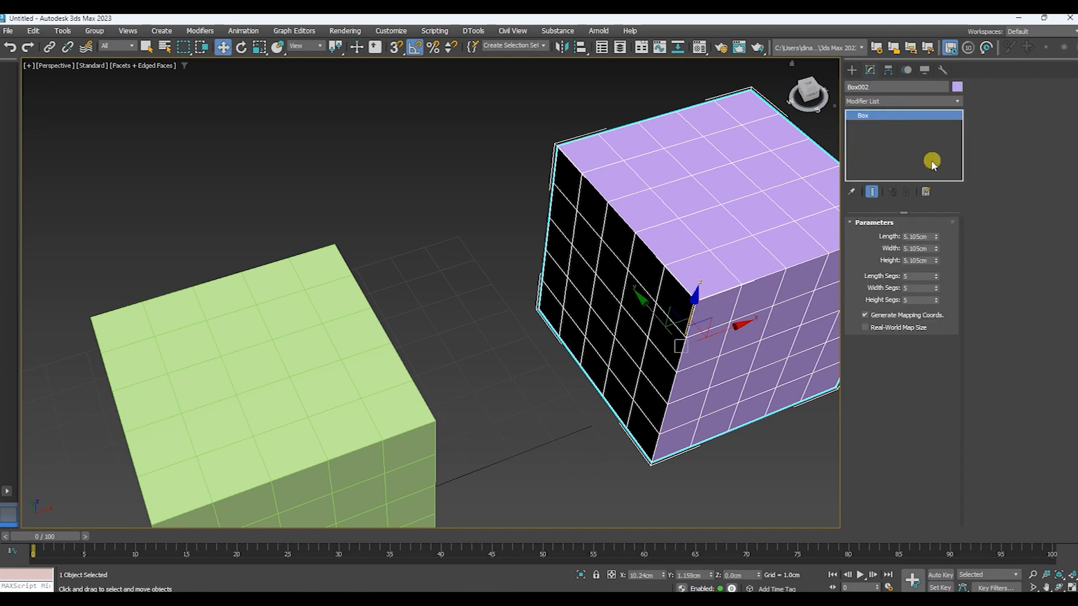
left_click(357, 348)
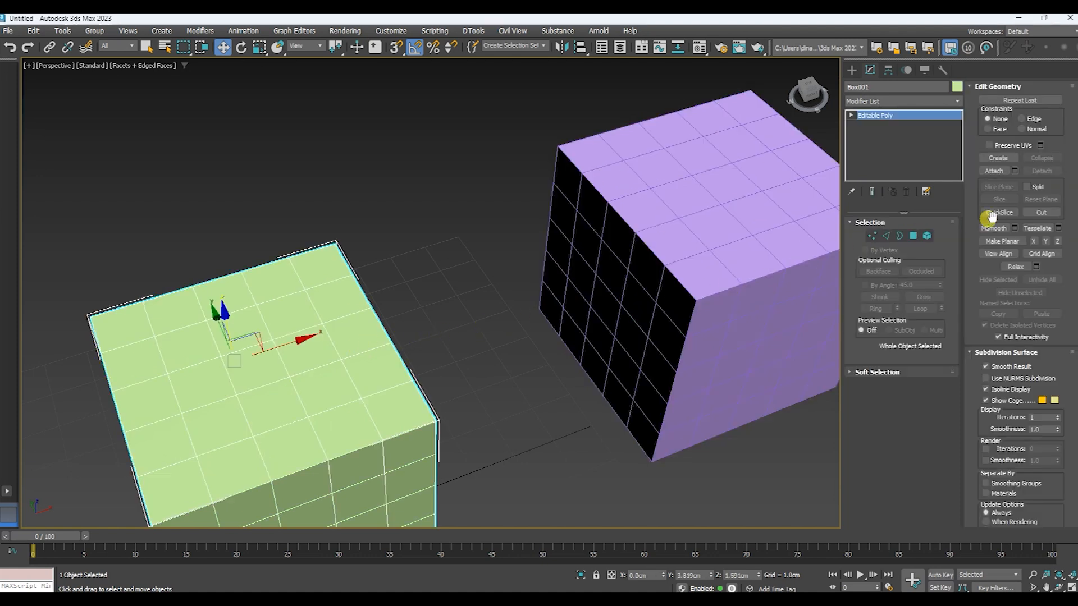
left_click(994, 171)
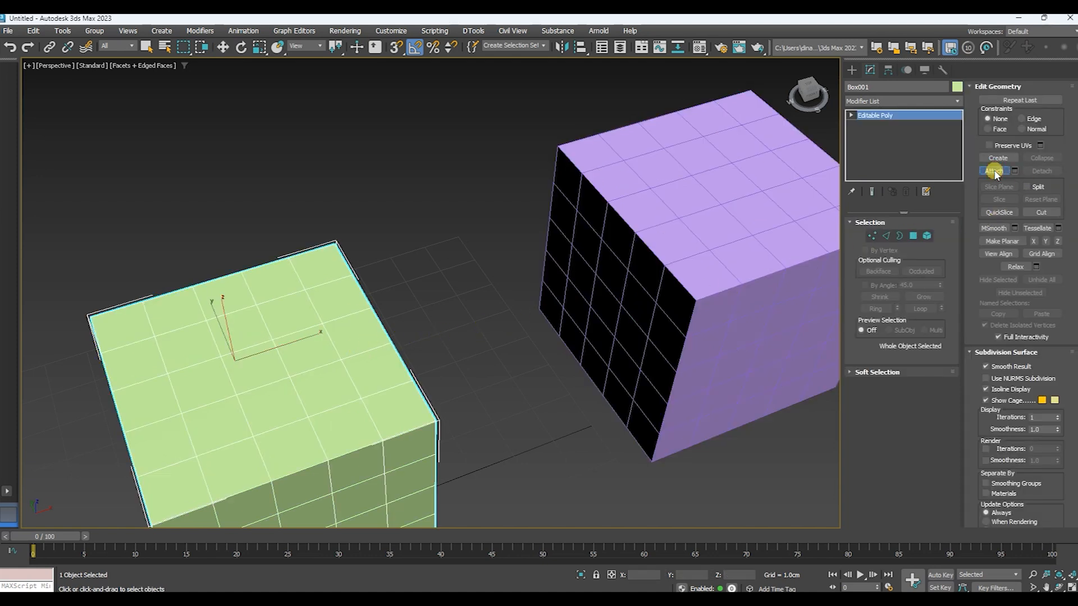
left_click(691, 265)
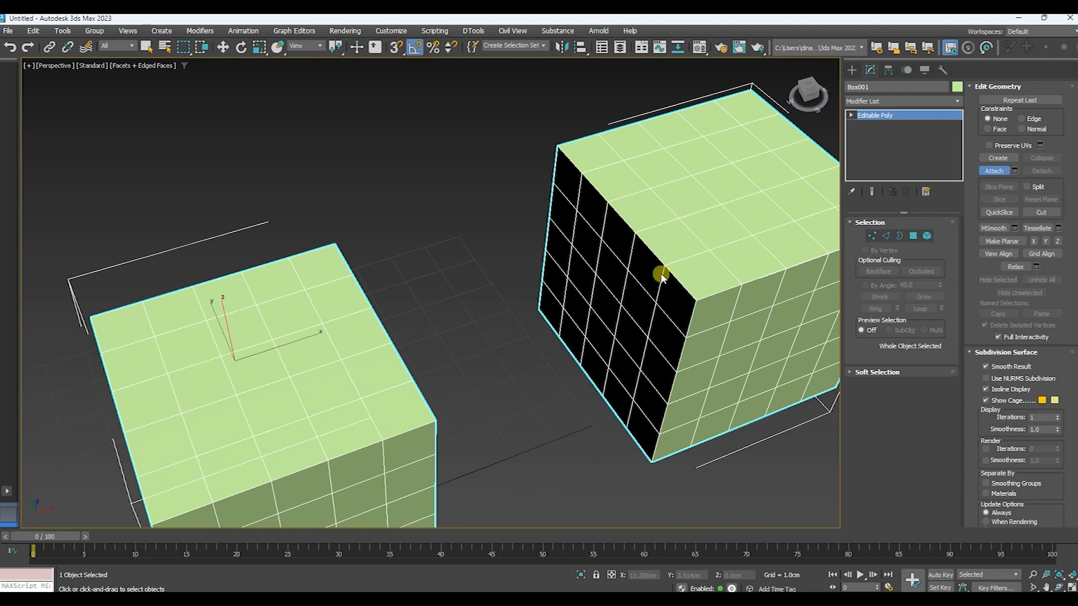
scroll(662, 275, "down", 3)
key("w")
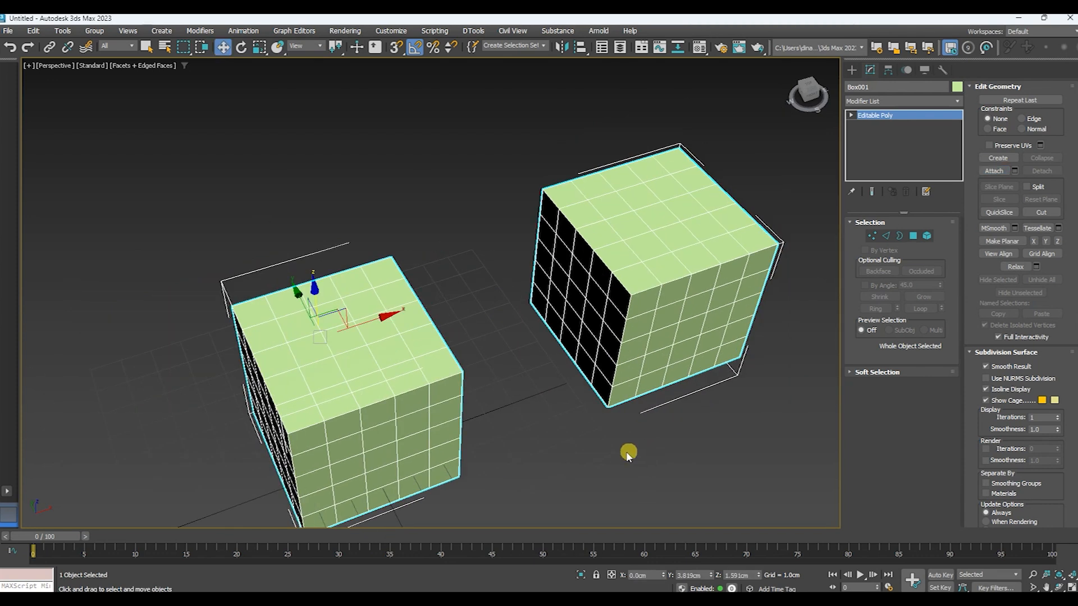
Reselect the combined object, move it about 1.17 cm in the negative X direction, and undo the move
left_click(645, 451)
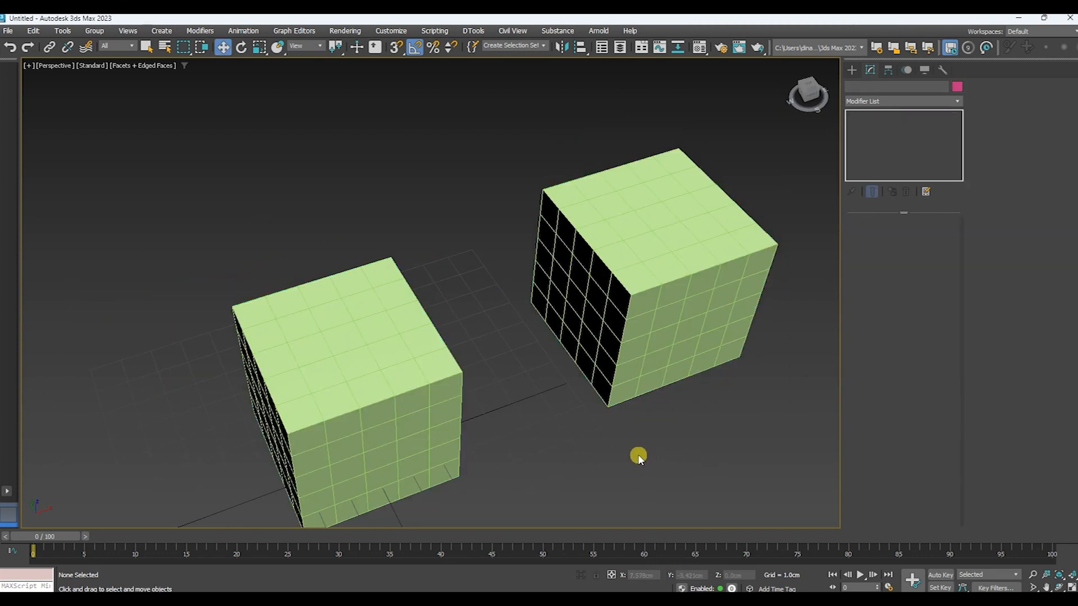
left_click(409, 395)
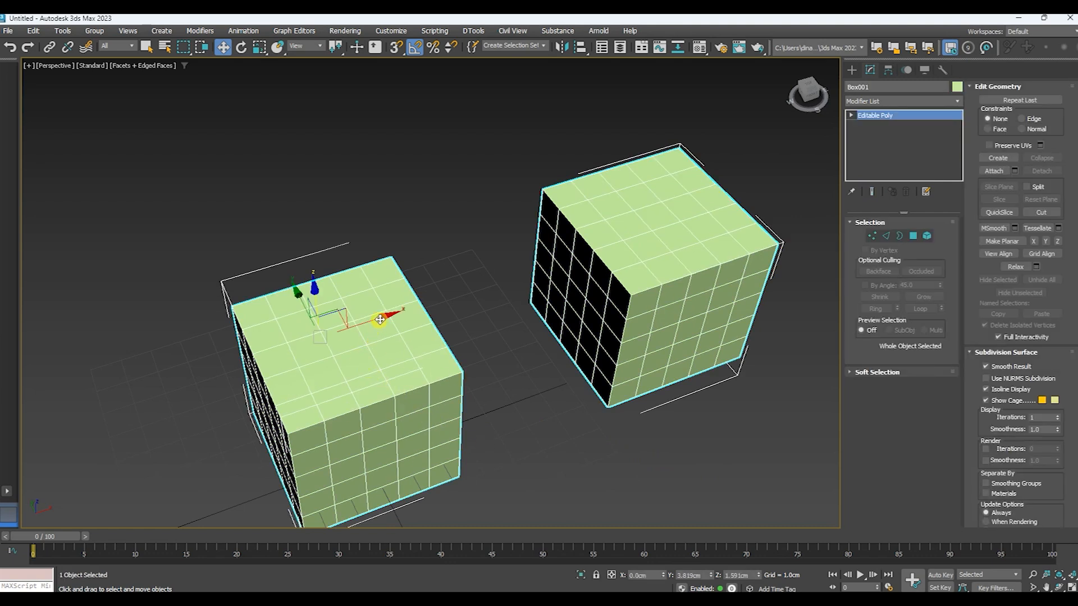
left_click_drag(380, 318, 351, 327)
key("ctrl+z")
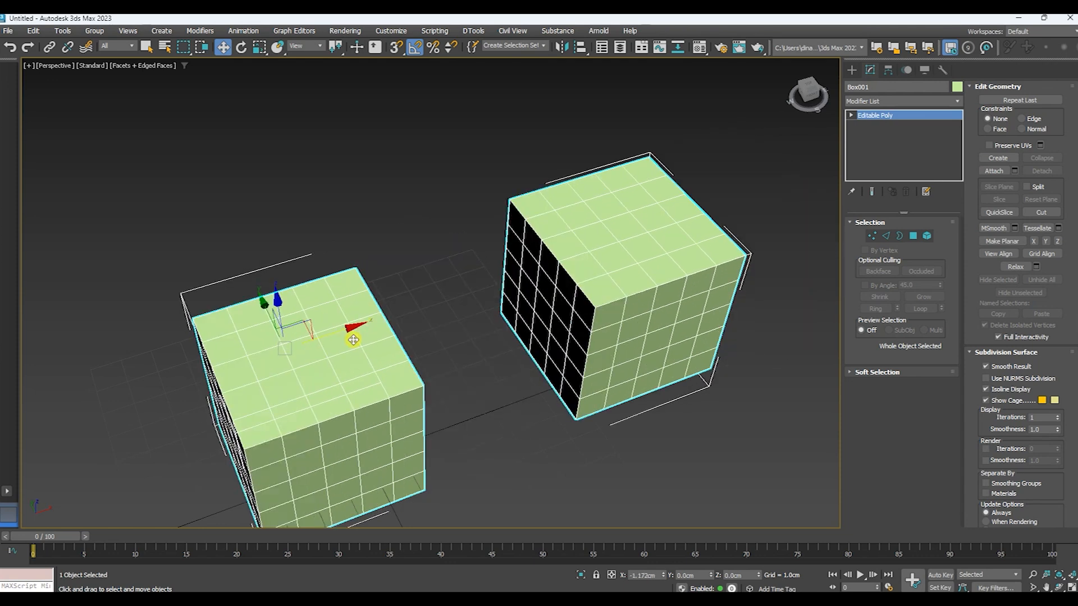
key("ctrl+z")
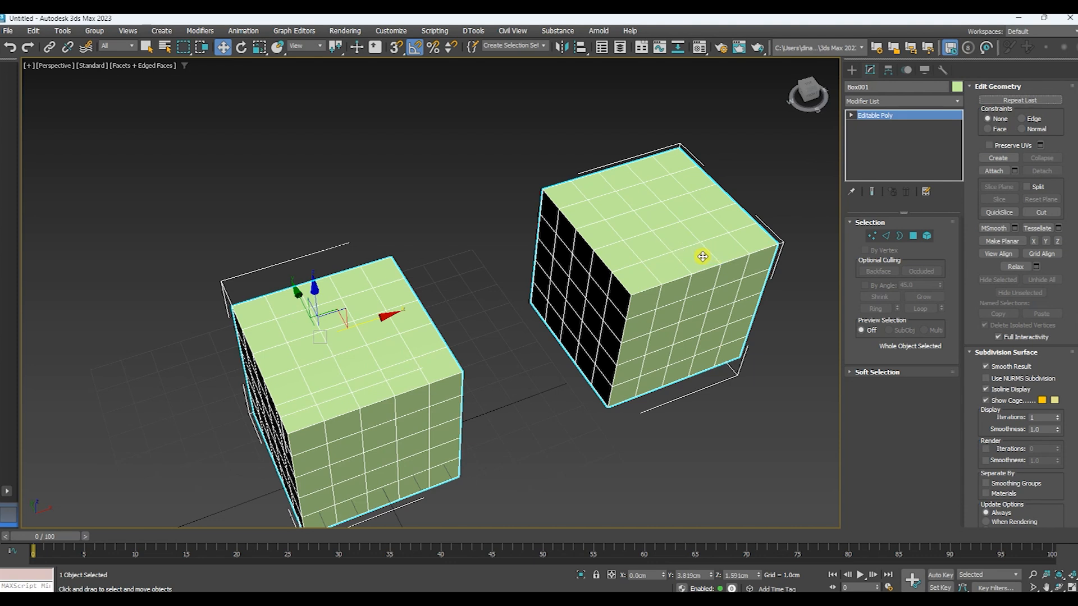
Switch to the Element sub-object level and select the two cubes alternately, ending with the newly attached cube
left_click(926, 236)
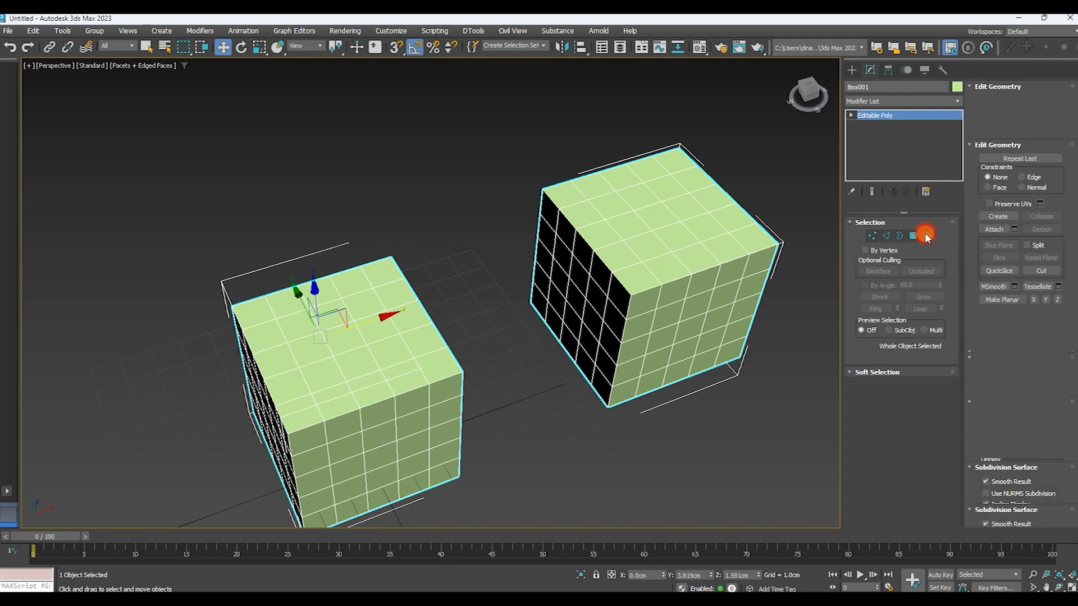
left_click(593, 256)
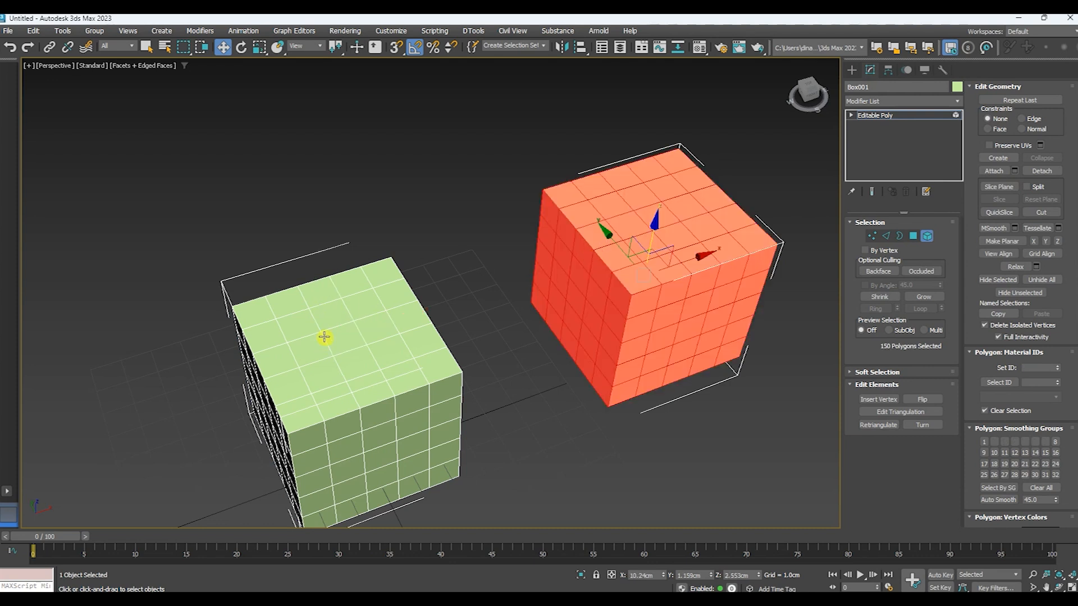
left_click(328, 357)
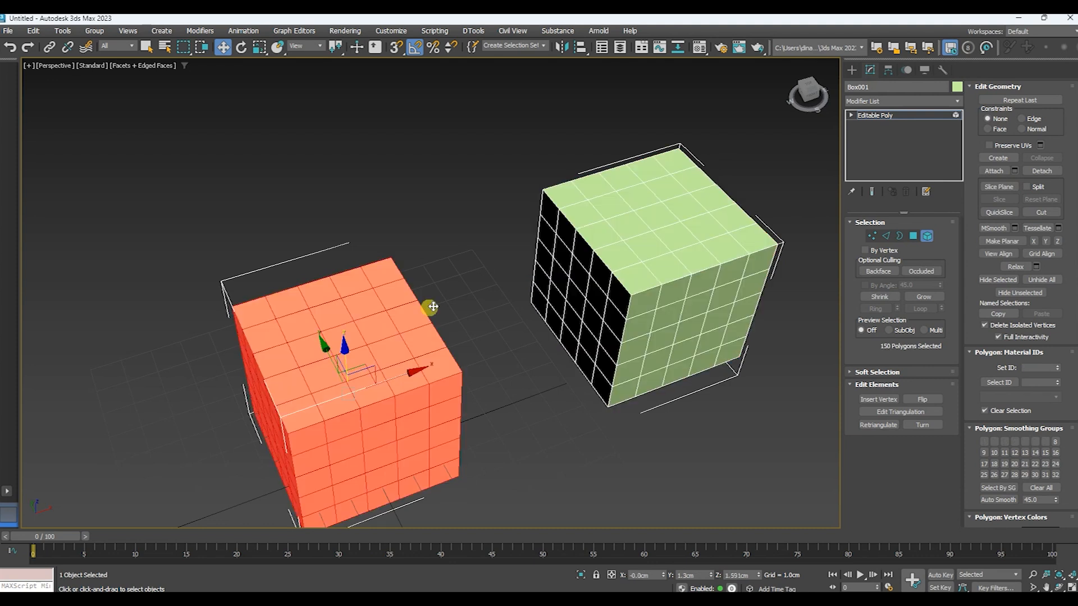
left_click(662, 251)
middle_click_drag(578, 315, 620, 305, "alt")
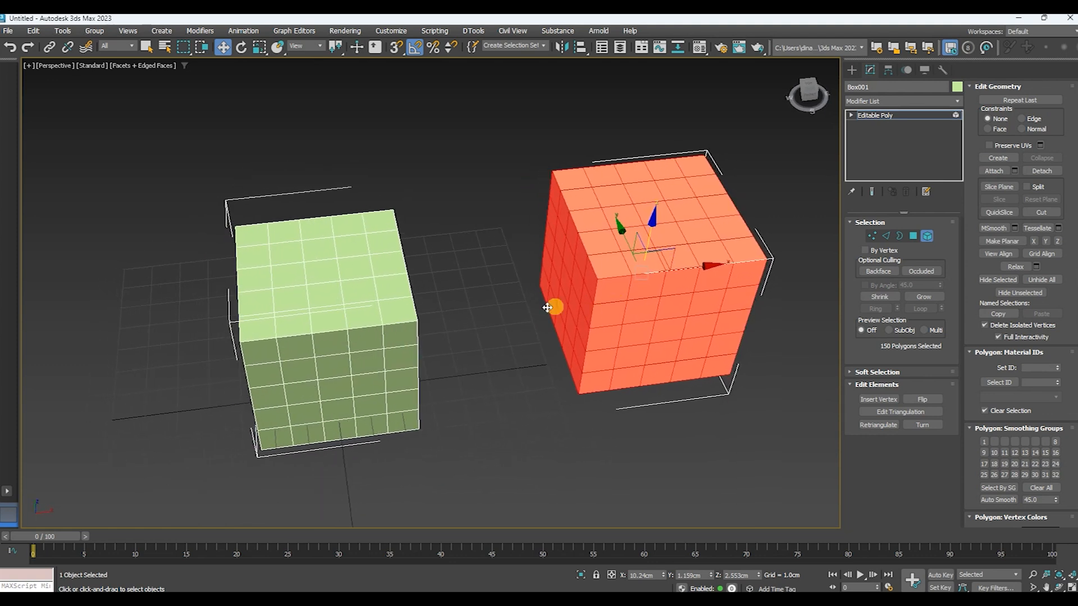
left_click(384, 286)
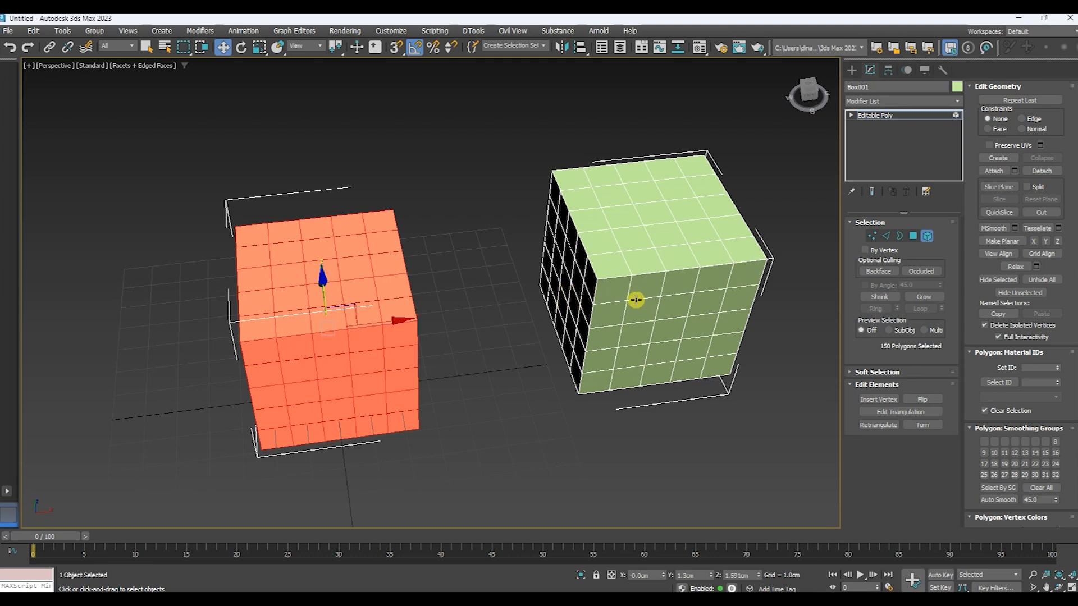
left_click(786, 271)
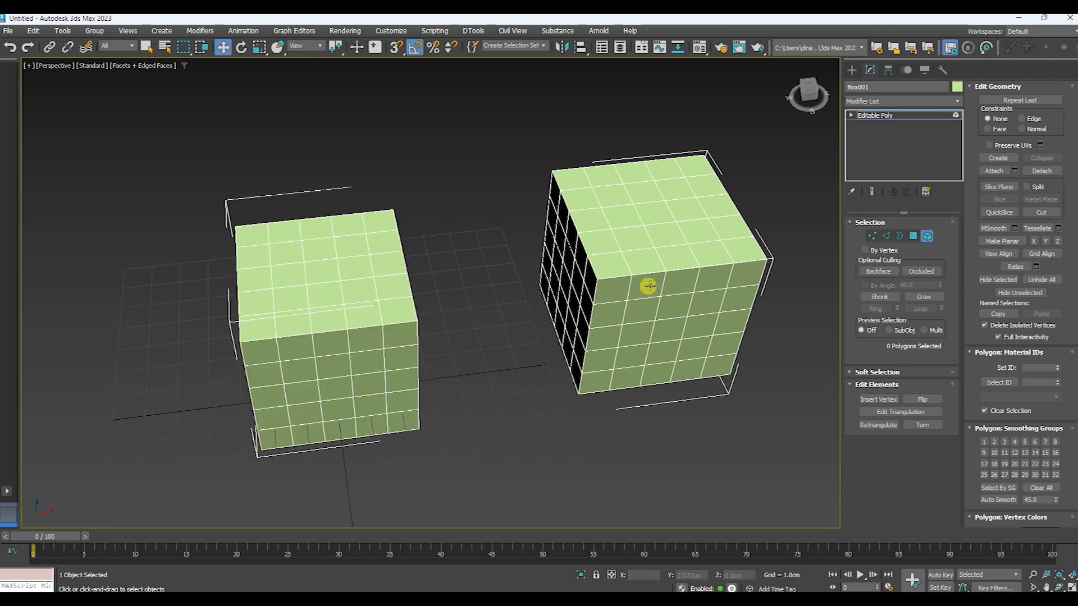
left_click(670, 283)
left_click(352, 334)
left_click(641, 287)
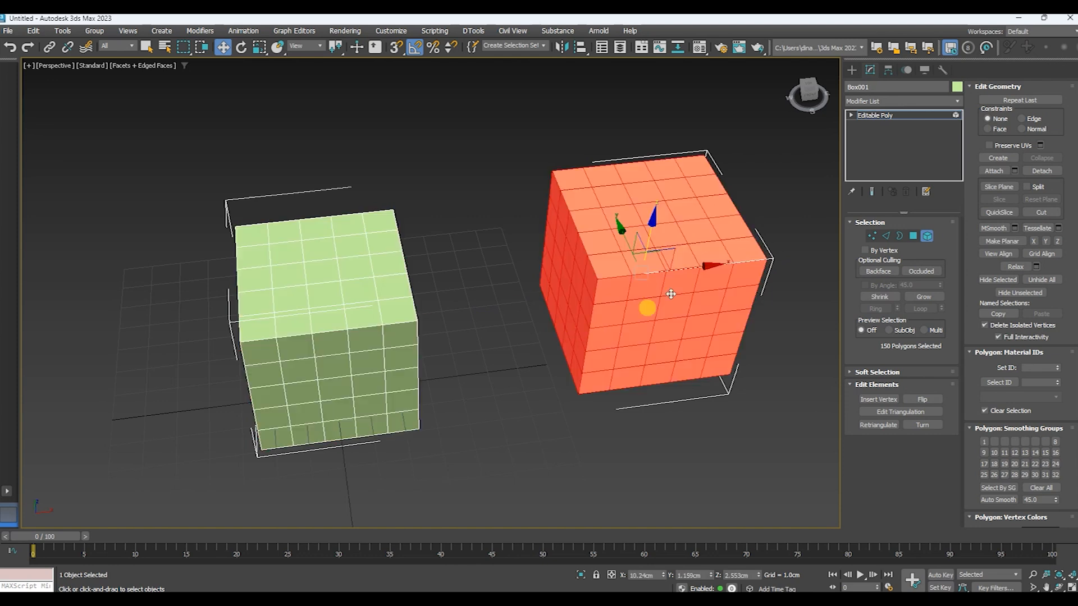
Detach the selected cube element as a separate object with the default name, leave the Element level and select the detached cube
left_click(1044, 170)
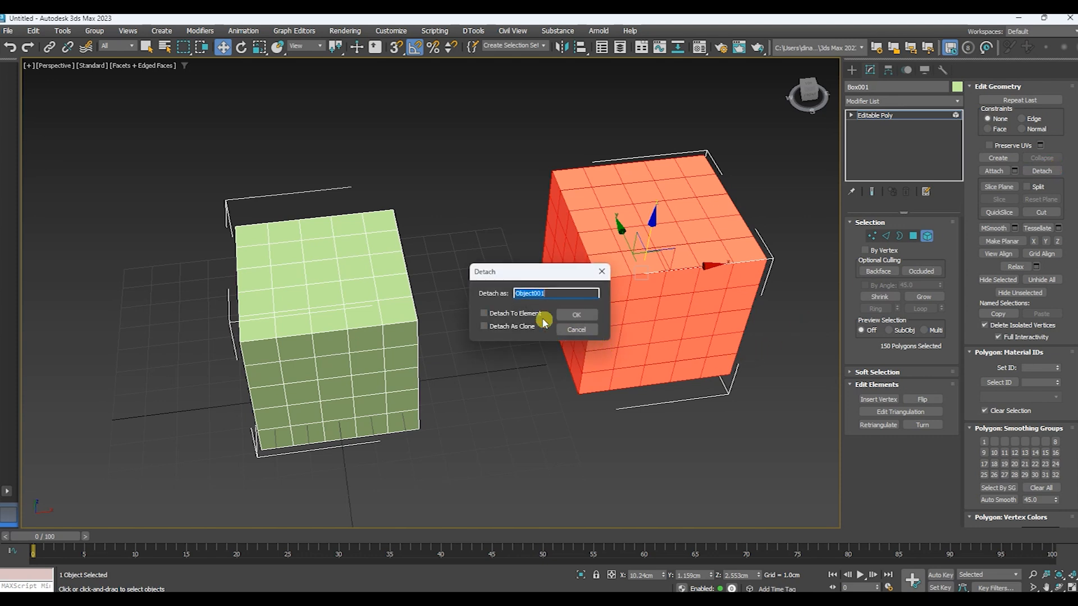
left_click(574, 312)
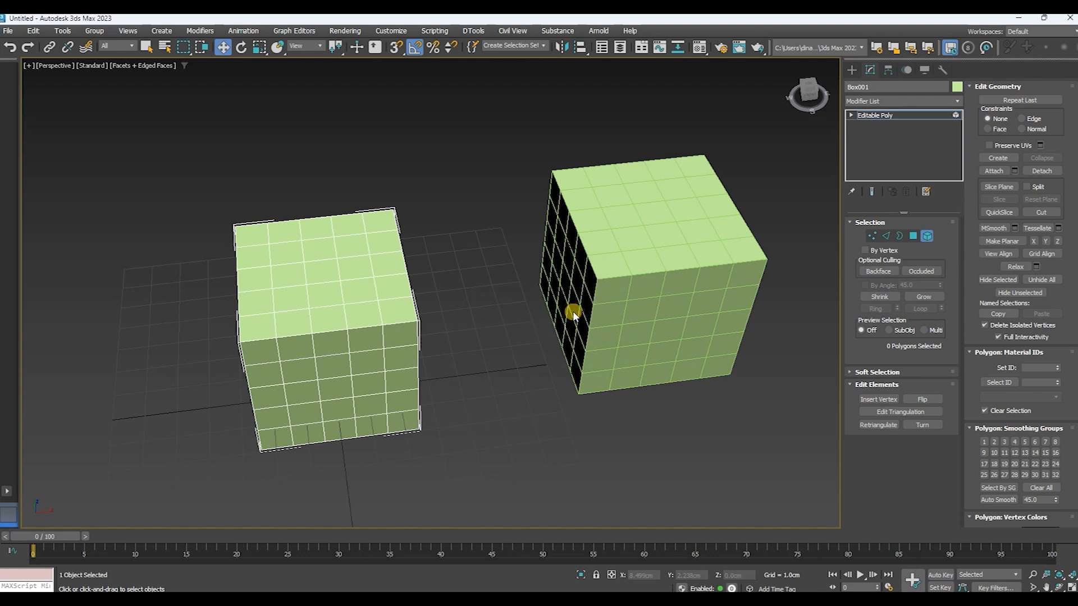
right_click(785, 217)
left_click(631, 271)
left_click(635, 259)
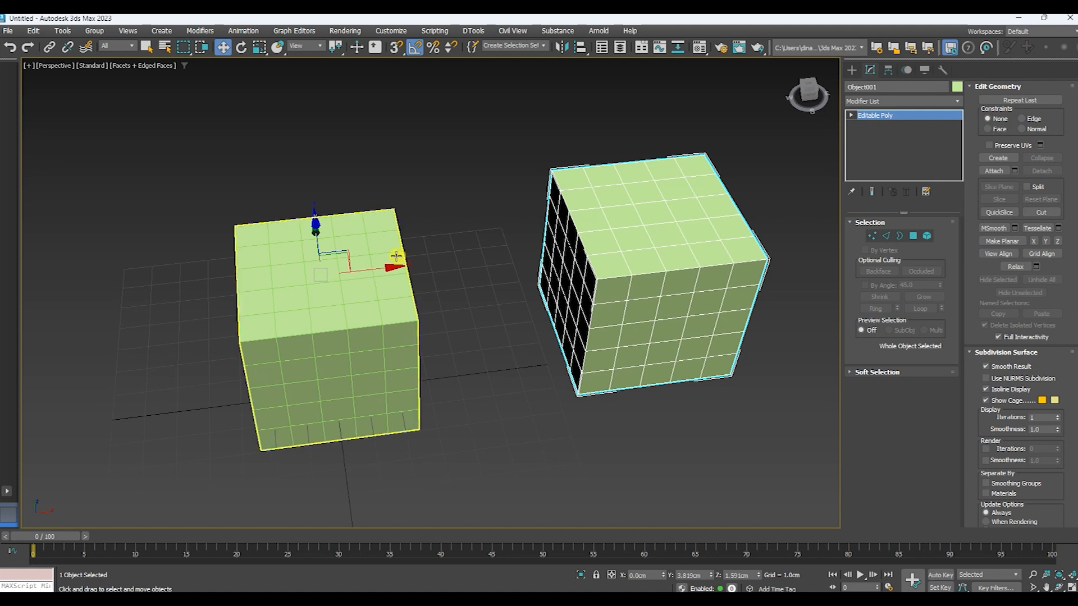
Center the detached cube's pivot to the object using Affect Pivot Only, and leave pivot editing
mouse_move(377, 264)
left_mouse_down()
mouse_move(489, 260)
mouse_move(373, 271)
mouse_move(462, 268)
mouse_move(385, 272)
left_mouse_up()
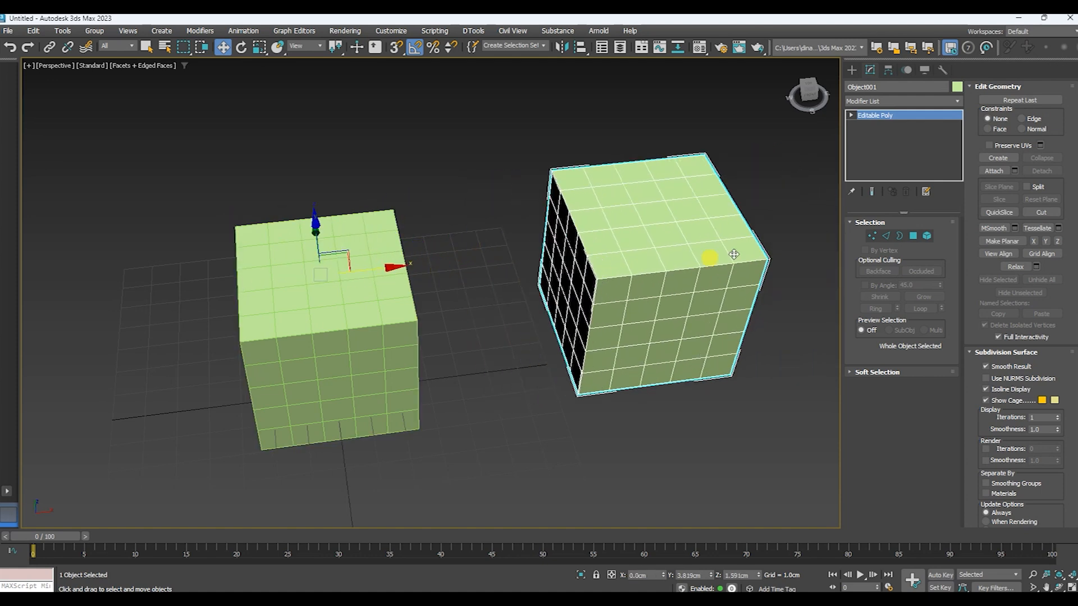
left_click(888, 70)
left_click(899, 148)
left_click(900, 208)
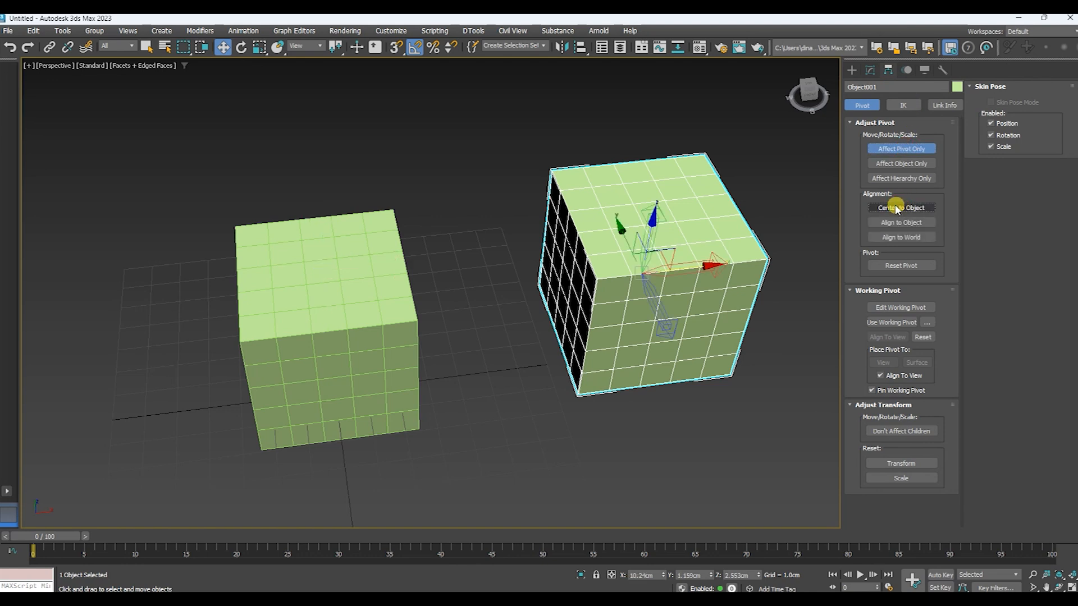
left_click(916, 149)
left_click_drag(657, 219, 684, 248)
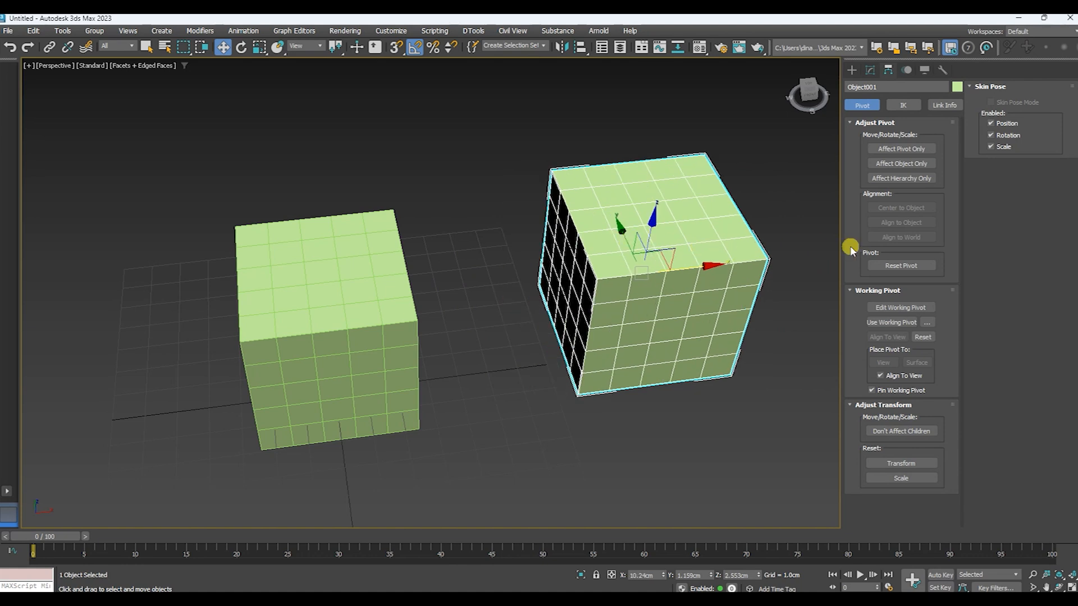
Select the original cube and attach the detached cube back to it
left_click(872, 70)
left_click(391, 317)
middle_click_drag(481, 308, 513, 284)
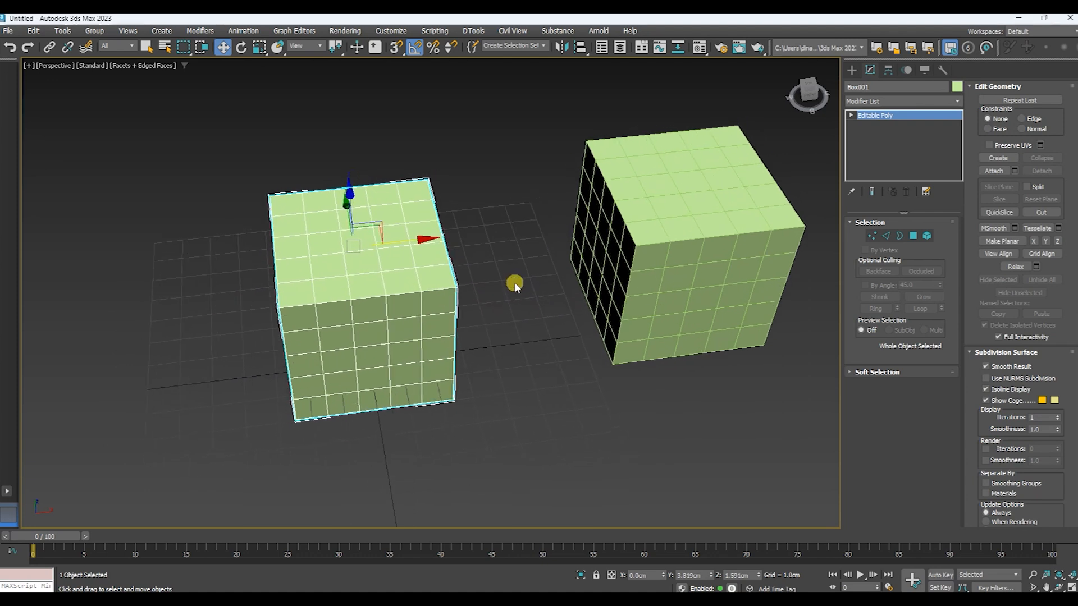
left_click(995, 171)
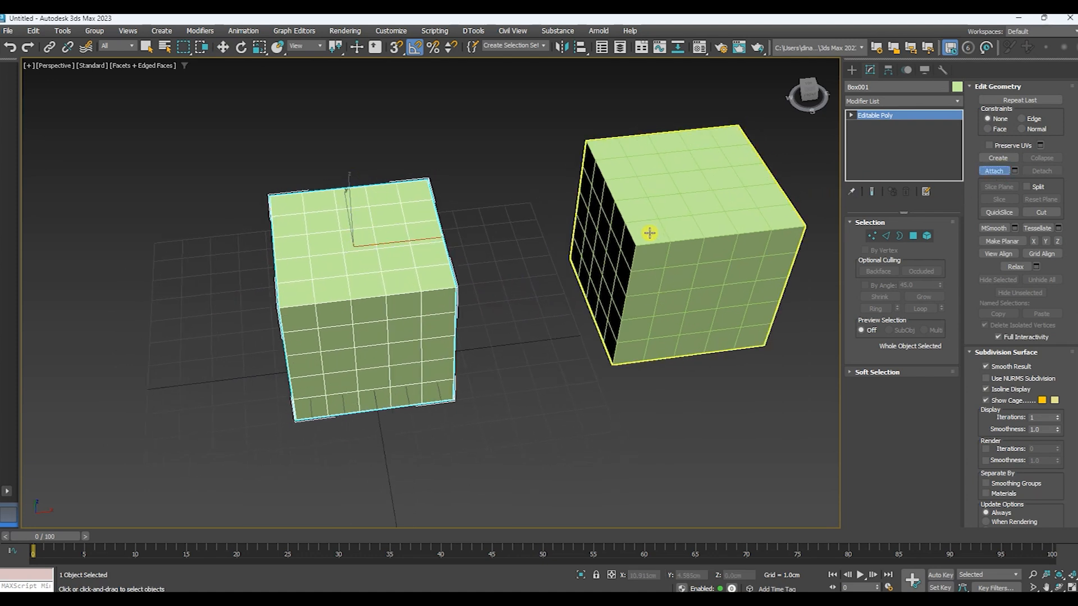
left_click(681, 267)
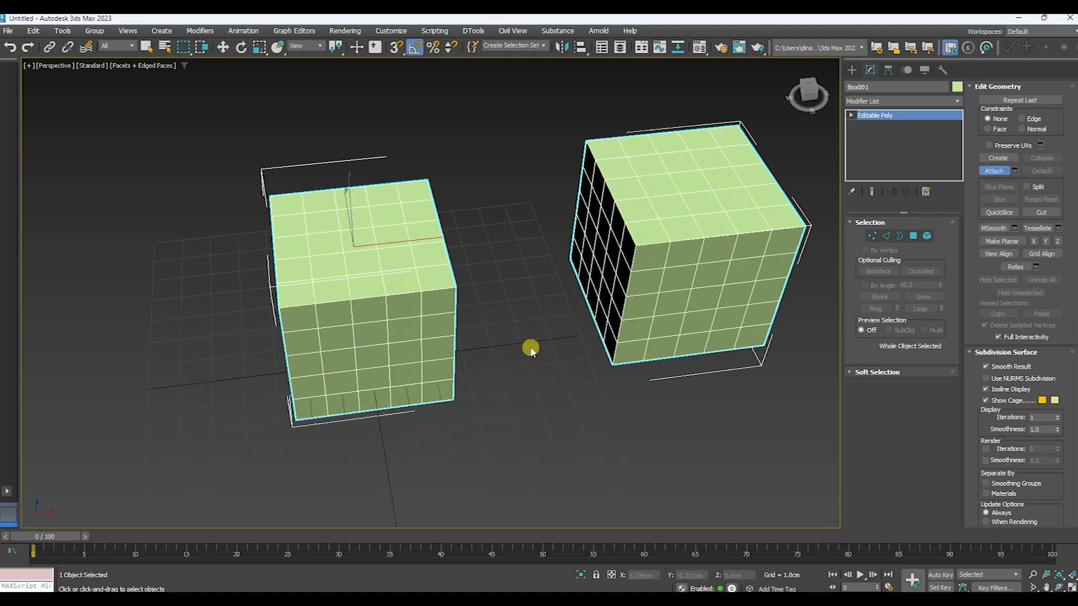
At the Polygon level, select one polygon on each of the two cubes' facing sides and connect them with Bridge
left_click(914, 236)
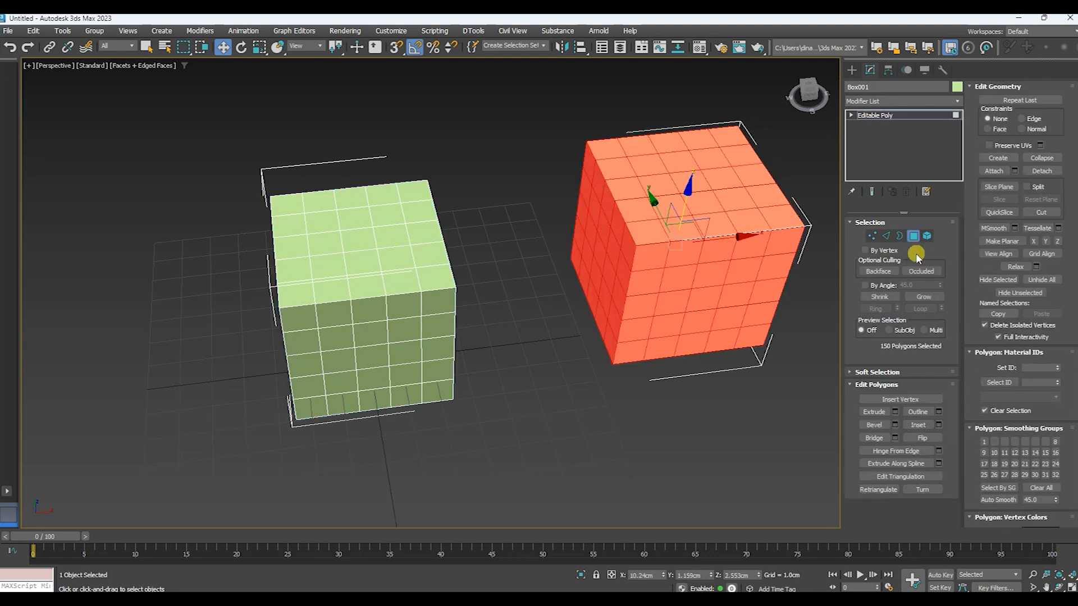
middle_click_drag(539, 301, 488, 277, "alt")
scroll(393, 265, "up", 4)
left_click(465, 243)
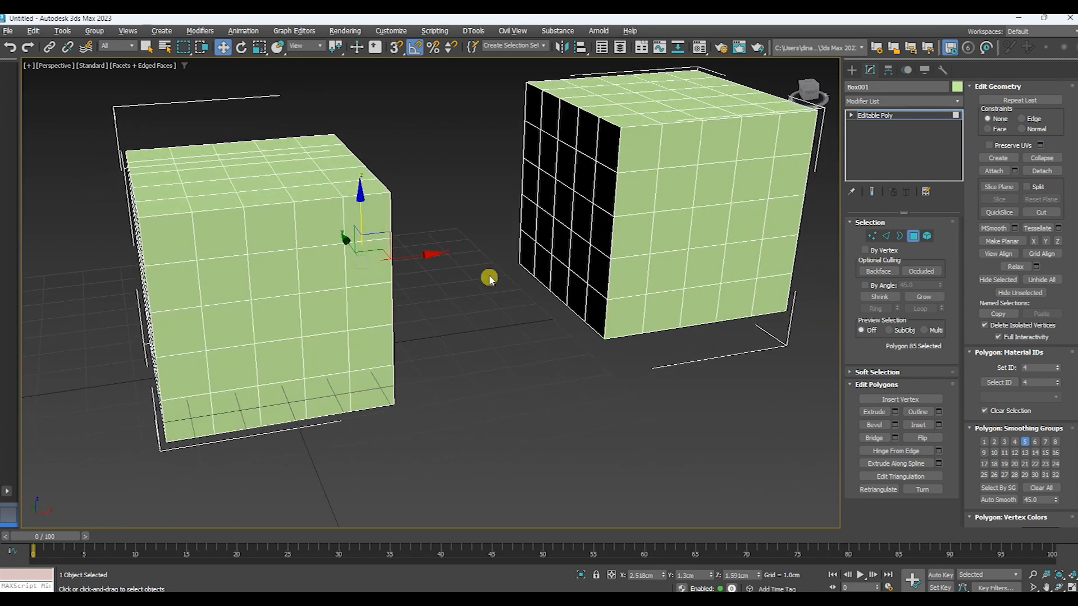
left_click(566, 208, "ctrl")
middle_click_drag(522, 296, 477, 372, "alt")
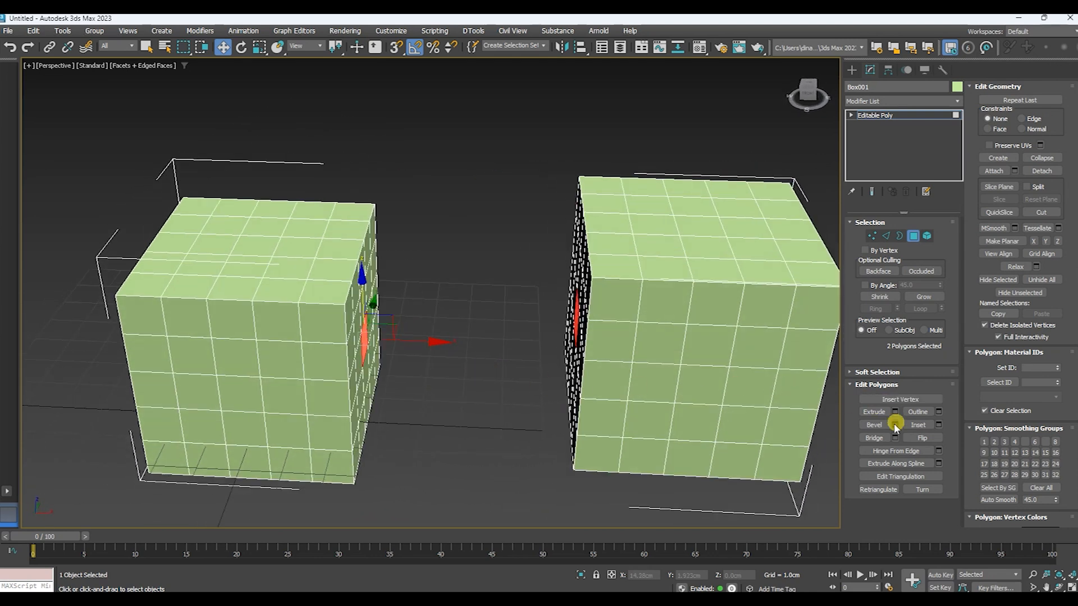
left_click(876, 438)
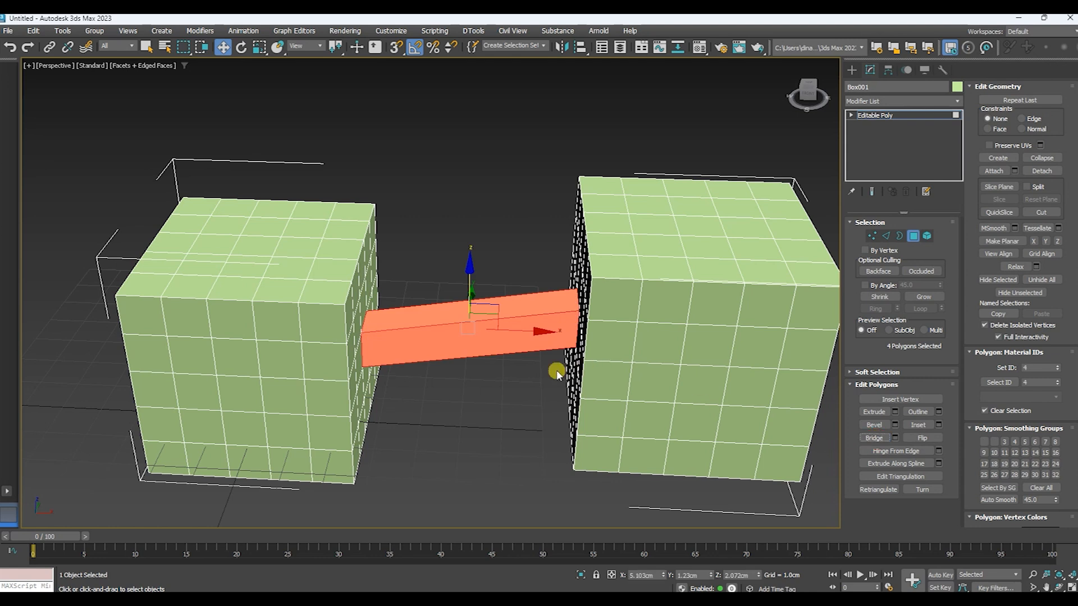
Clear the polygon selection, switch to the Element level and select the bridged cubes
middle_click_drag(464, 399, 488, 402)
left_click(488, 402)
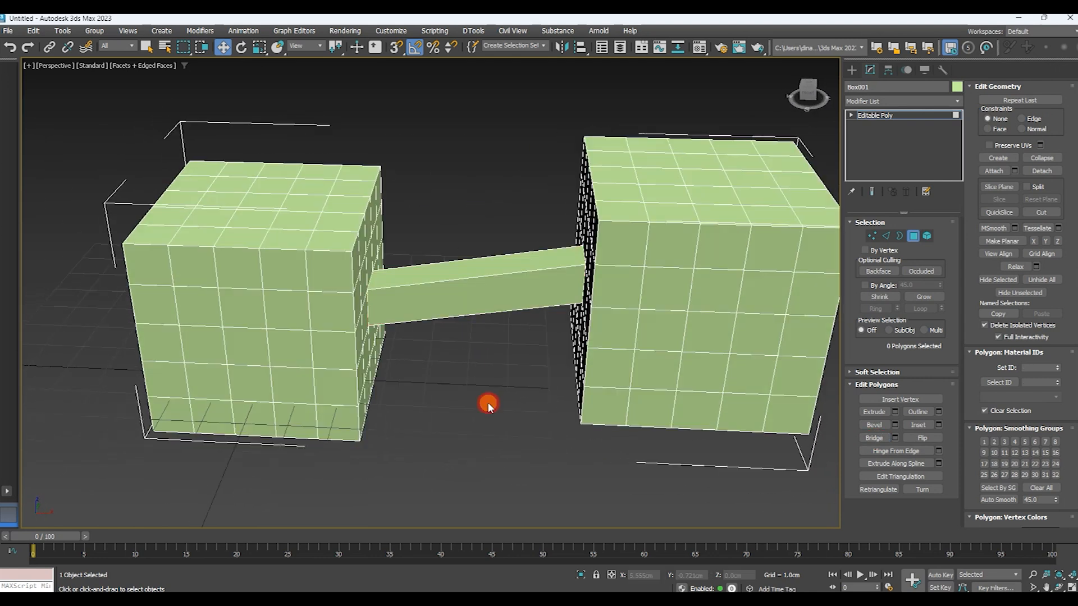
mouse_move(517, 368)
middle_mouse_down("alt")
mouse_move(500, 393)
mouse_move(544, 355)
mouse_move(517, 380)
middle_mouse_up("alt")
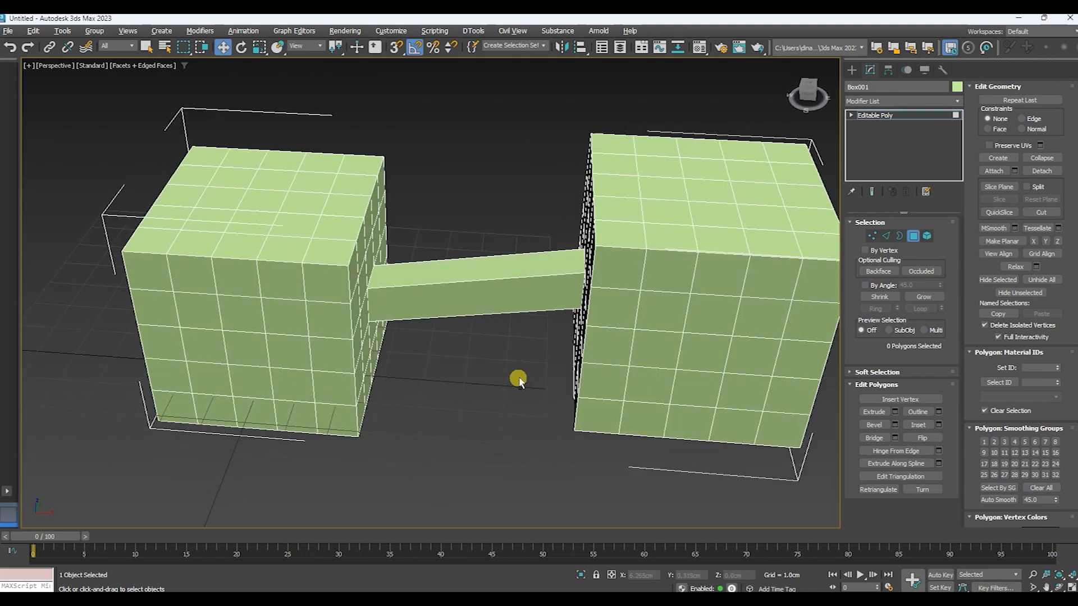
left_click(926, 236)
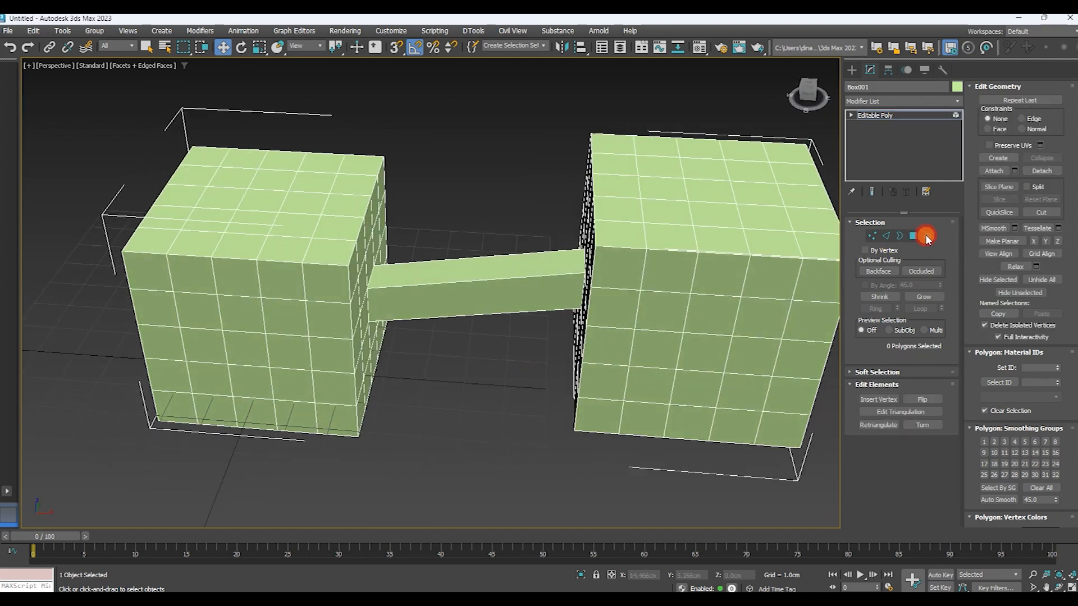
left_click(666, 243)
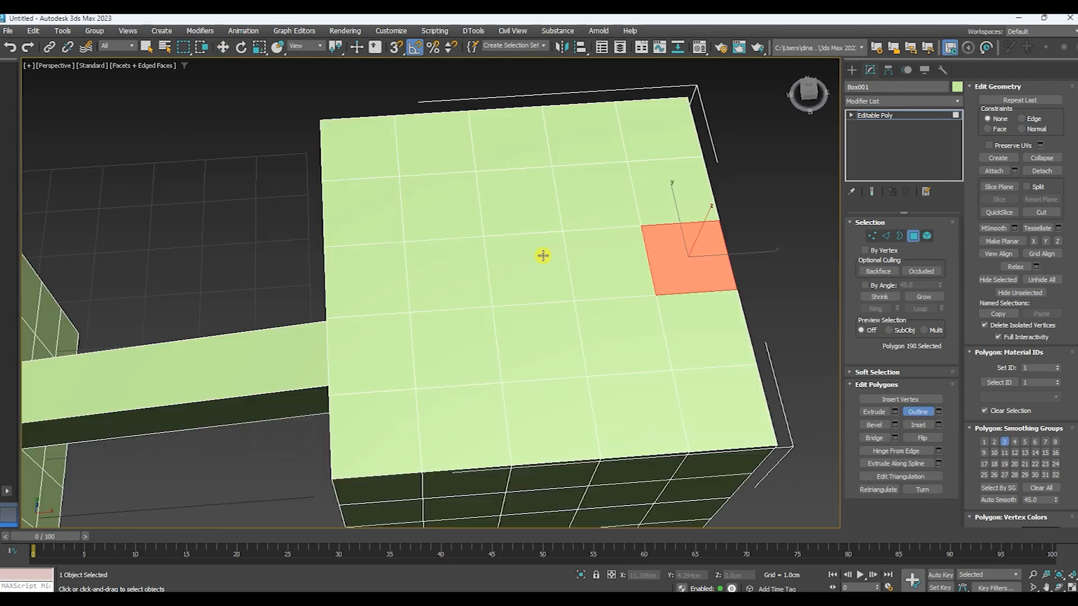
Shrink the center polygon of the attached cube's top face with Outline and add its four adjacent polygons to the selection
left_click(543, 255)
left_click_drag(530, 257, 517, 273)
left_click(529, 212, "ctrl")
left_click(540, 319, "ctrl")
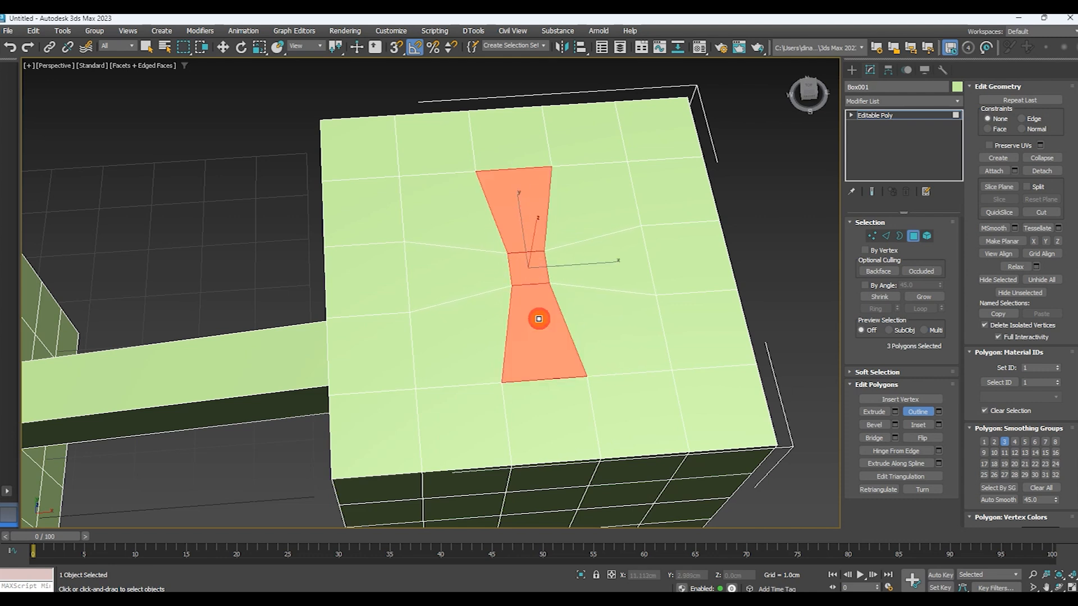
left_click(601, 259, "ctrl")
left_click(461, 270, "ctrl")
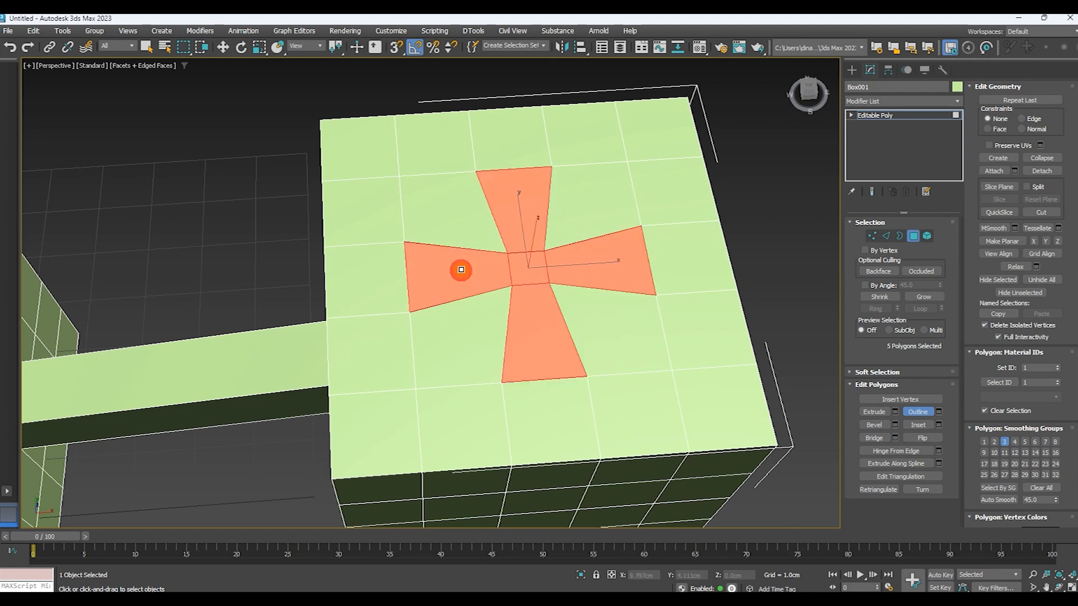
Extrude the five selected polygons upward from the top face as a raised cross
left_click(875, 413)
left_click_drag(539, 258, 623, 144)
middle_click_drag(623, 144, 584, 208)
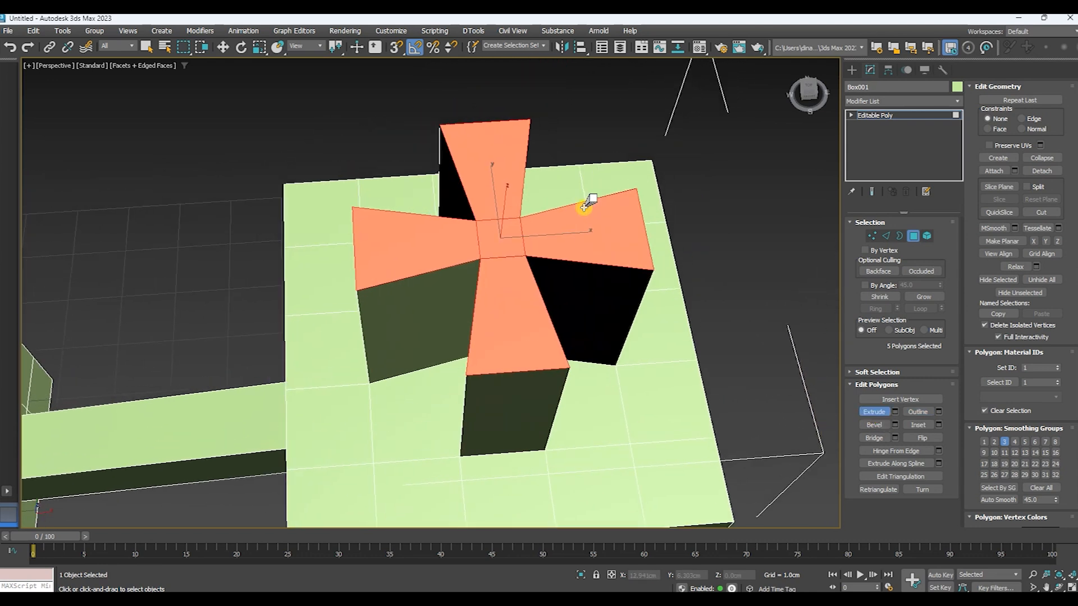
Scale the raised cross's top polygons inward in the XY plane and move them down along Z to form tapered sides
key("r")
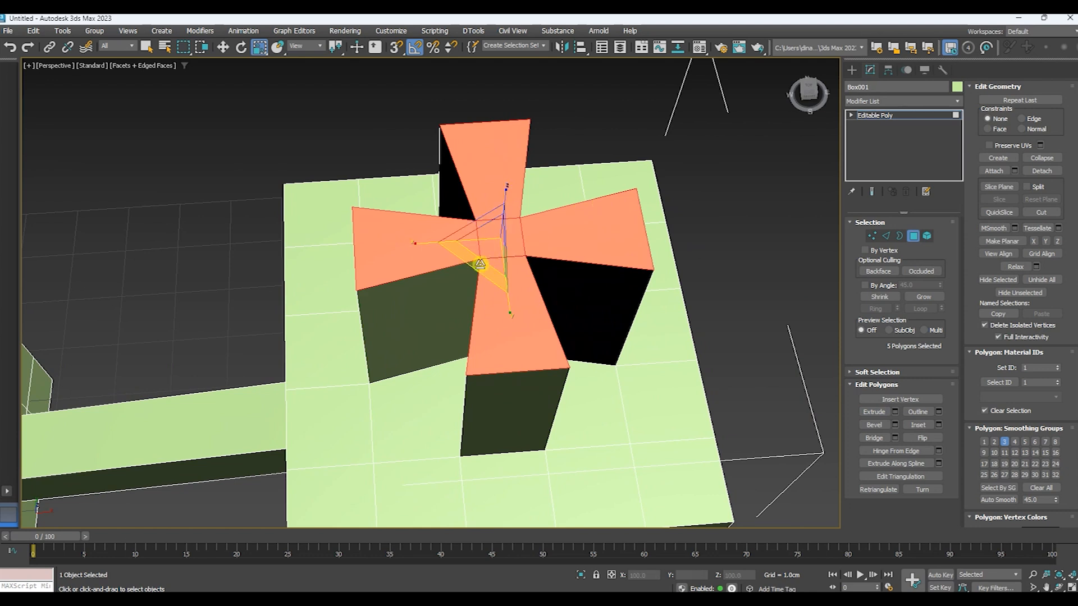
middle_click_drag(477, 266, 485, 264, "alt")
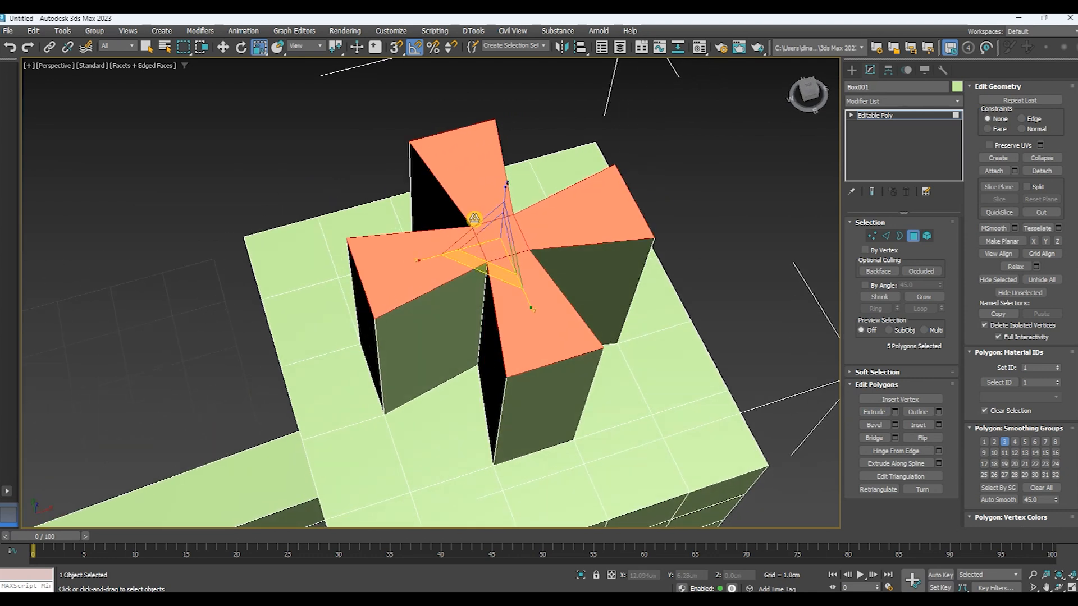
left_click_drag(501, 240, 460, 295)
middle_click_drag(460, 295, 563, 254, "alt")
key("w")
left_click_drag(535, 164, 517, 235)
middle_click_drag(625, 321, 634, 280, "alt")
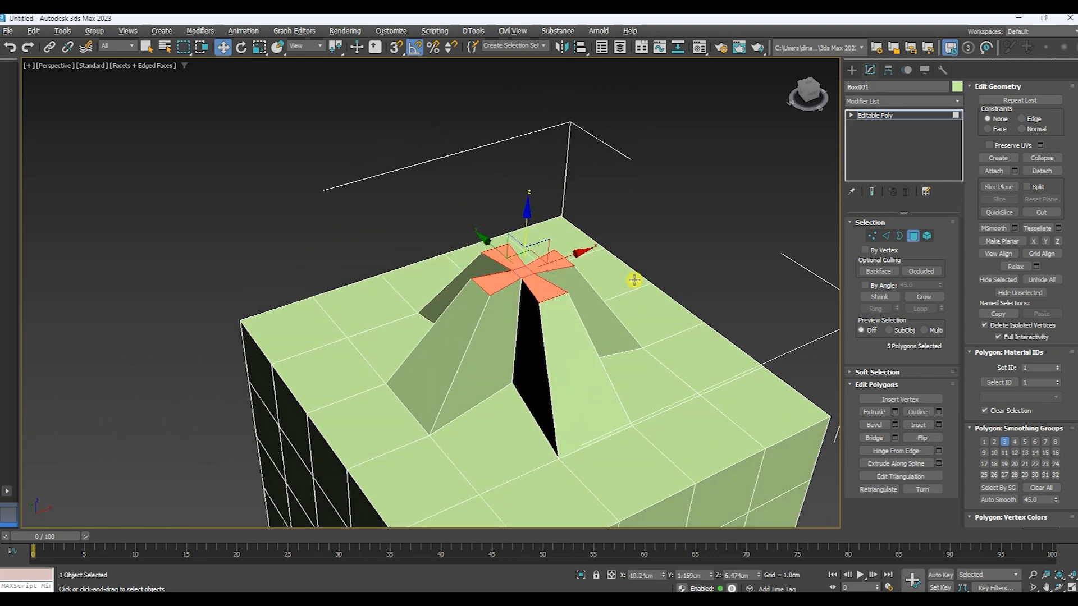
Select only the small center polygon on top of the tapered cross and bevel it upward into a thin pointed spike
middle_click_drag(554, 279, 650, 269, "alt")
left_click(650, 270)
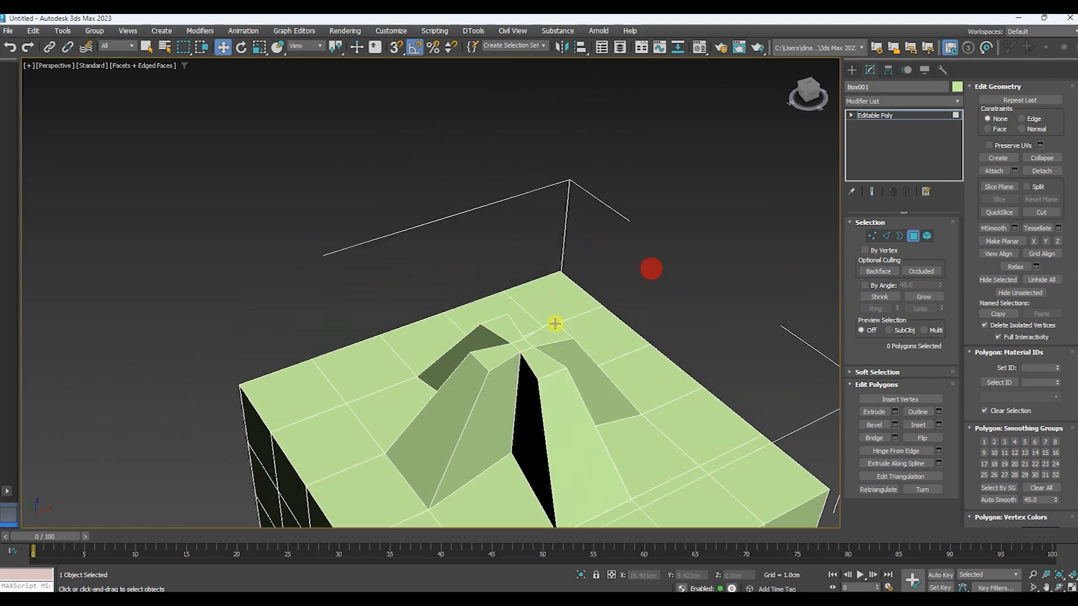
left_click(526, 341)
key("ctrl+shift+b")
left_click_drag(518, 347, 539, 243)
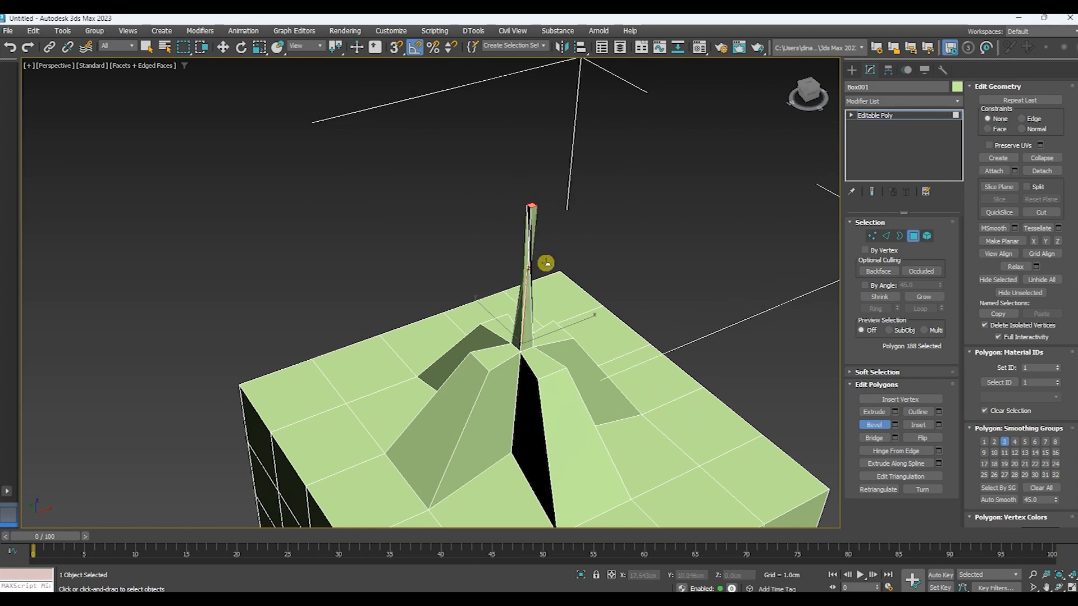
left_click(546, 262)
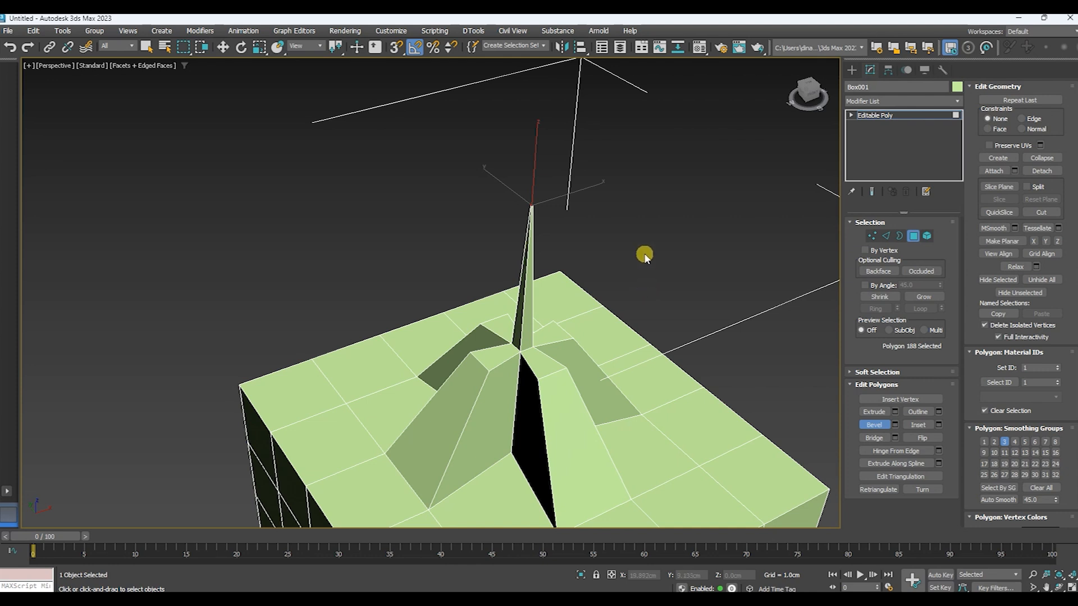
scroll(646, 257, "down", 4)
middle_click_drag(674, 292, 651, 245, "alt")
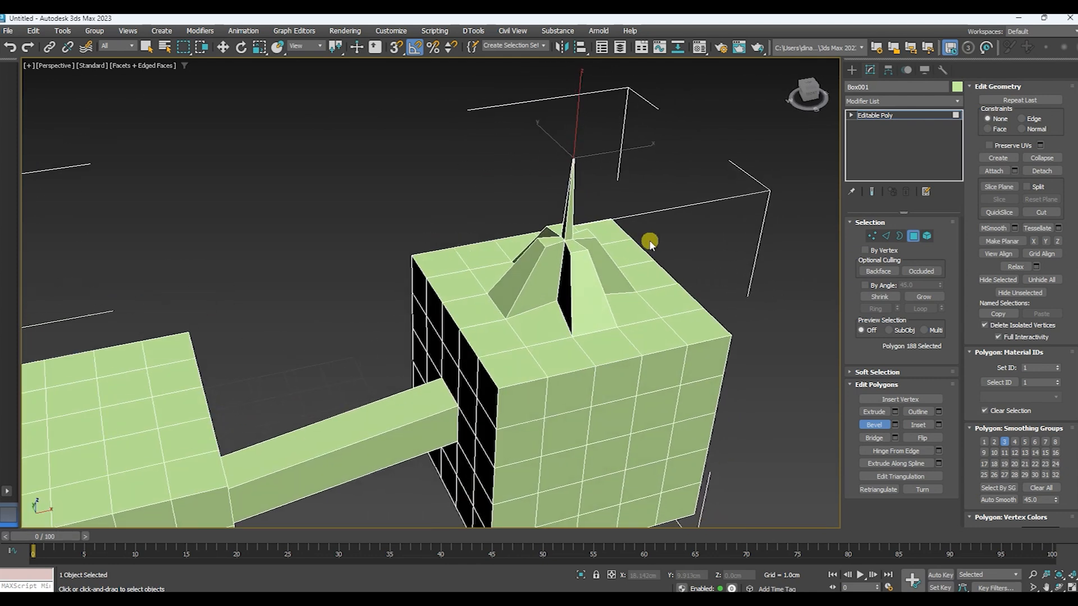